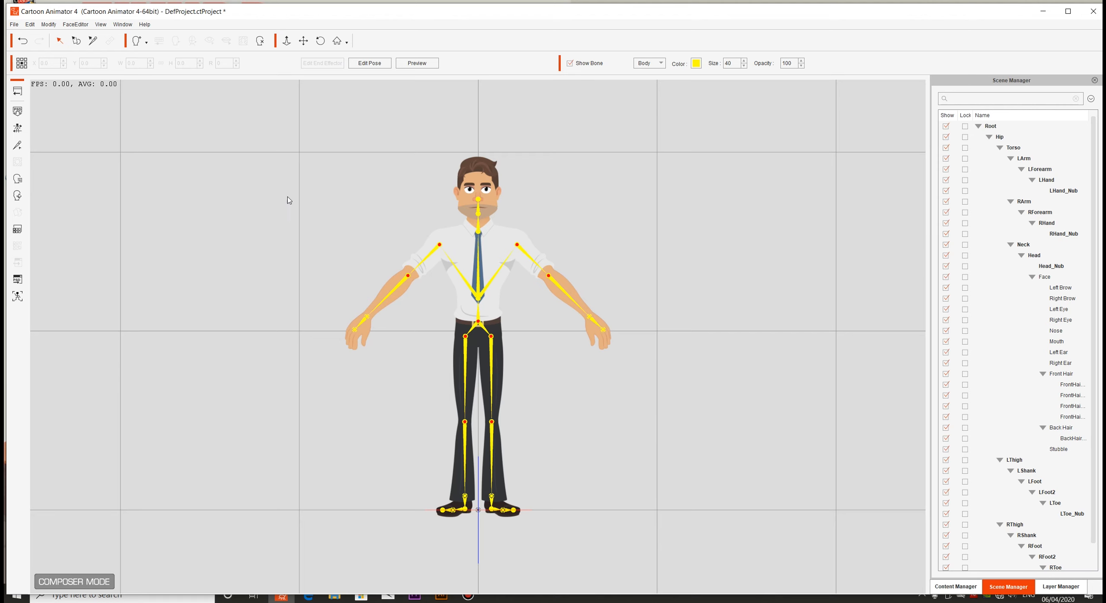
Return from the composer to the stage and delete the Philipp_F character from the scene
{"action": "left_click", "coordinate": [17, 91]}
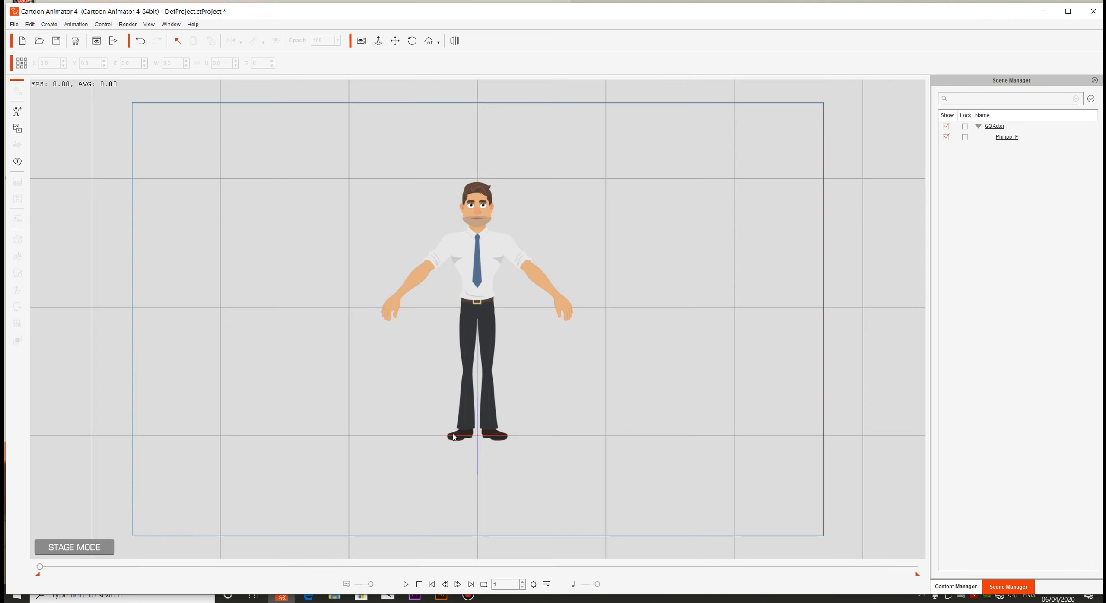
{"action": "left_click", "coordinate": [477, 308]}
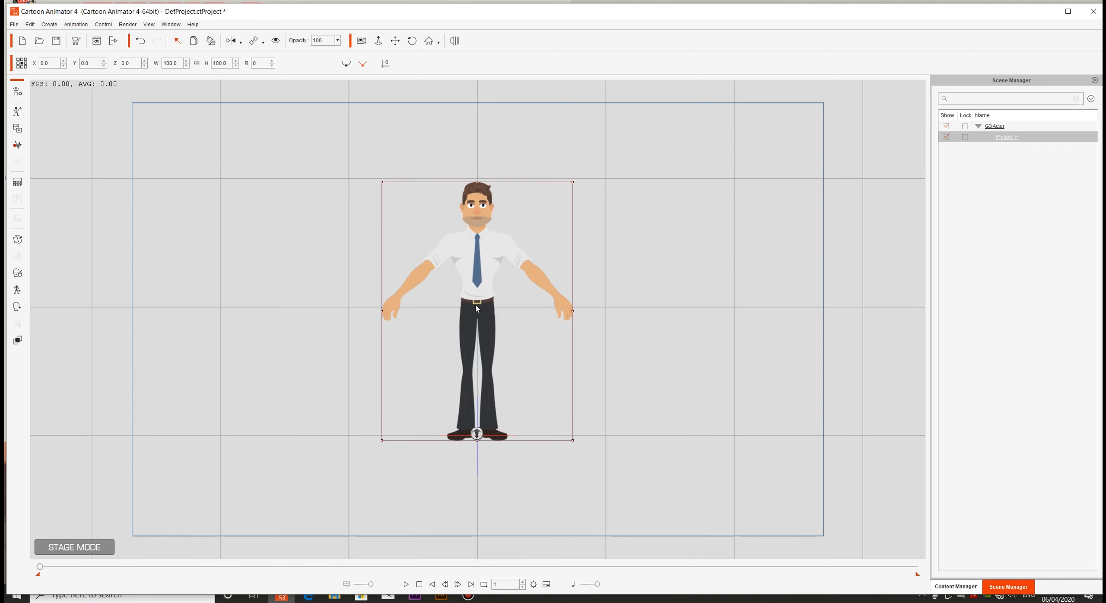
{"action": "key", "text": "Delete"}
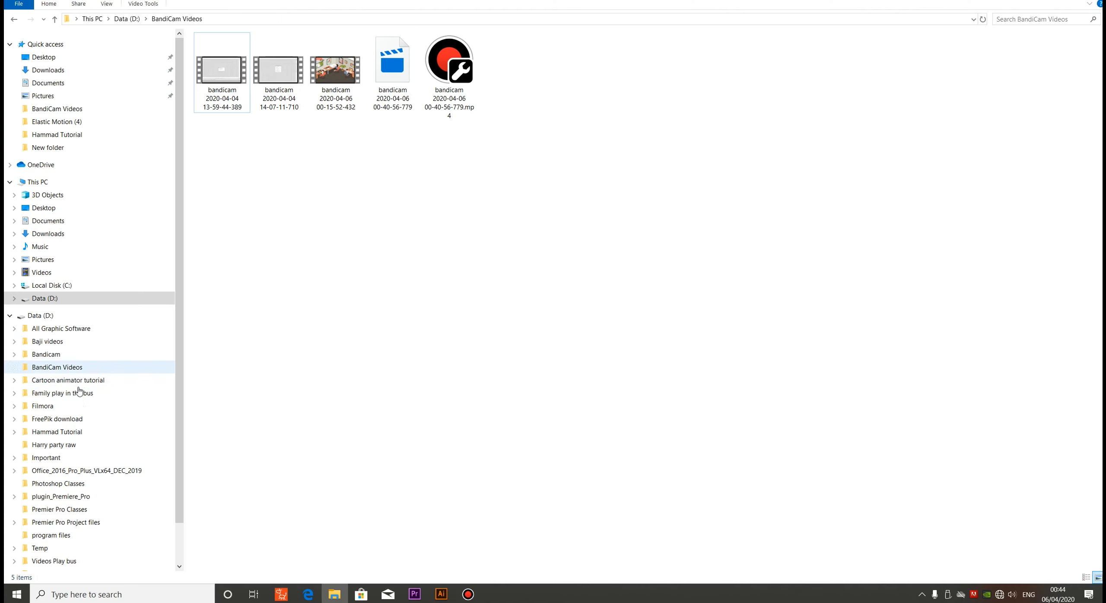
Import the stadium 2 image as a prop, scale it to about 266%, and move it so the goal is in frame
{"action": "left_click", "coordinate": [77, 432]}
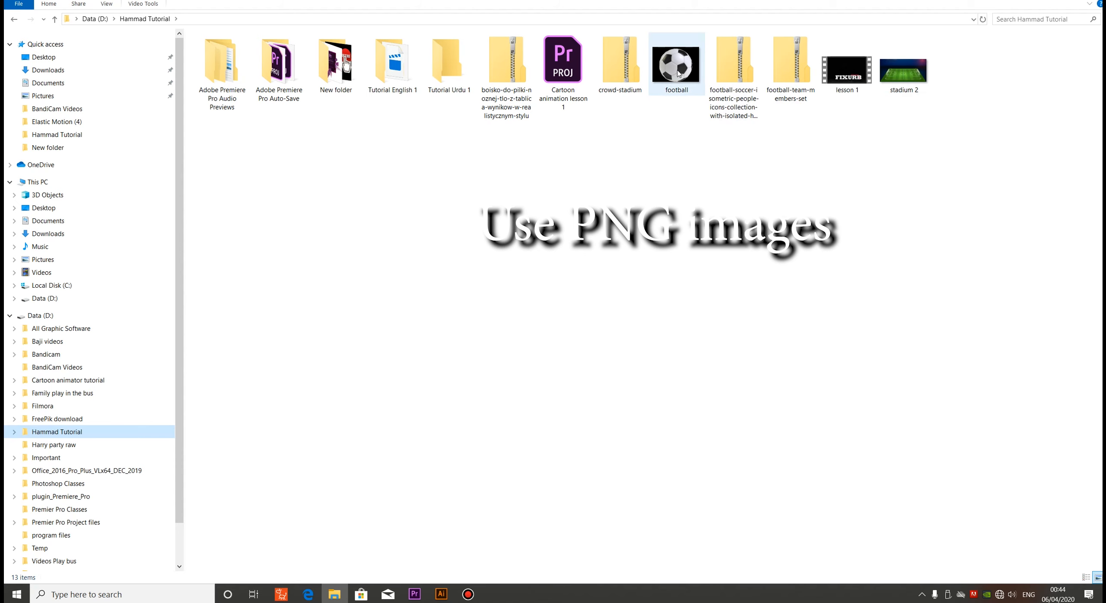
{"action": "left_click_drag", "start_coordinate": [904, 79], "coordinate": [423, 304]}
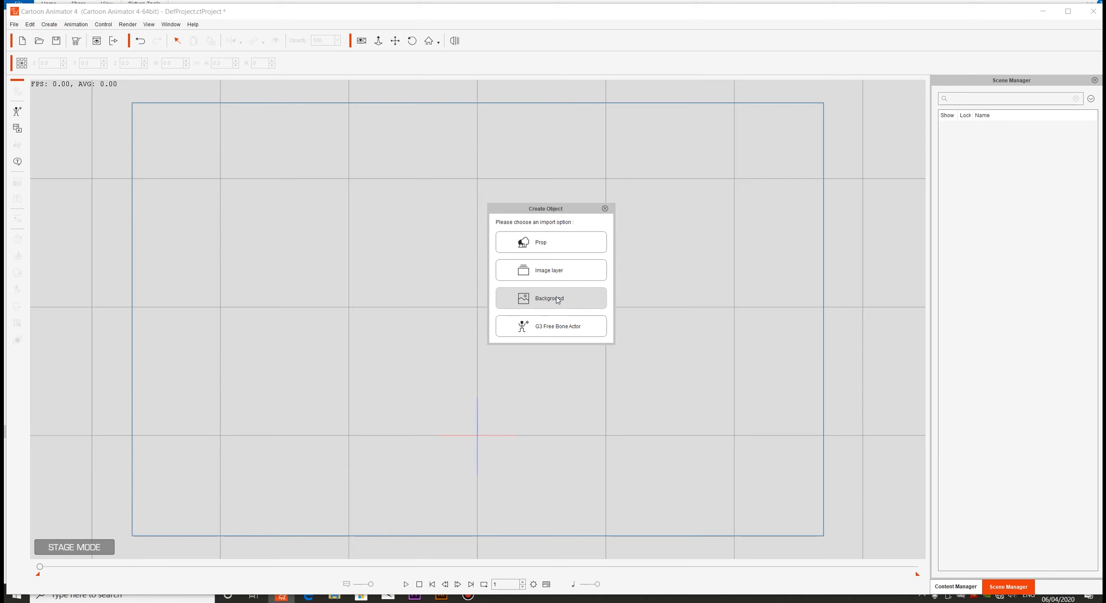
{"action": "left_click", "coordinate": [556, 247]}
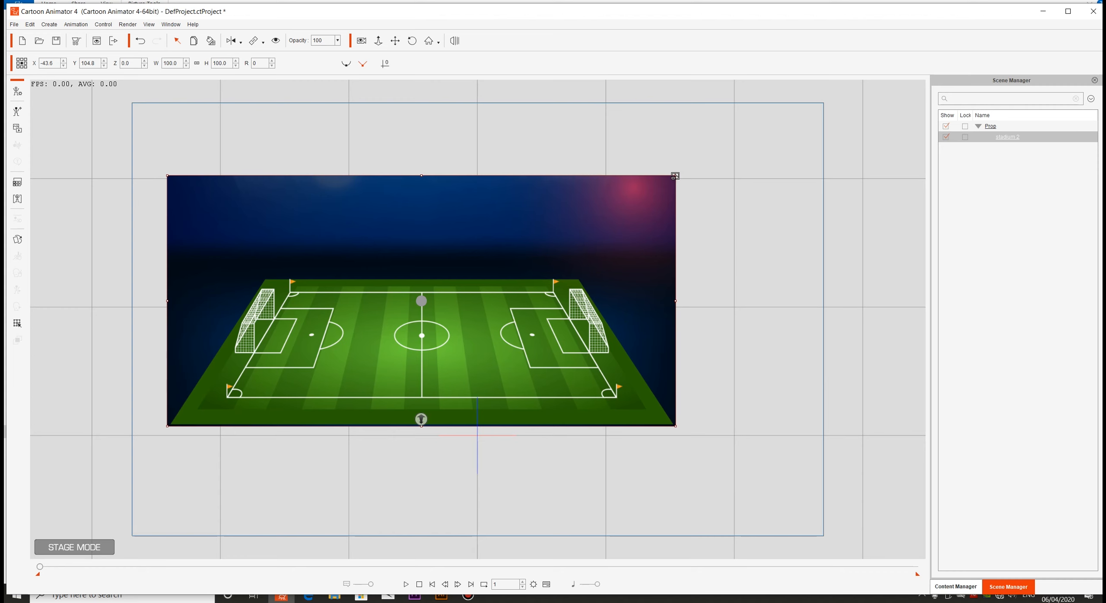
{"action": "left_click_drag", "start_coordinate": [675, 176], "coordinate": [1104, 18]}
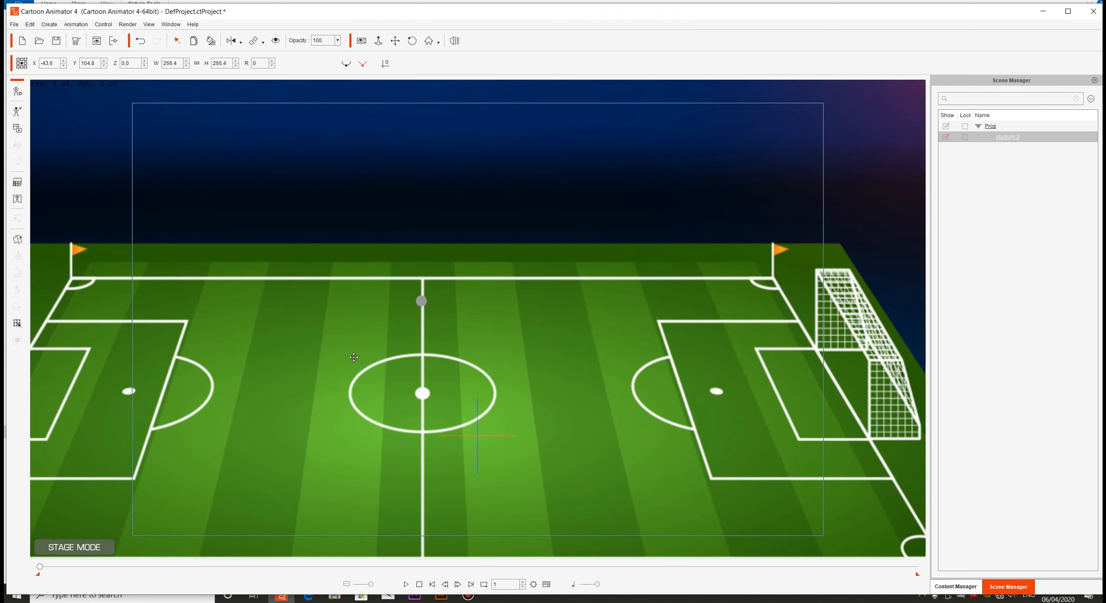
{"action": "left_click_drag", "start_coordinate": [354, 358], "coordinate": [565, 334]}
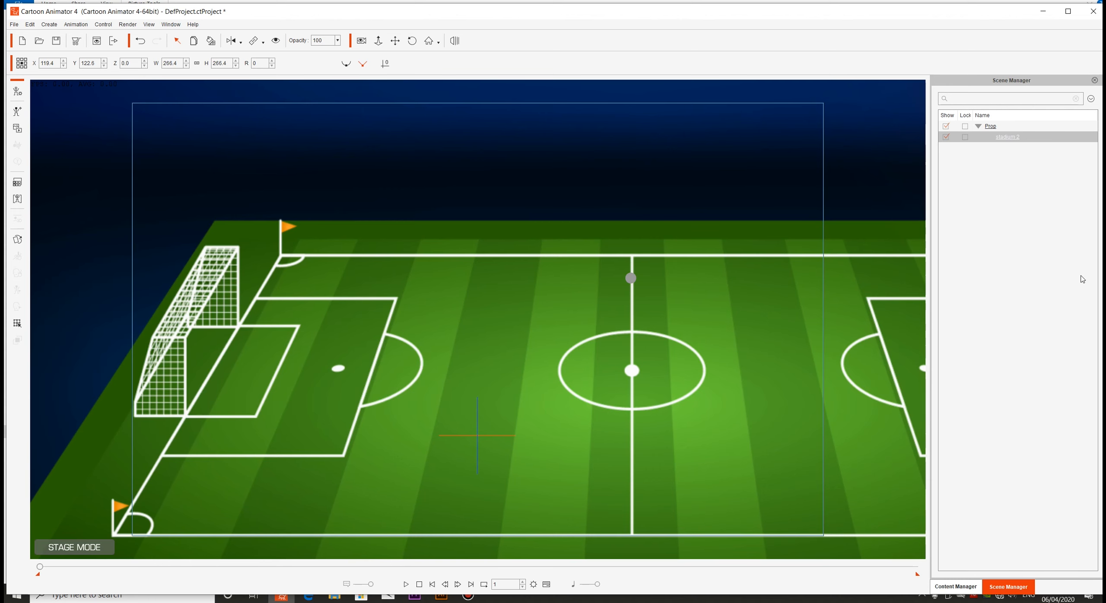
{"action": "left_click", "coordinate": [951, 586]}
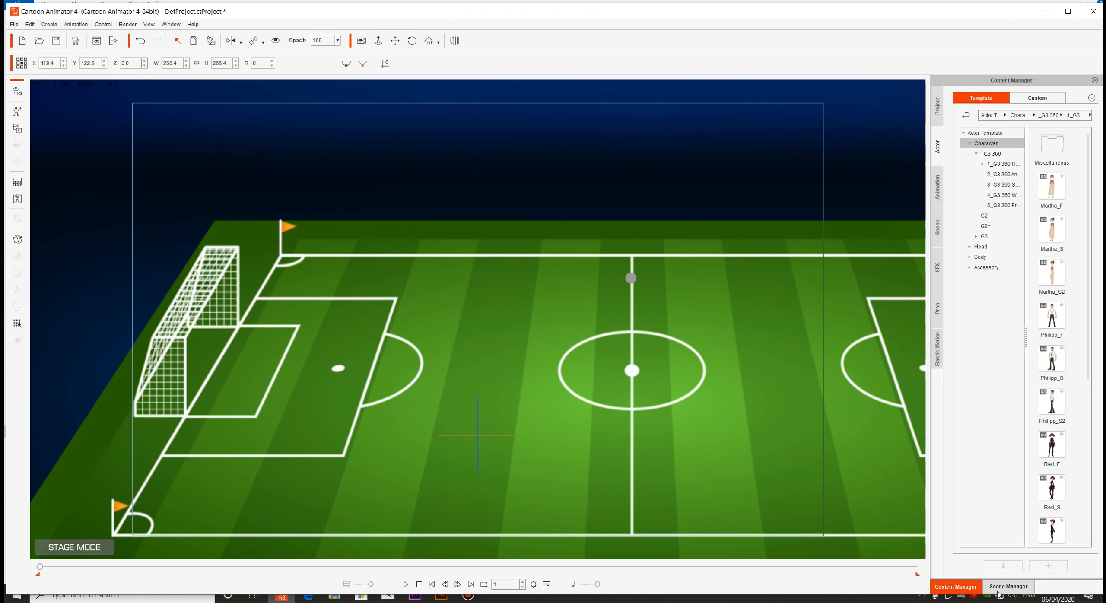
{"action": "left_click", "coordinate": [990, 589]}
{"action": "left_click", "coordinate": [956, 586]}
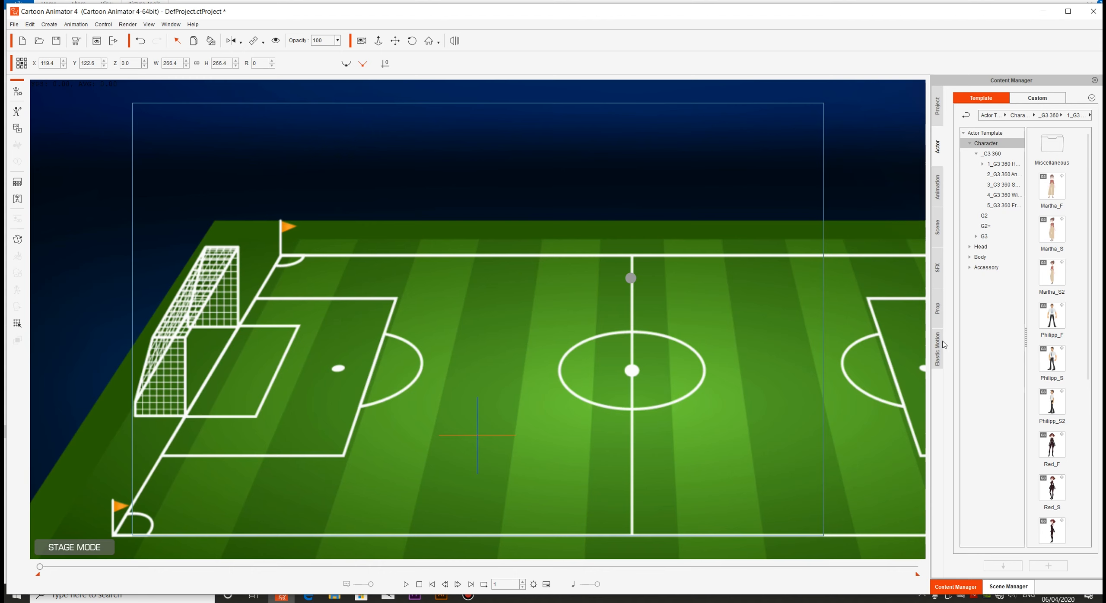
{"action": "double_click", "coordinate": [1052, 320]}
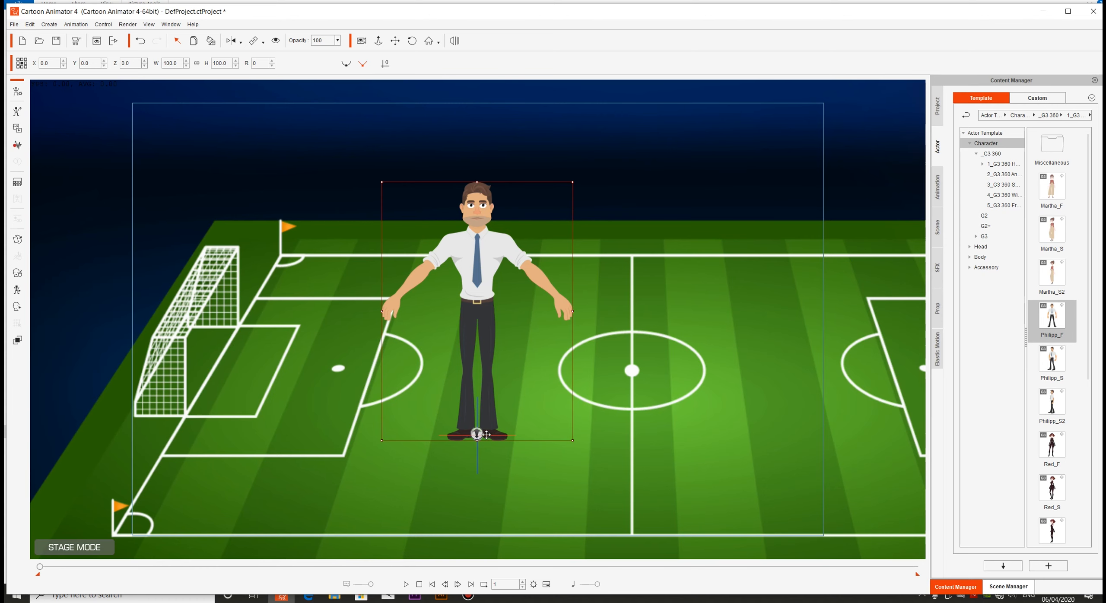
{"action": "double_click", "coordinate": [498, 353]}
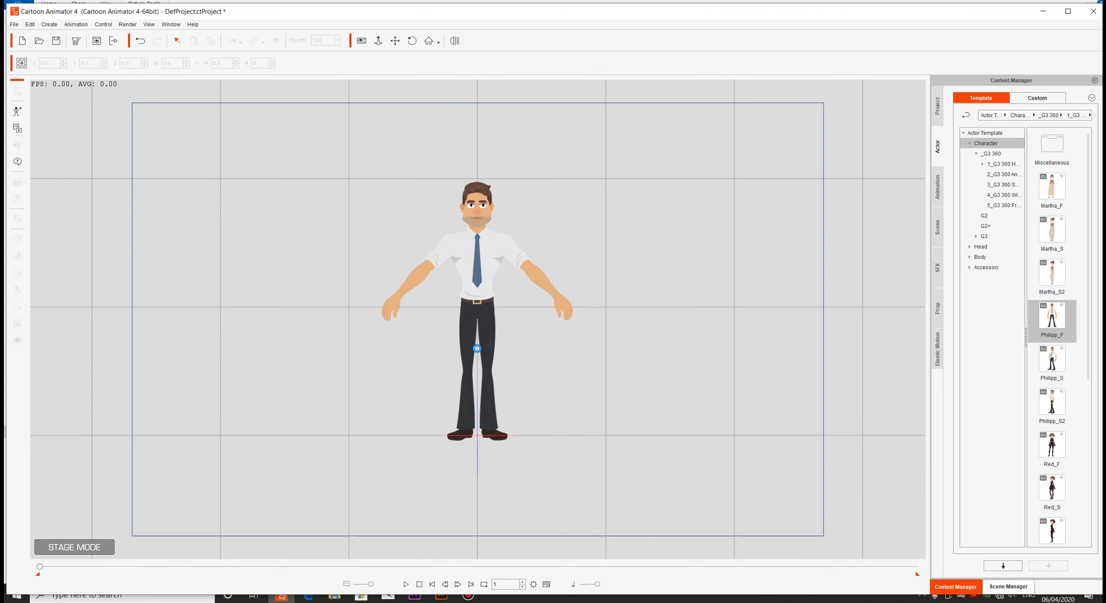
{"action": "key", "text": "ctrl+z"}
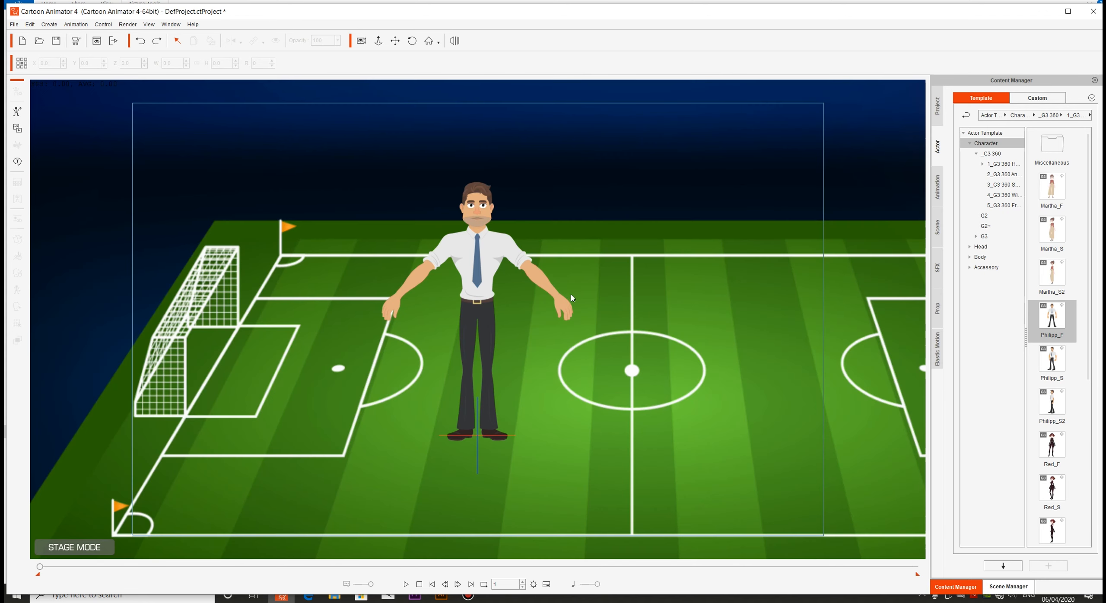
{"action": "left_click", "coordinate": [716, 245]}
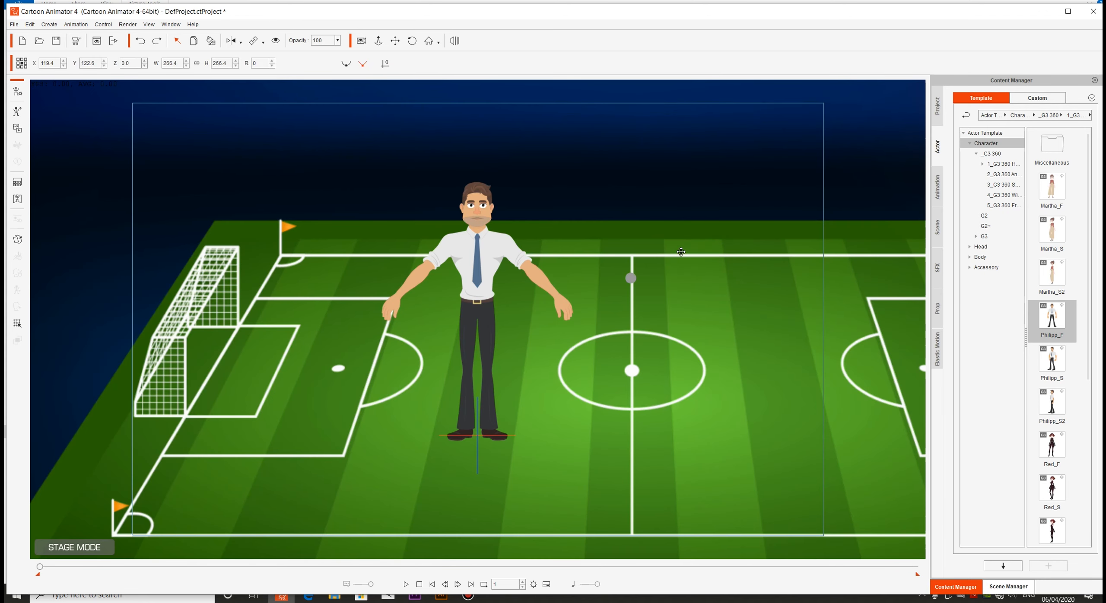
{"action": "left_click", "coordinate": [482, 273]}
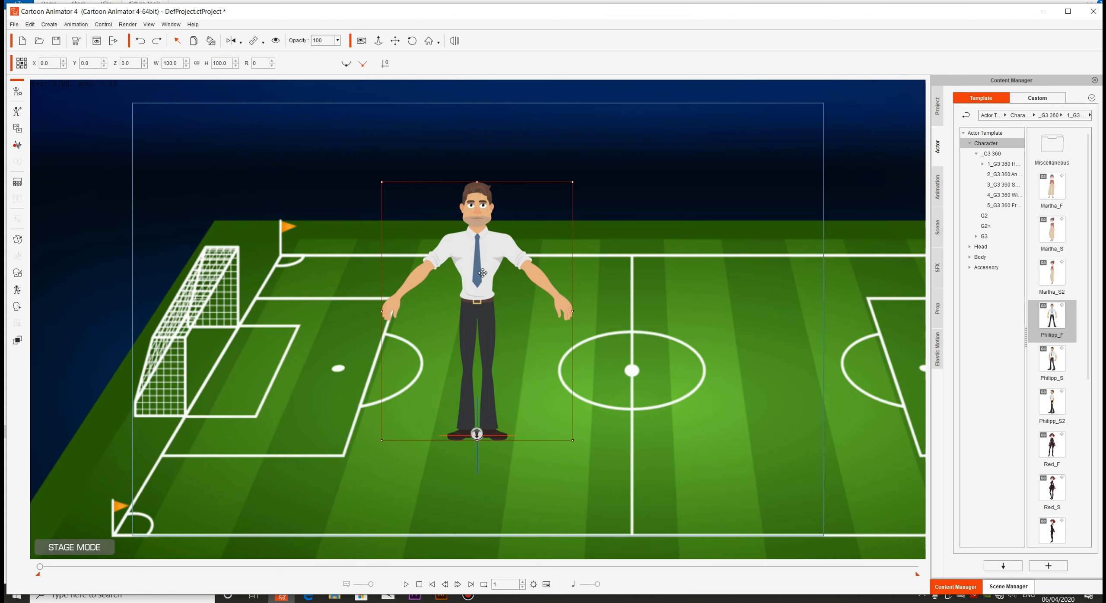
{"action": "key", "text": "Delete"}
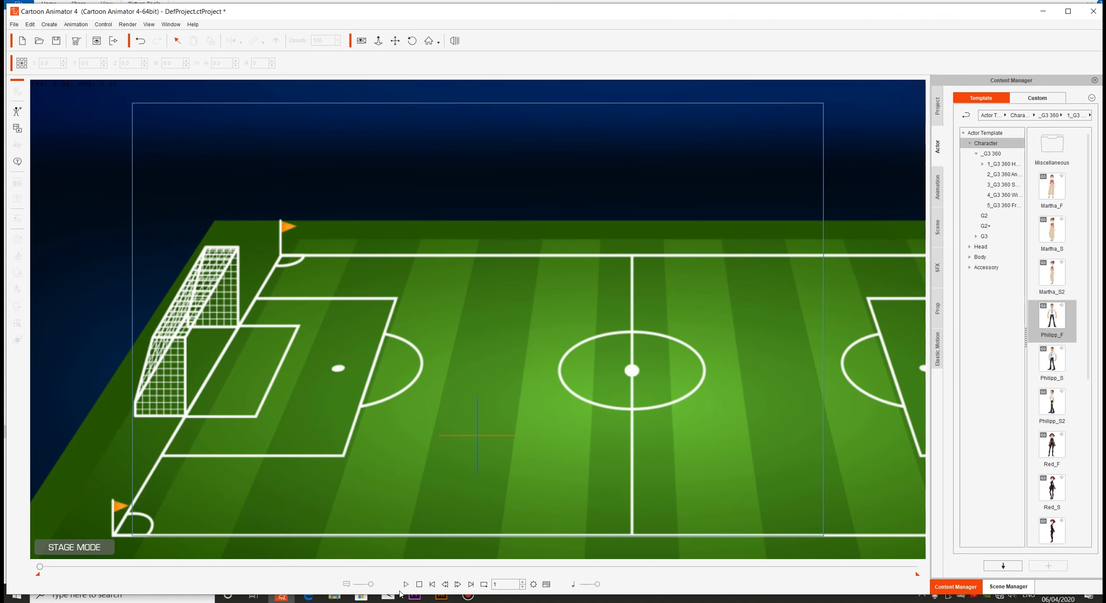
Import the football image from the tutorial folder into the scene as a prop
{"action": "left_click", "coordinate": [336, 598]}
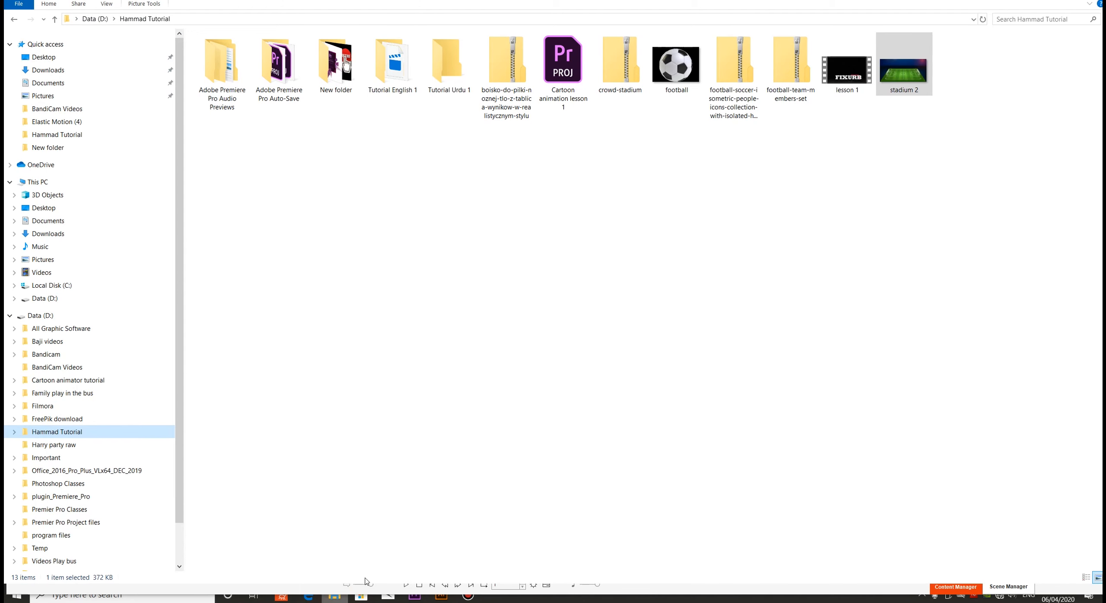
{"action": "left_click", "coordinate": [680, 67]}
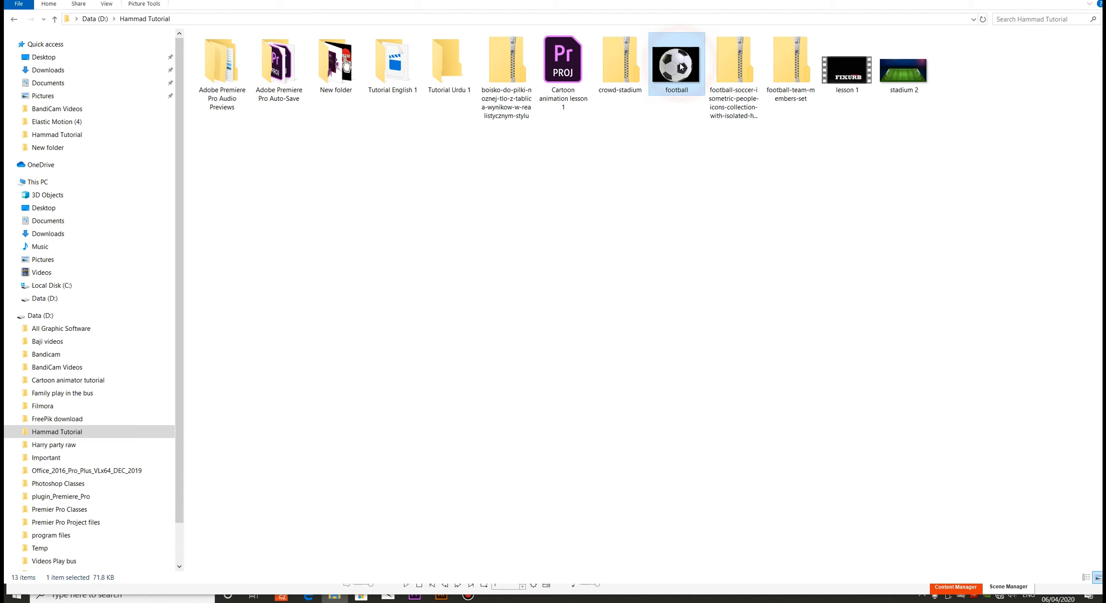
{"action": "left_click_drag", "start_coordinate": [680, 66], "coordinate": [462, 314]}
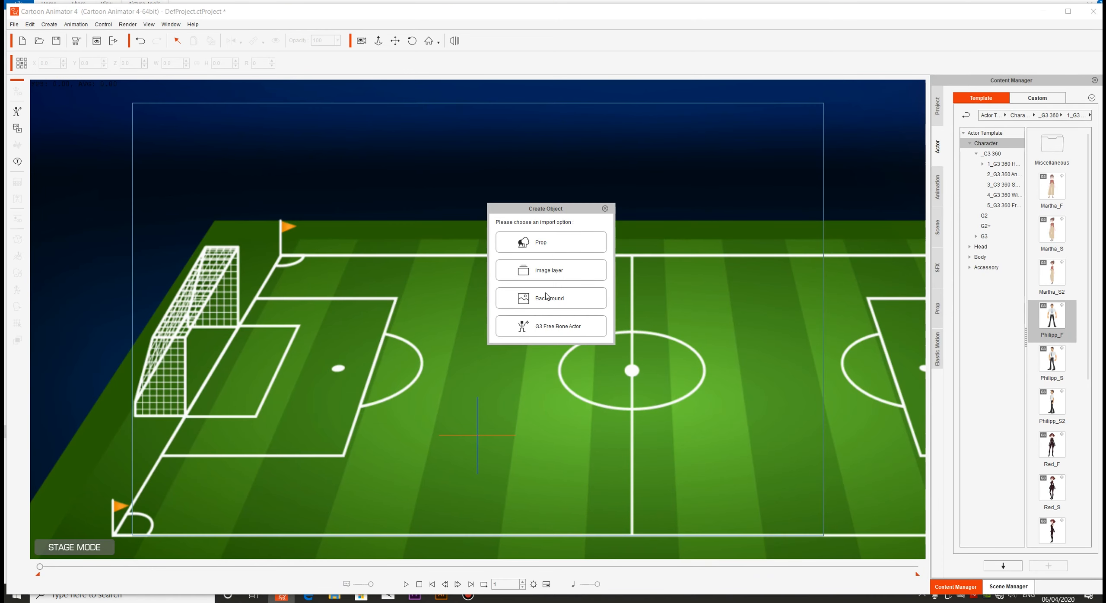
{"action": "left_click", "coordinate": [553, 243]}
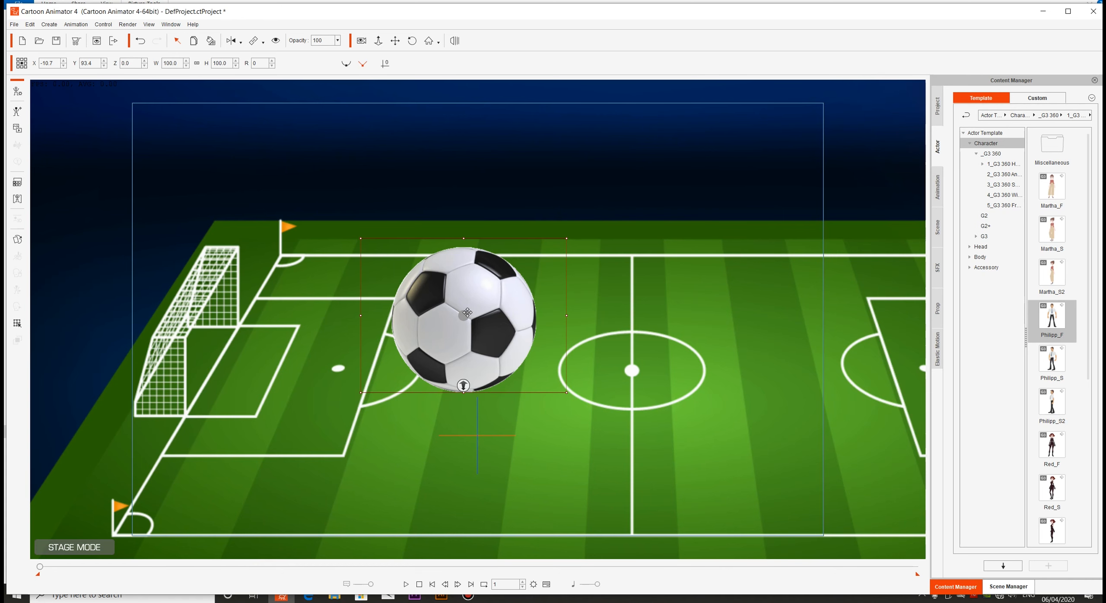
Shrink the football to about 31% and place it in front of the goal, near X -120, Y -0.8
{"action": "left_click_drag", "start_coordinate": [468, 304], "coordinate": [496, 351]}
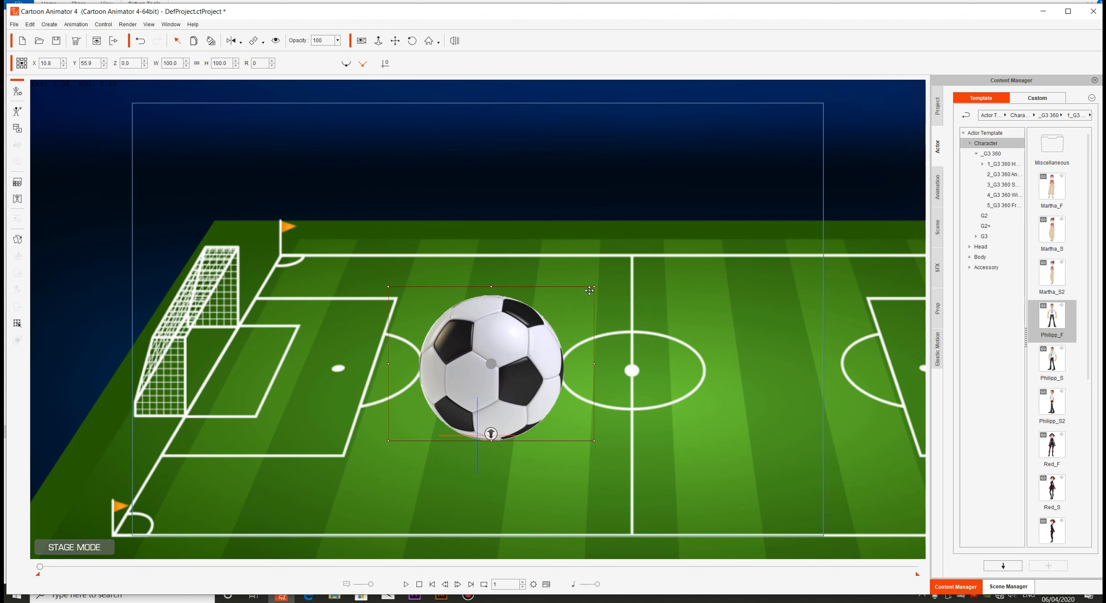
{"action": "mouse_move", "coordinate": [593, 289]}
{"action": "left_mouse_down"}
{"action": "mouse_move", "coordinate": [633, 260]}
{"action": "mouse_move", "coordinate": [601, 281]}
{"action": "left_mouse_up"}
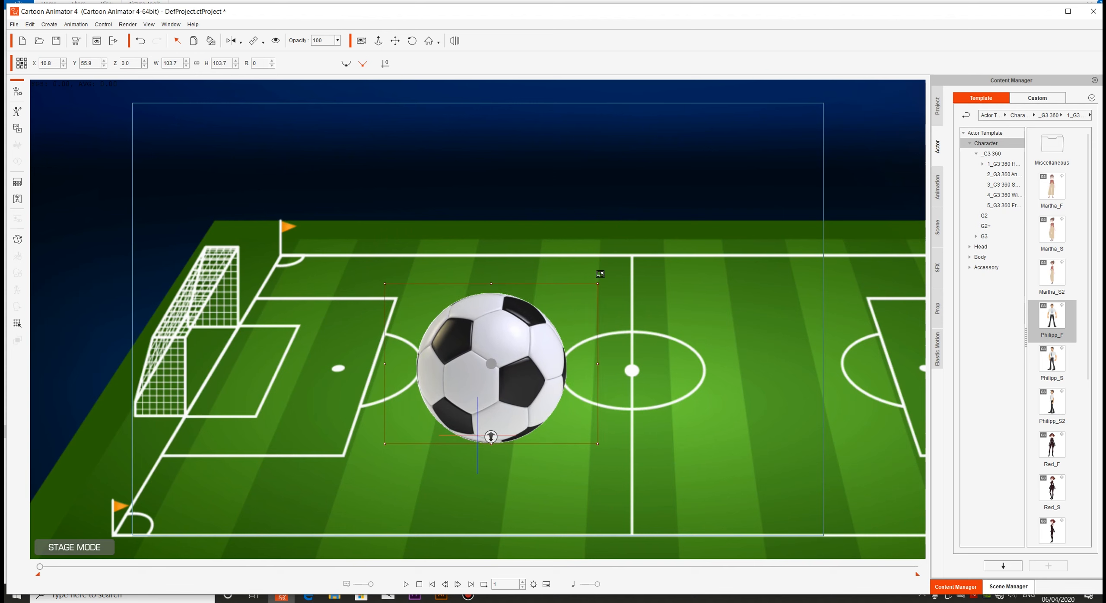
{"action": "left_click_drag", "start_coordinate": [574, 316], "coordinate": [586, 308]}
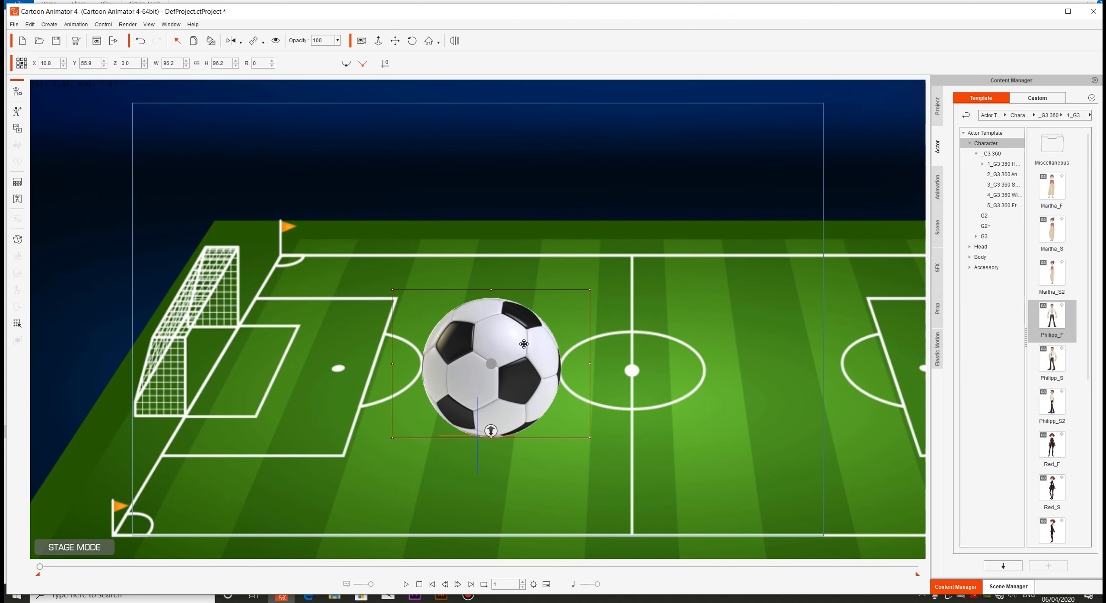
{"action": "left_click_drag", "start_coordinate": [526, 345], "coordinate": [453, 395]}
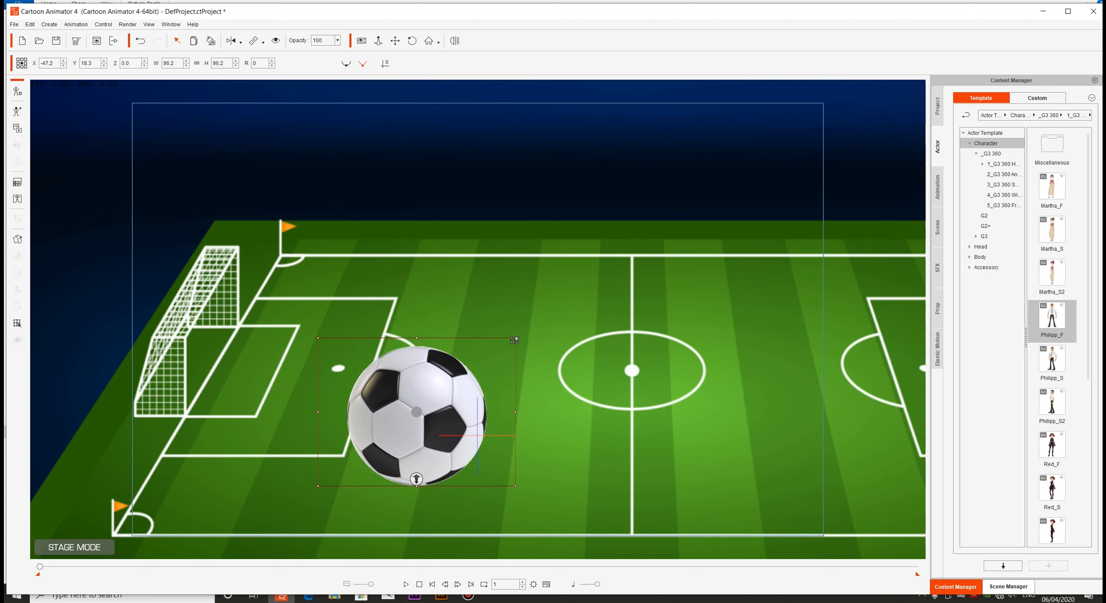
{"action": "left_click_drag", "start_coordinate": [514, 340], "coordinate": [452, 395]}
{"action": "left_click_drag", "start_coordinate": [431, 410], "coordinate": [343, 432]}
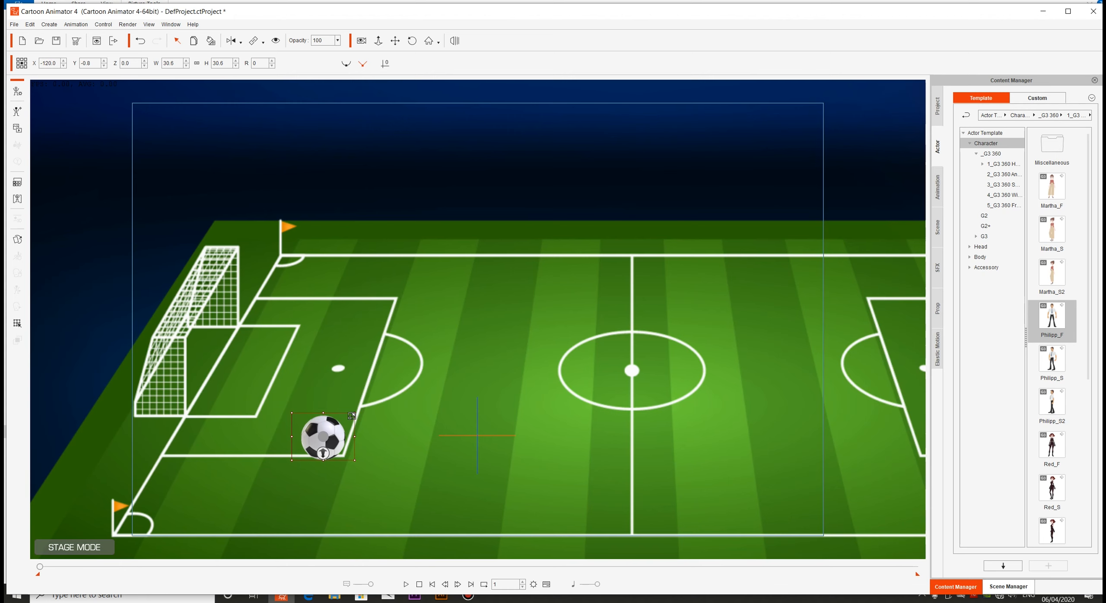
Enlarge the football to about 142% and move it toward the middle of the frame, near X 20.5, Y 93.8
{"action": "left_click_drag", "start_coordinate": [354, 413], "coordinate": [470, 327]}
{"action": "left_click_drag", "start_coordinate": [392, 412], "coordinate": [572, 290]}
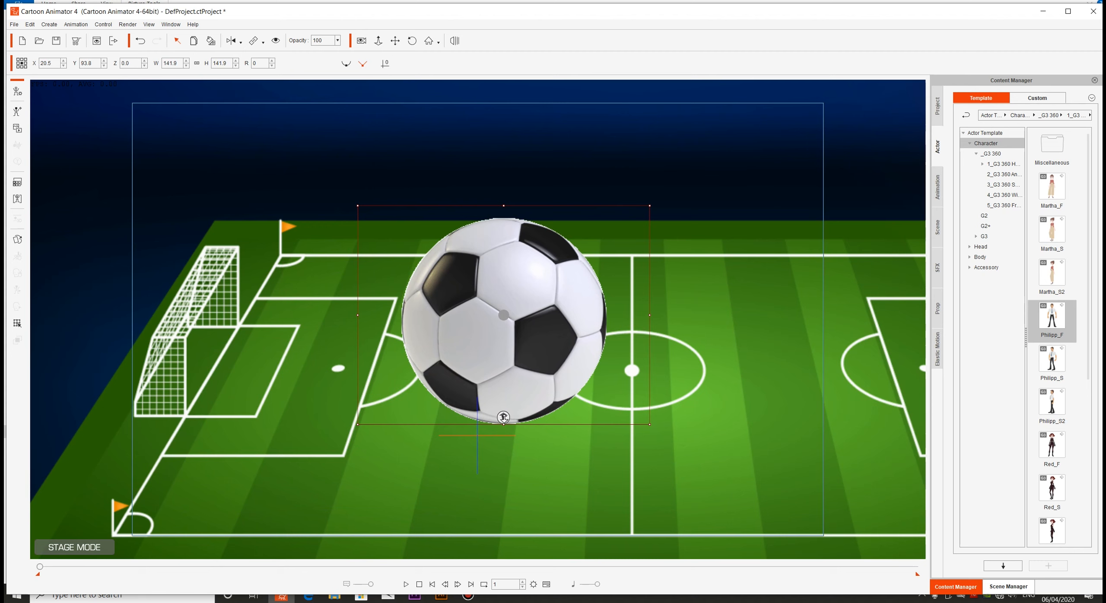
{"action": "left_click", "coordinate": [504, 417]}
Push the football back in depth behind the stadium, to a Z position of about -453
{"action": "left_click", "coordinate": [773, 212]}
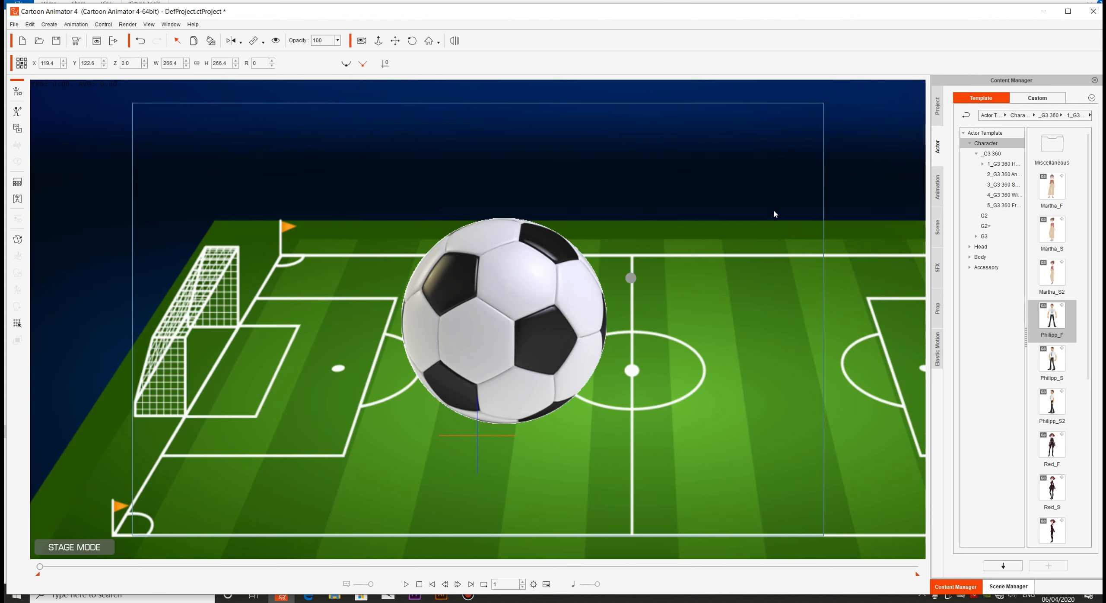
{"action": "left_click", "coordinate": [751, 215]}
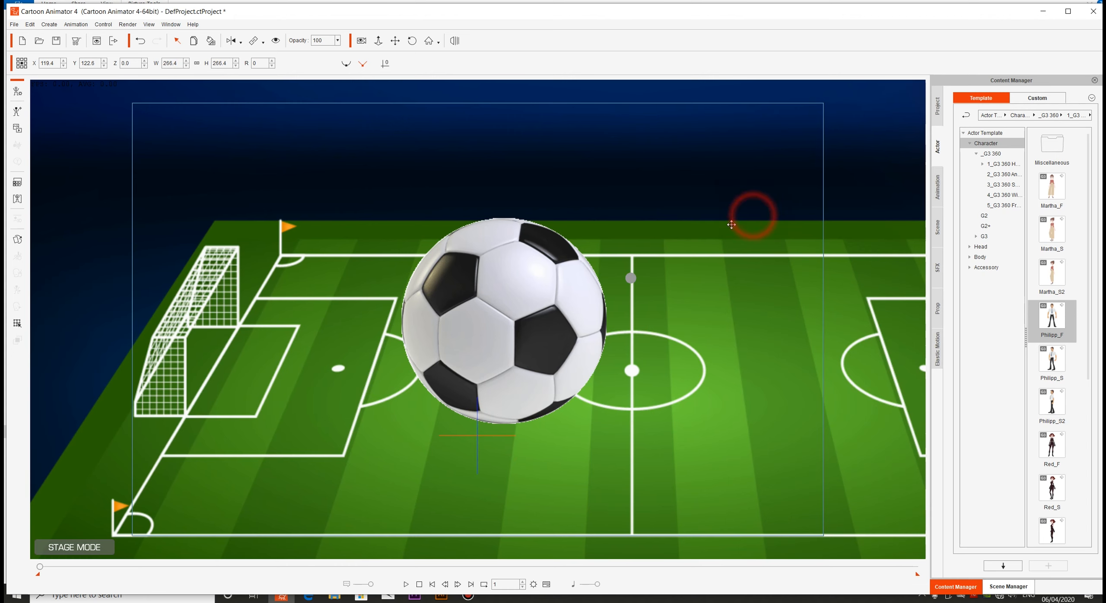
{"action": "left_click", "coordinate": [534, 337]}
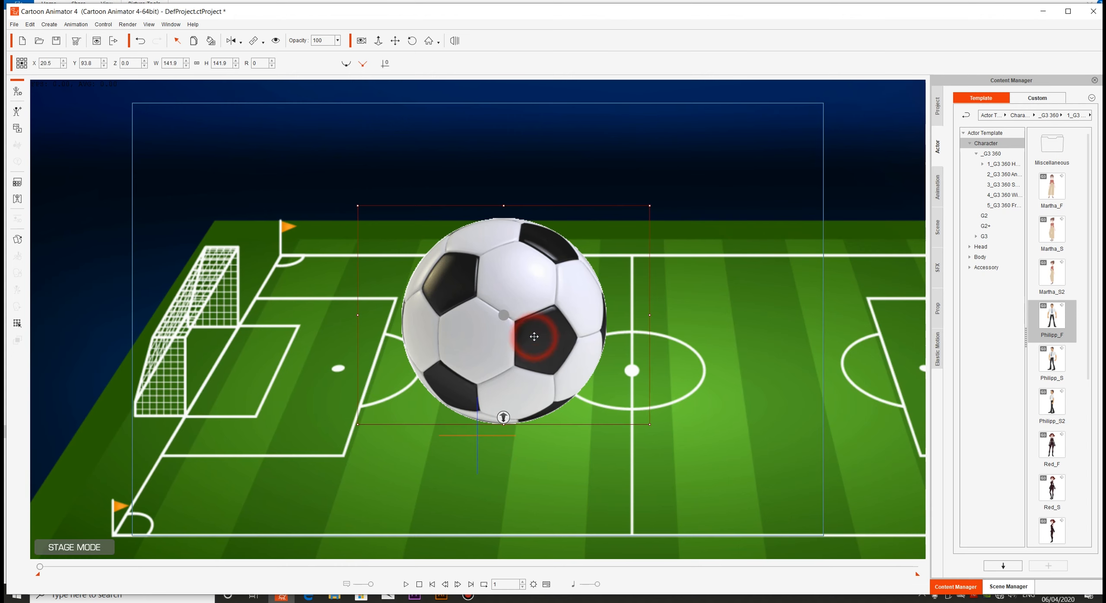
{"action": "left_click", "coordinate": [504, 417]}
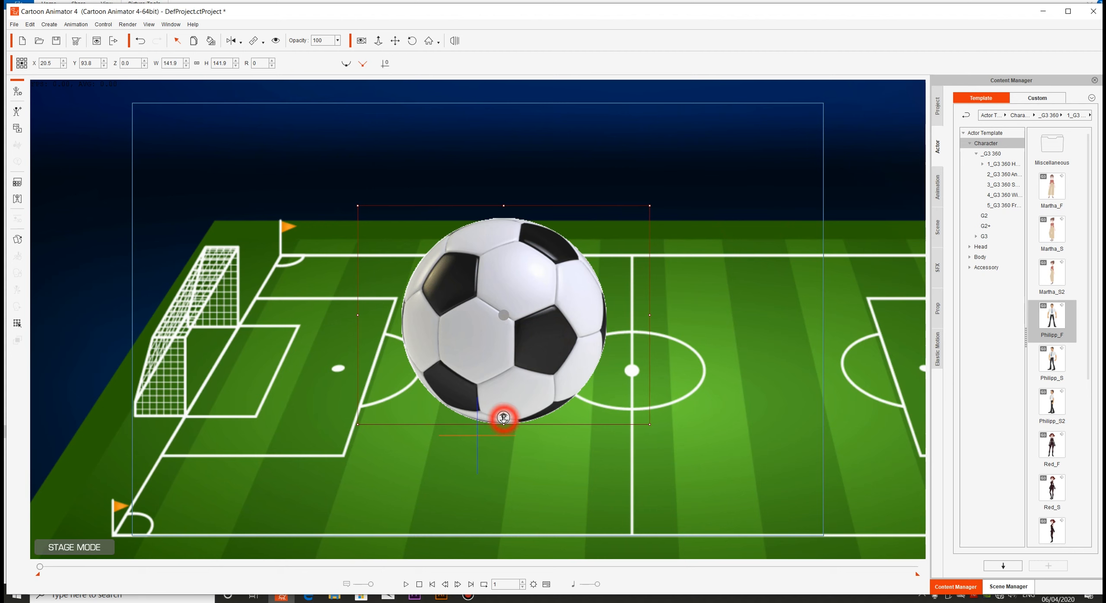
{"action": "left_click_drag", "start_coordinate": [503, 417], "coordinate": [500, 352]}
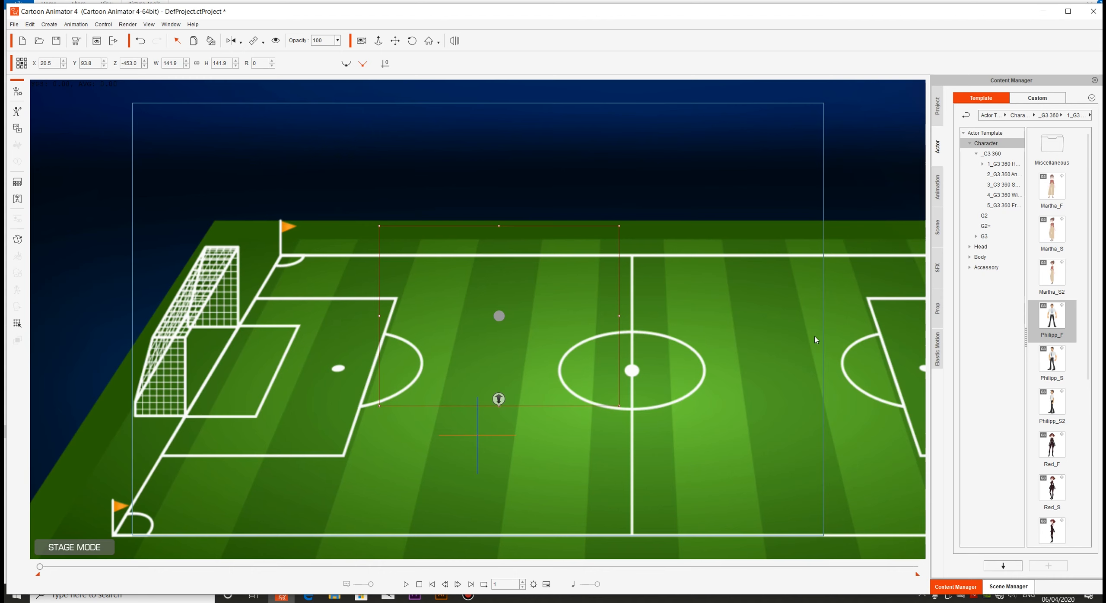
Show the scene in the 3D view and push the stadium prop back to about Z -525
{"action": "left_click", "coordinate": [767, 375]}
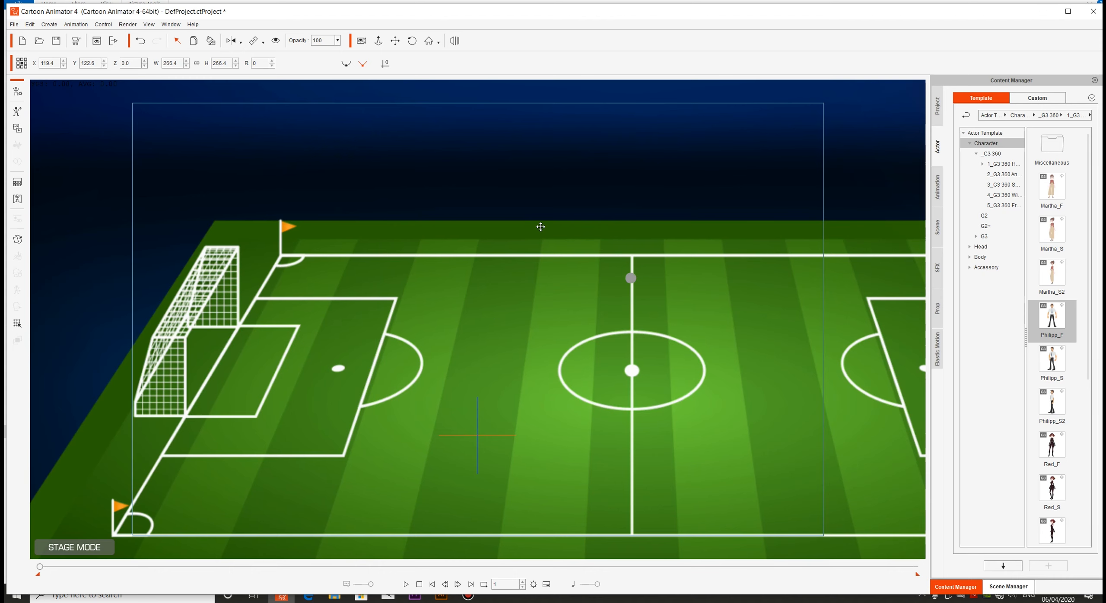
{"action": "left_click", "coordinate": [455, 42]}
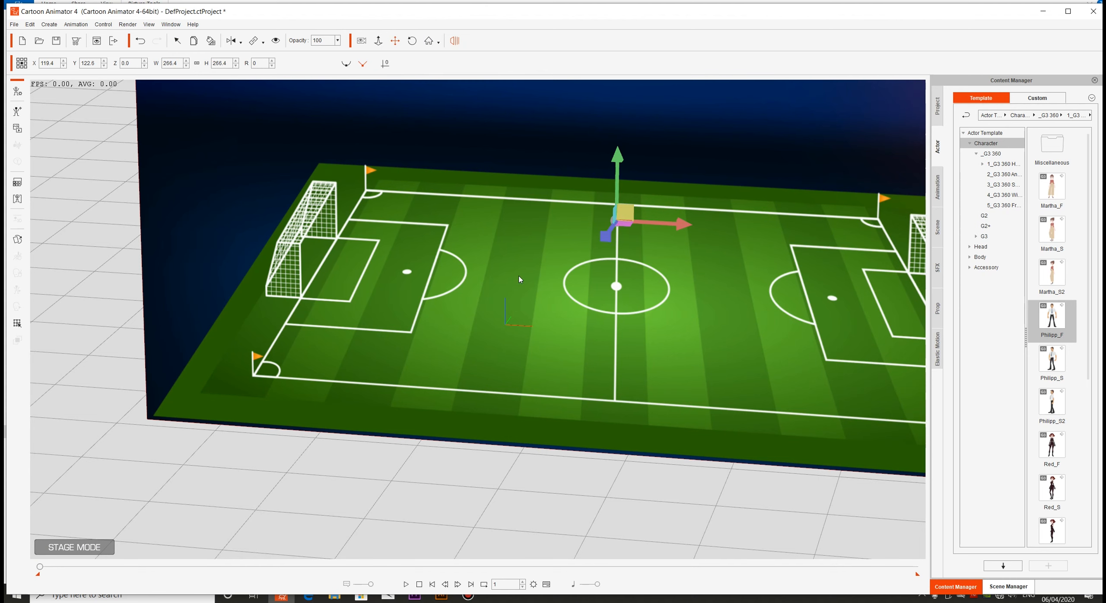
{"action": "left_click", "coordinate": [608, 241]}
{"action": "left_click_drag", "start_coordinate": [609, 241], "coordinate": [696, 201]}
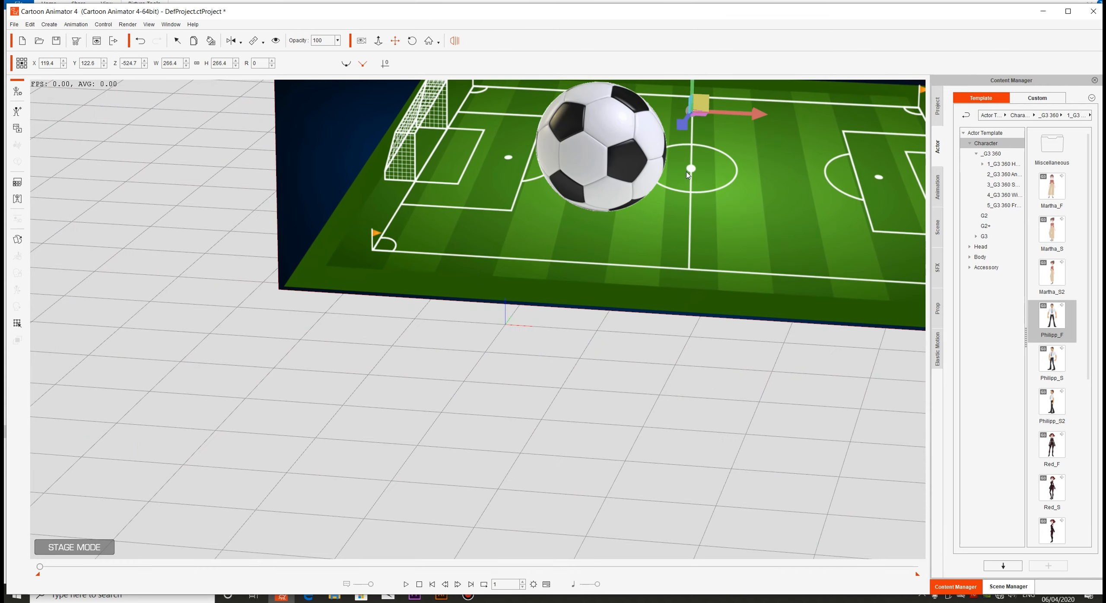
Bring the football forward in depth to about Z 560 and return to the flat 2D view
{"action": "left_click", "coordinate": [615, 163]}
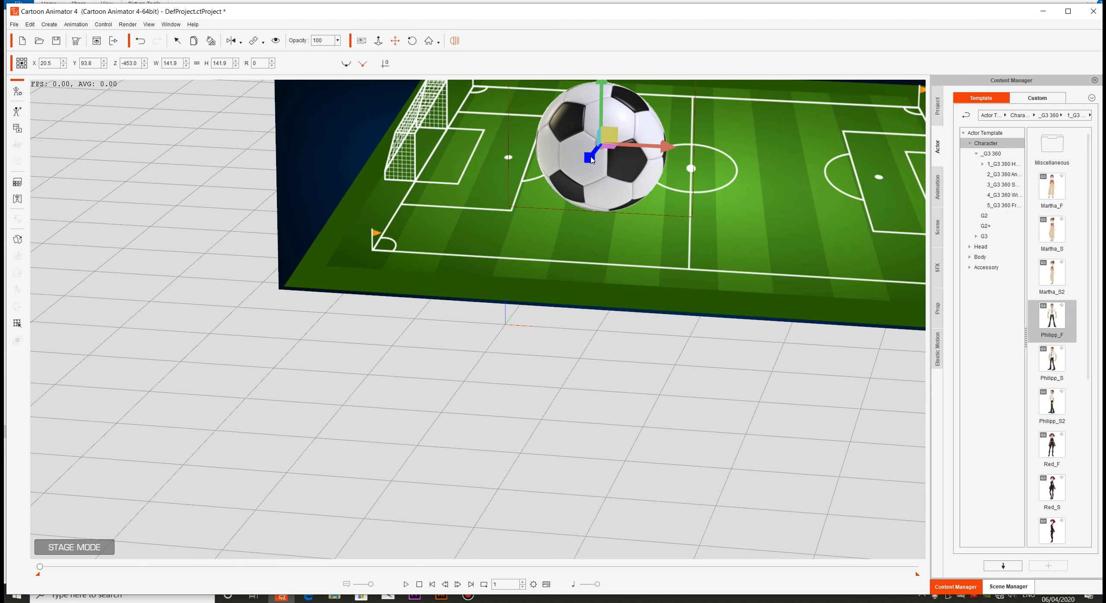
{"action": "left_click_drag", "start_coordinate": [591, 159], "coordinate": [523, 216]}
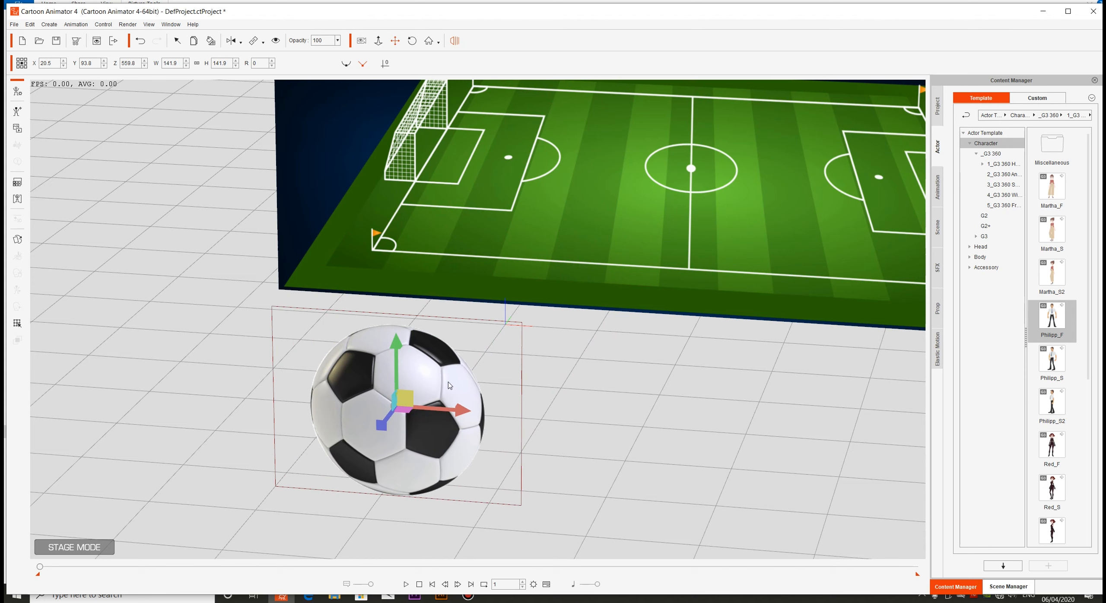
{"action": "left_click", "coordinate": [456, 41]}
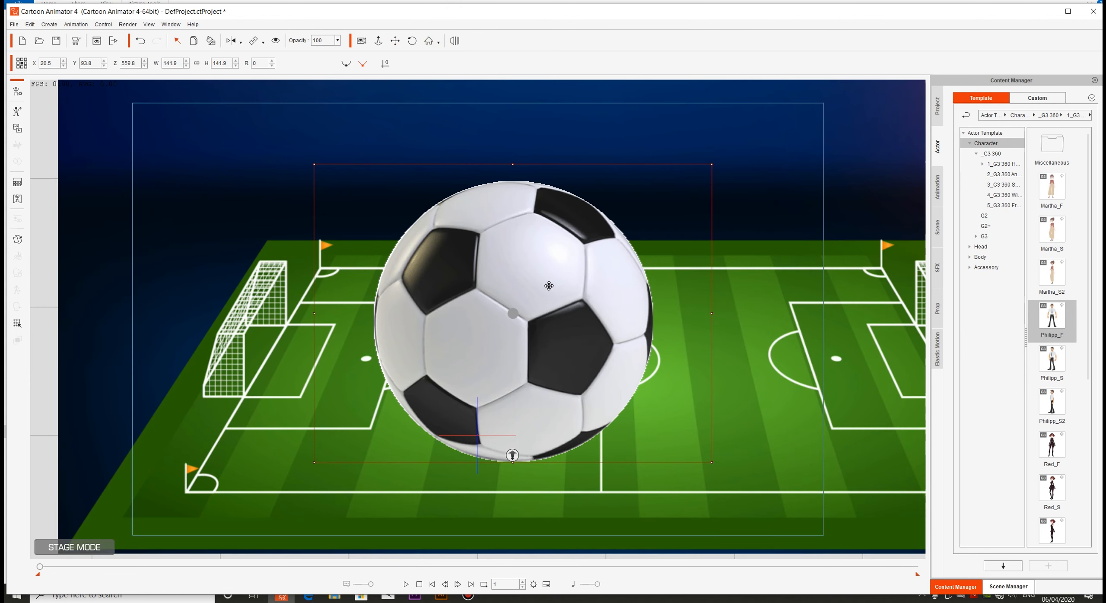
Shrink the football to about 18.5% and place it on the pitch's centre spot, near X 69.7, Y 69.7
{"action": "left_click_drag", "start_coordinate": [548, 285], "coordinate": [522, 274]}
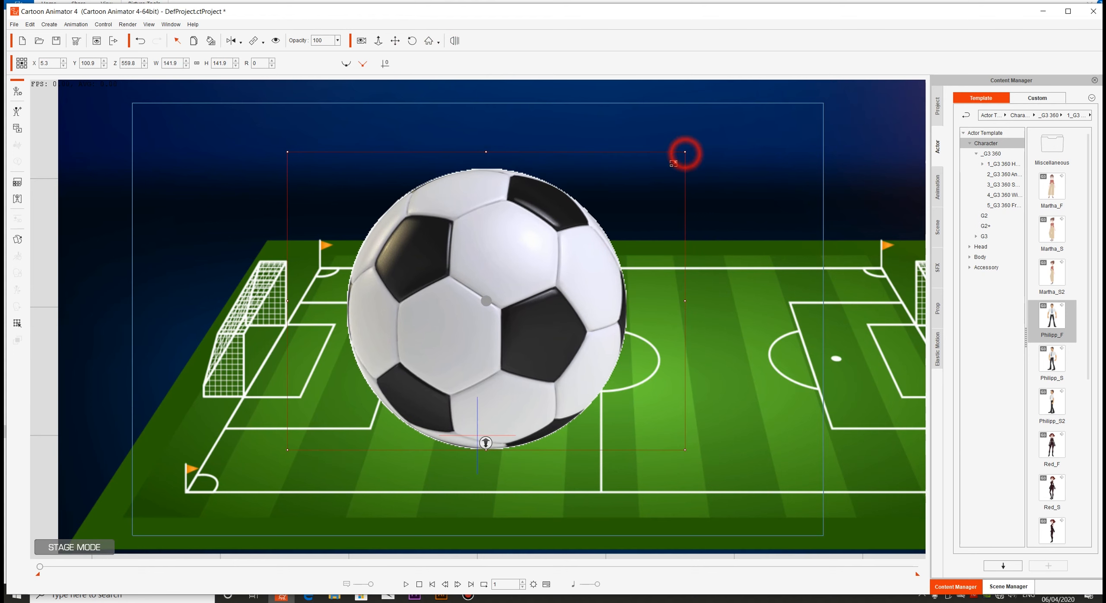
{"action": "left_click_drag", "start_coordinate": [685, 152], "coordinate": [625, 337]}
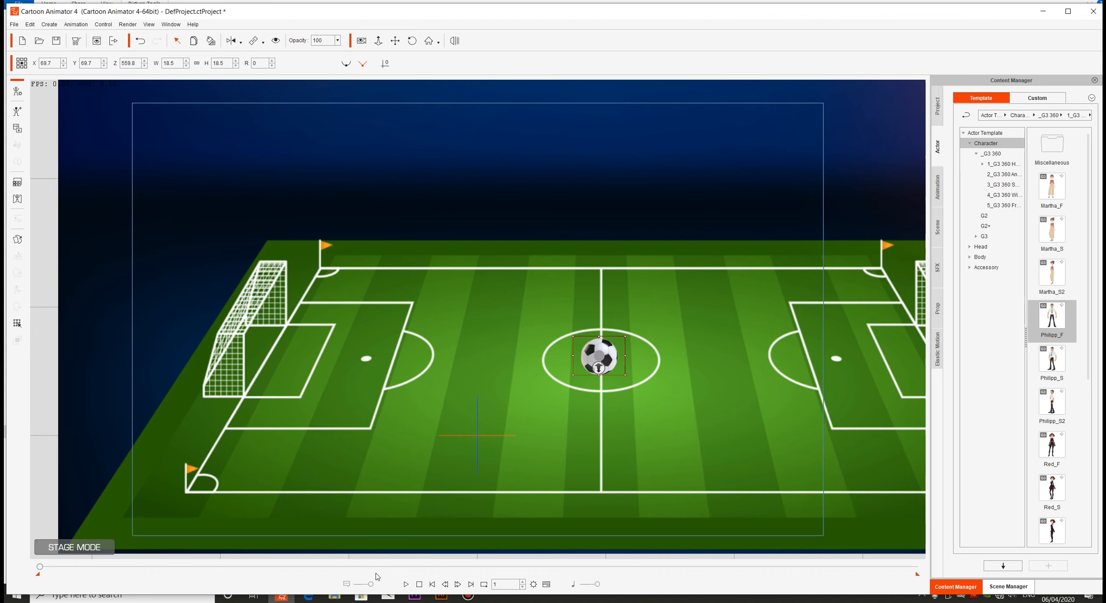
Show the timeline, limit it to object-related tracks, and select the stadium and the football in turn to compare their tracks
{"action": "left_click", "coordinate": [546, 584]}
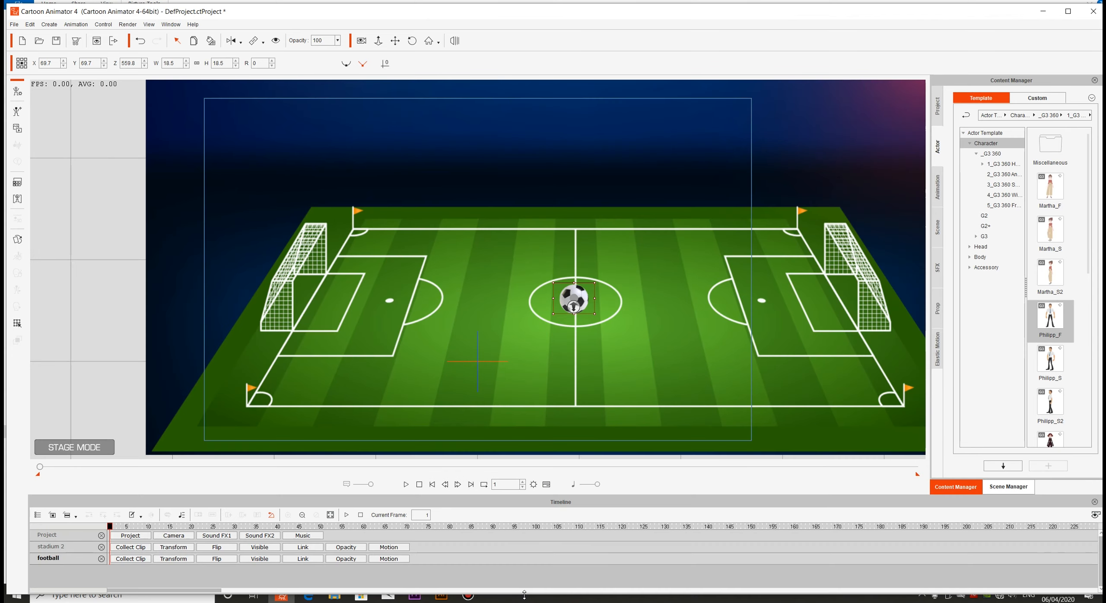
{"action": "left_click_drag", "start_coordinate": [524, 595], "coordinate": [596, 589]}
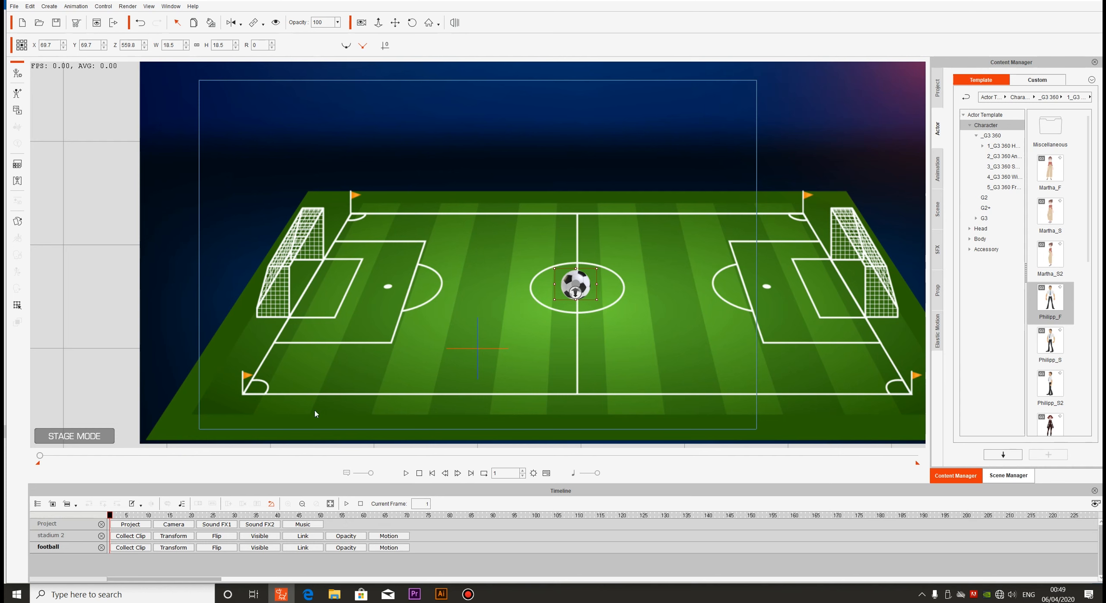
{"action": "left_click", "coordinate": [52, 504]}
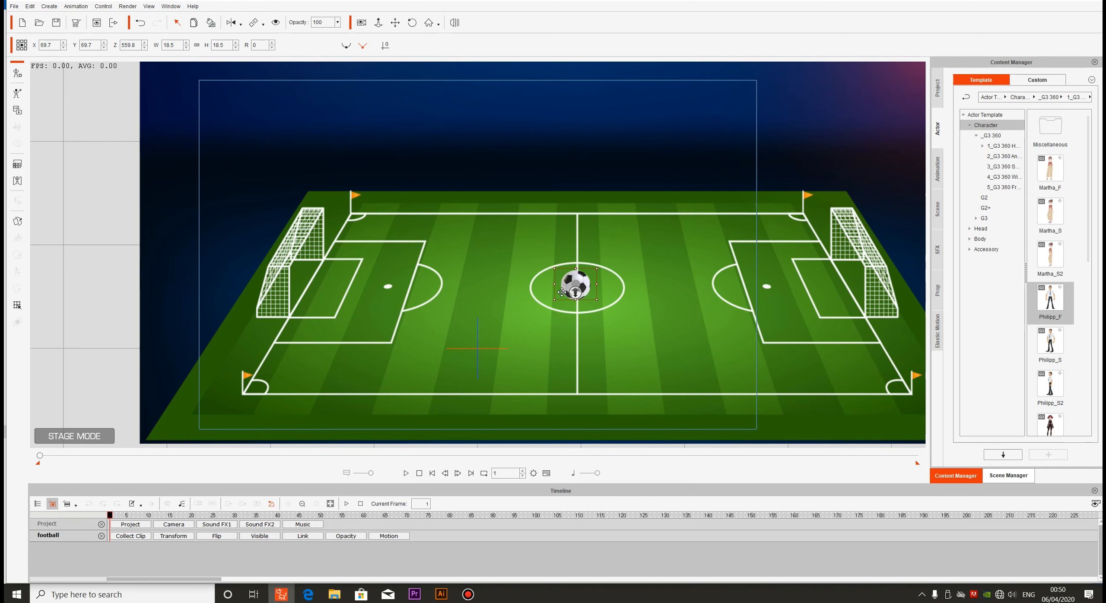
{"action": "left_click", "coordinate": [399, 252]}
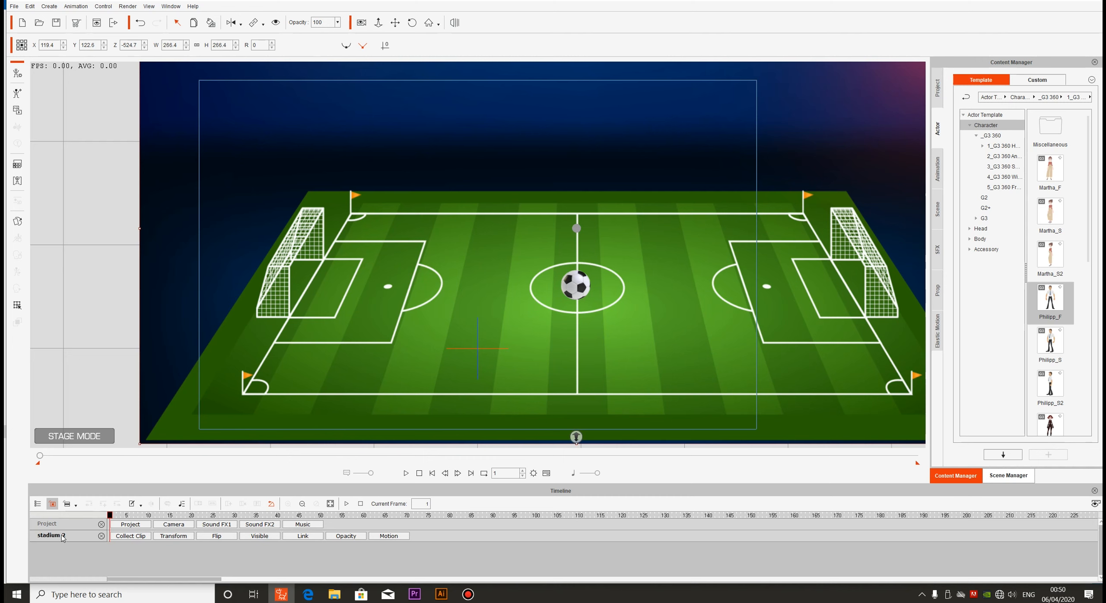
{"action": "left_click", "coordinate": [577, 284]}
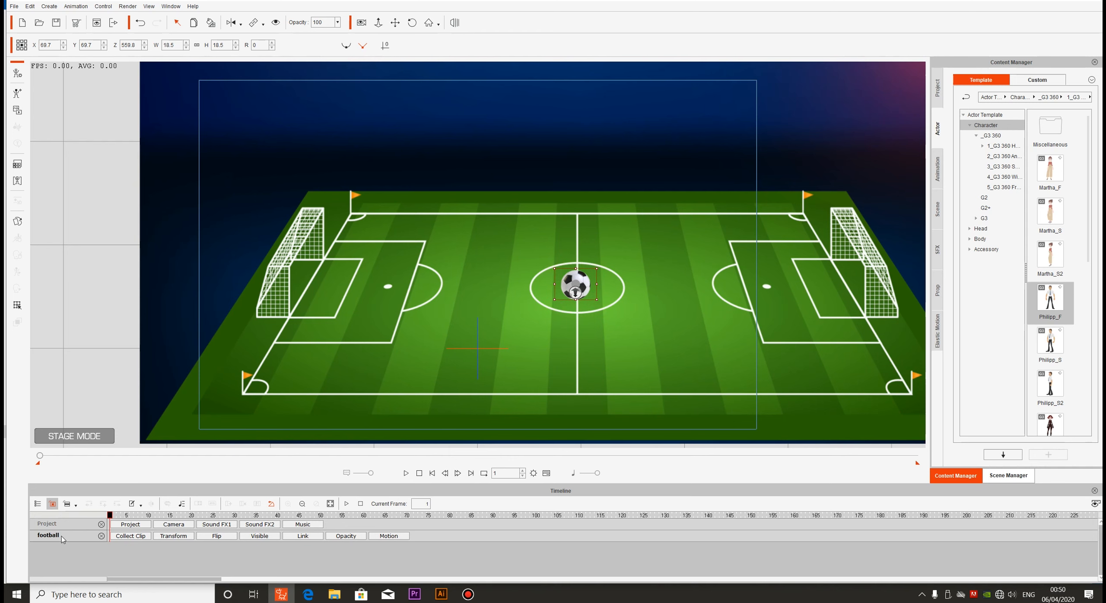
Show the football's Transform track and nudge the ball to about X 72.7, Y 70.9 at frame 1
{"action": "left_click", "coordinate": [165, 537]}
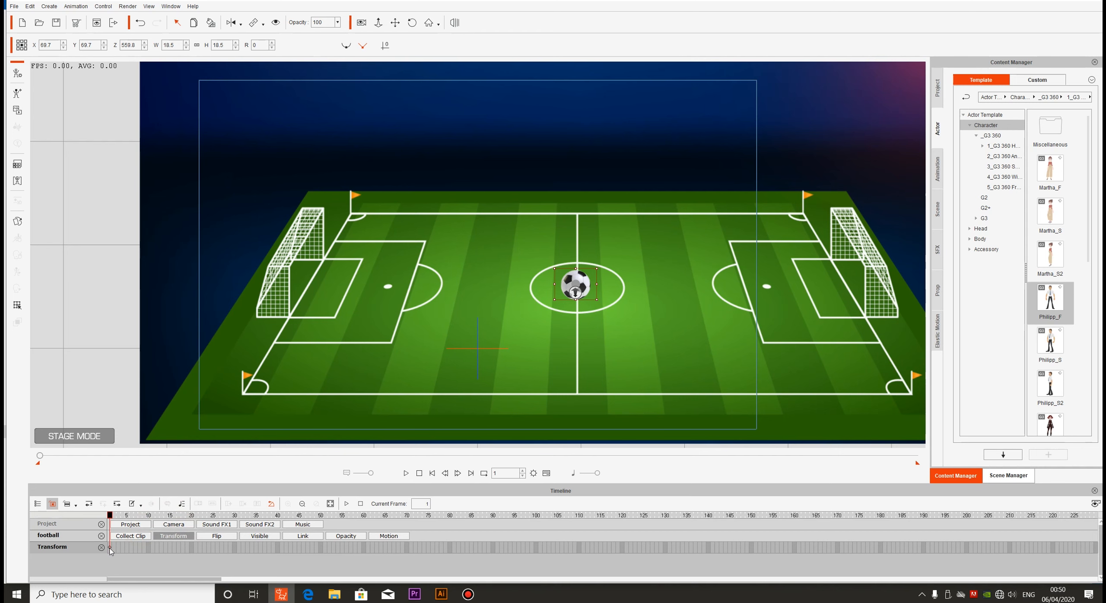
{"action": "left_click", "coordinate": [110, 548]}
{"action": "mouse_move", "coordinate": [576, 281]}
{"action": "left_mouse_down"}
{"action": "mouse_move", "coordinate": [406, 285]}
{"action": "mouse_move", "coordinate": [581, 283]}
{"action": "left_mouse_up"}
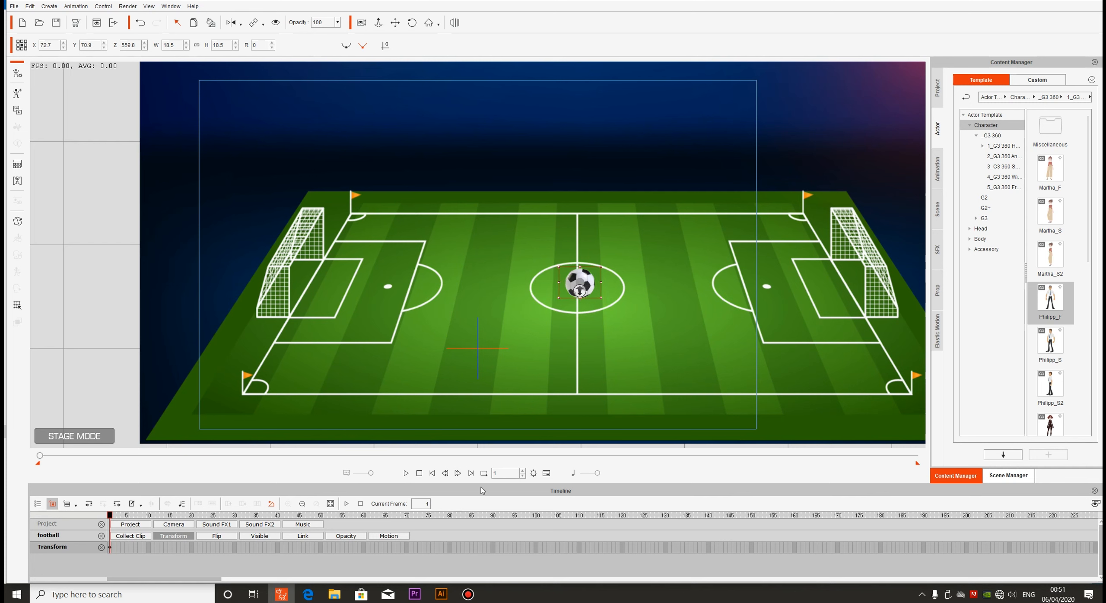
Shorten the playback range so that it ends at about frame 100
{"action": "double_click", "coordinate": [498, 473]}
{"action": "left_click", "coordinate": [44, 466]}
{"action": "left_click", "coordinate": [920, 469]}
{"action": "left_click_drag", "start_coordinate": [917, 466], "coordinate": [560, 465]}
{"action": "left_click_drag", "start_coordinate": [404, 461], "coordinate": [83, 460]}
Scrub through the shortened playback range, jump to its end and go backward and forward one frame at a time
{"action": "left_click", "coordinate": [552, 517]}
{"action": "mouse_move", "coordinate": [690, 518]}
{"action": "left_mouse_down"}
{"action": "mouse_move", "coordinate": [761, 520]}
{"action": "mouse_move", "coordinate": [464, 511]}
{"action": "mouse_move", "coordinate": [631, 514]}
{"action": "left_mouse_up"}
{"action": "mouse_move", "coordinate": [752, 526]}
{"action": "left_mouse_down"}
{"action": "mouse_move", "coordinate": [838, 521]}
{"action": "mouse_move", "coordinate": [536, 518]}
{"action": "left_mouse_up"}
{"action": "left_click", "coordinate": [536, 514]}
{"action": "left_click", "coordinate": [114, 515]}
{"action": "left_click", "coordinate": [470, 473]}
{"action": "left_click", "coordinate": [447, 479]}
{"action": "left_click", "coordinate": [446, 478]}
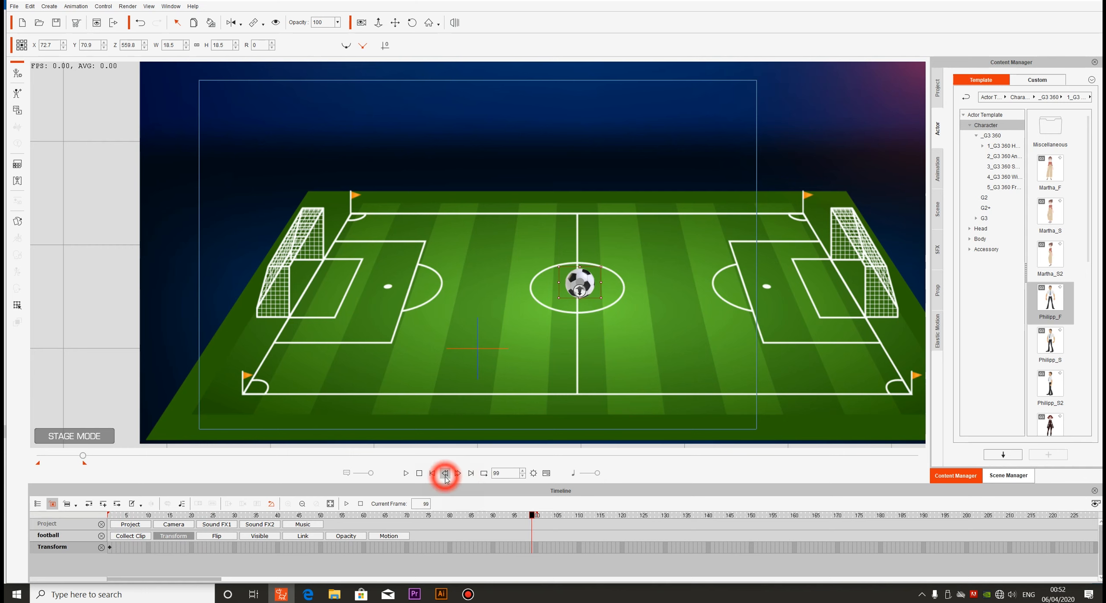
{"action": "left_click", "coordinate": [447, 479]}
{"action": "left_click", "coordinate": [447, 479]}
{"action": "left_click", "coordinate": [457, 473]}
{"action": "left_click", "coordinate": [458, 473]}
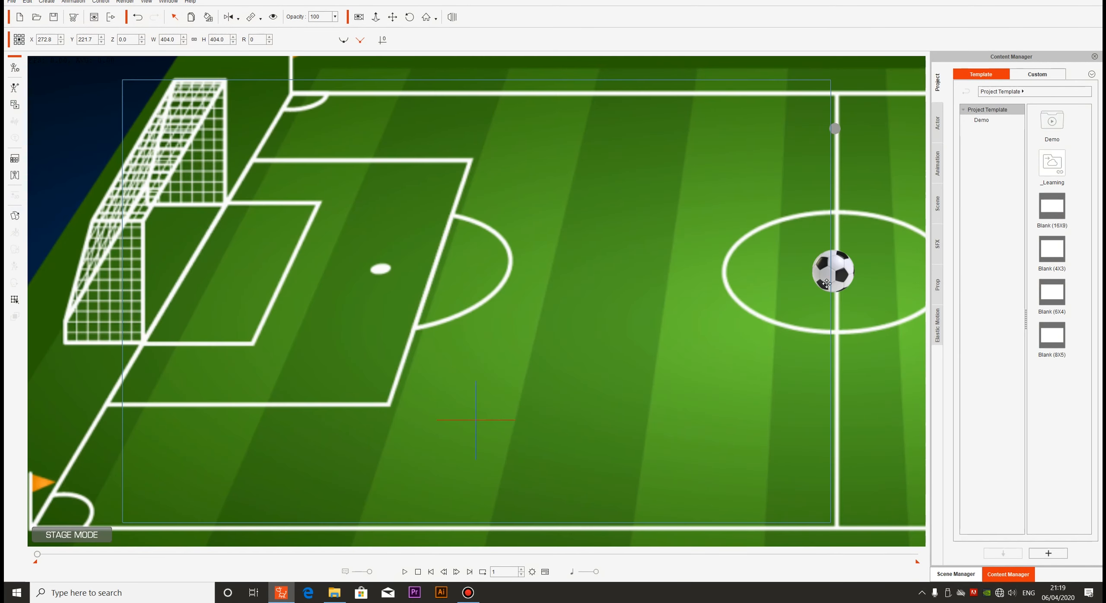
Open the Prop Key Editor for the football and move the ball sideways to X 220.1 in Transform mode
{"action": "left_click", "coordinate": [826, 284]}
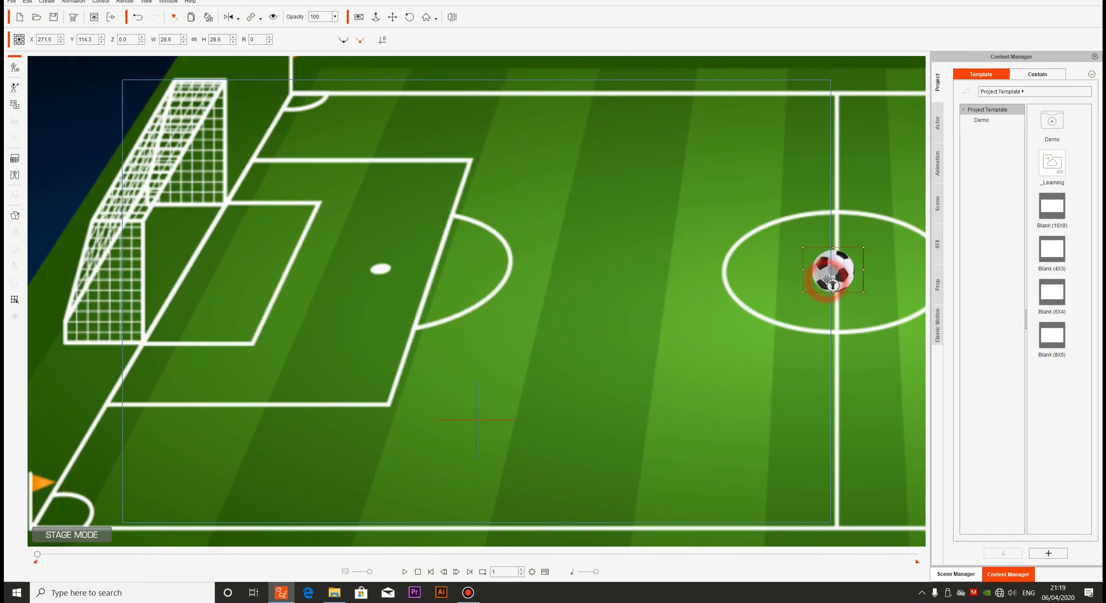
{"action": "left_click", "coordinate": [15, 300]}
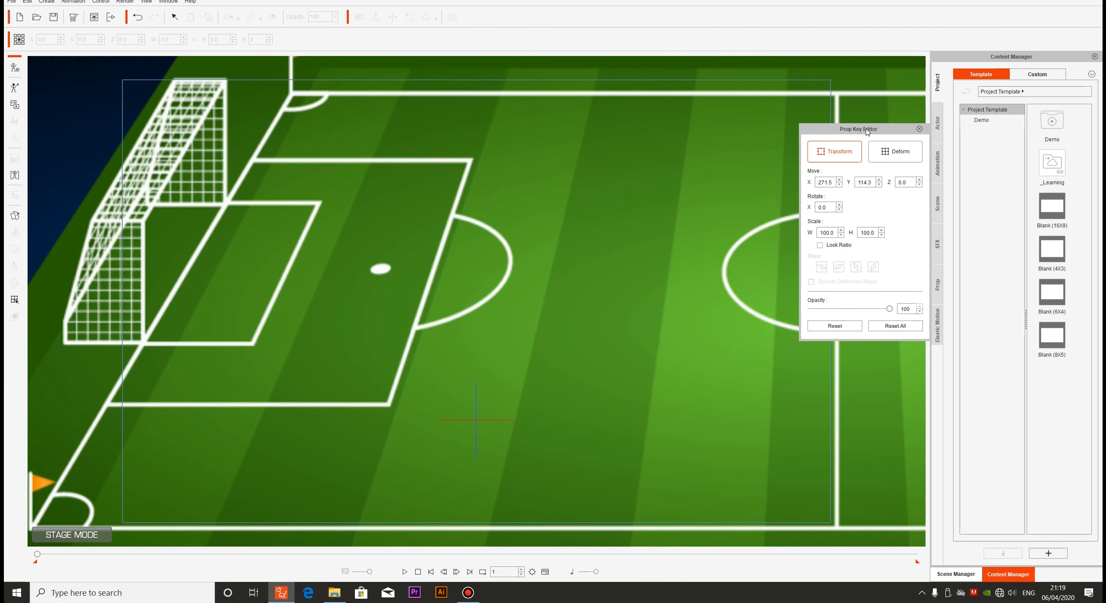
{"action": "left_click_drag", "start_coordinate": [867, 131], "coordinate": [665, 151]}
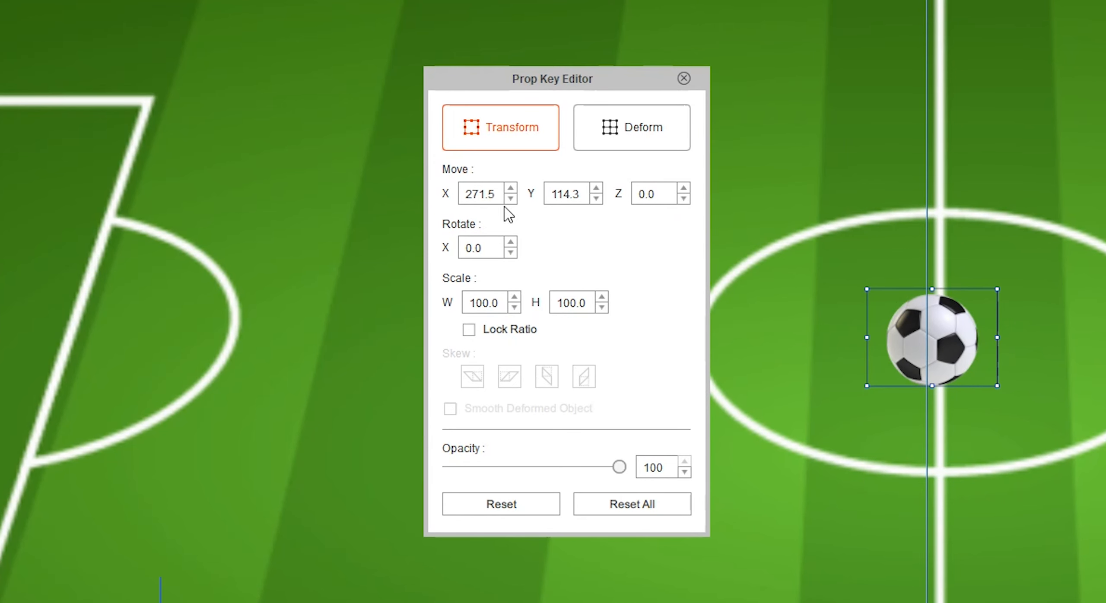
{"action": "left_click_drag", "start_coordinate": [523, 76], "coordinate": [262, 96]}
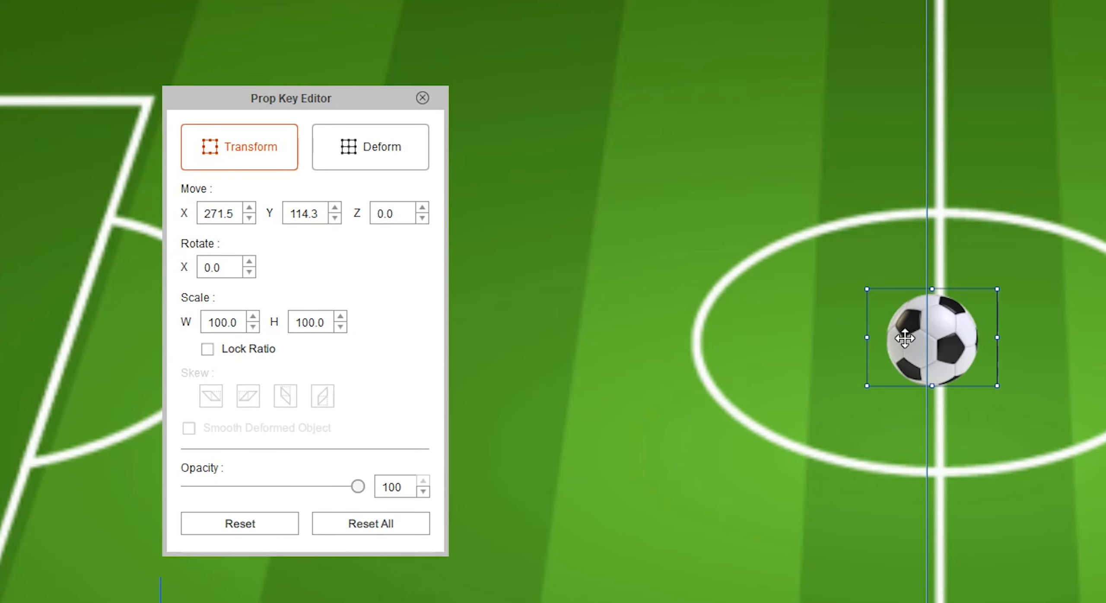
{"action": "left_click_drag", "start_coordinate": [913, 348], "coordinate": [759, 338]}
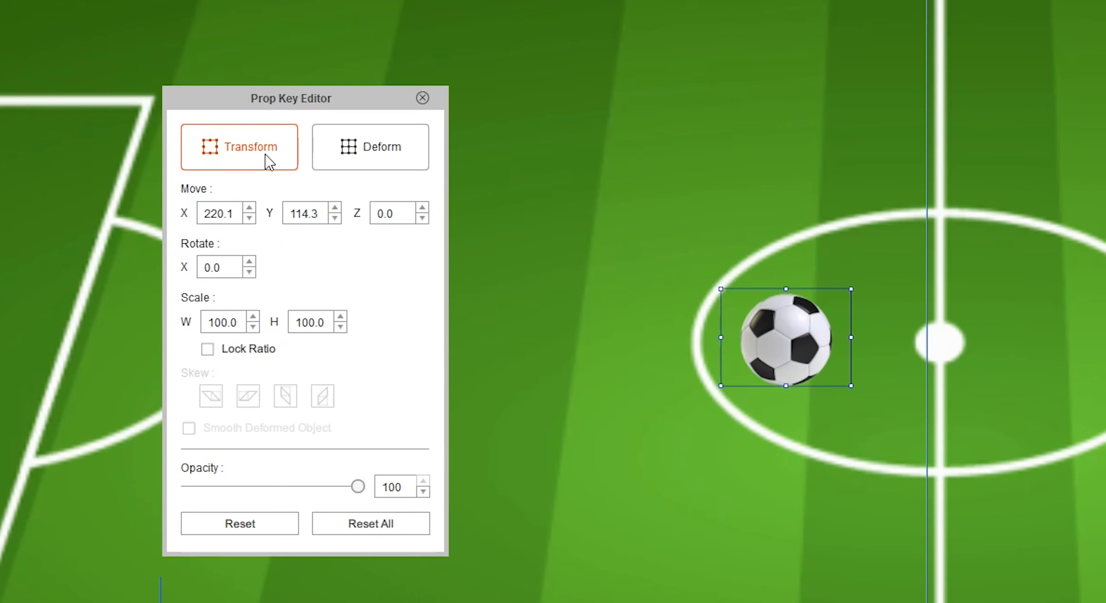
Try flattening the football's base in Deform mode by reshaping its lower grid points, and reset the deformation
{"action": "left_click", "coordinate": [338, 163]}
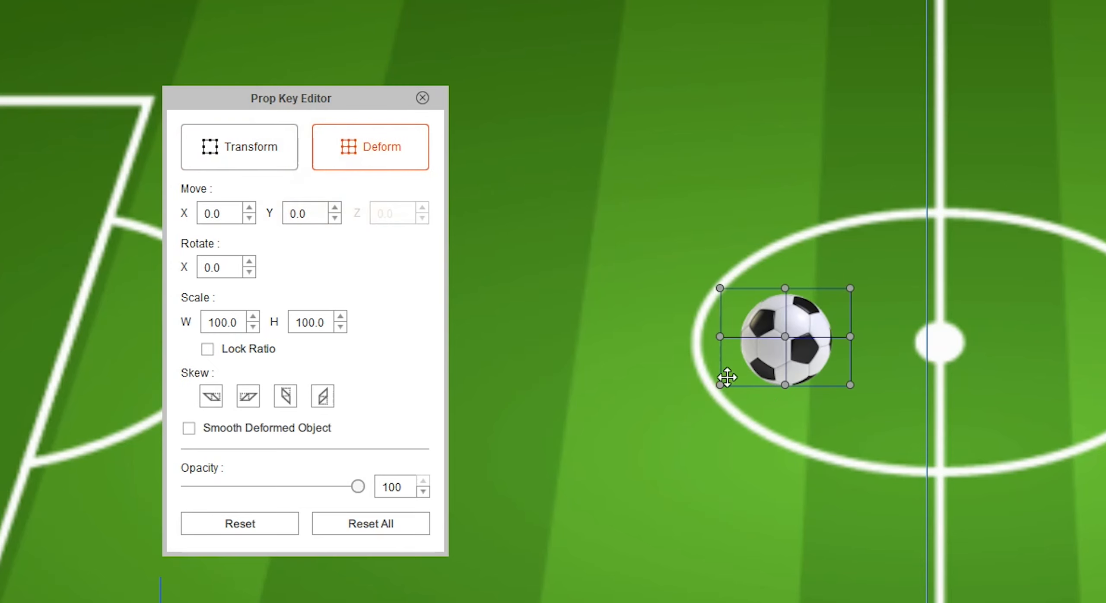
{"action": "left_click_drag", "start_coordinate": [719, 385], "coordinate": [652, 403]}
{"action": "left_click_drag", "start_coordinate": [848, 384], "coordinate": [916, 401]}
{"action": "mouse_move", "coordinate": [785, 385]}
{"action": "left_mouse_down"}
{"action": "mouse_move", "coordinate": [792, 395]}
{"action": "mouse_move", "coordinate": [790, 375]}
{"action": "left_mouse_up"}
{"action": "left_click_drag", "start_coordinate": [652, 402], "coordinate": [681, 381]}
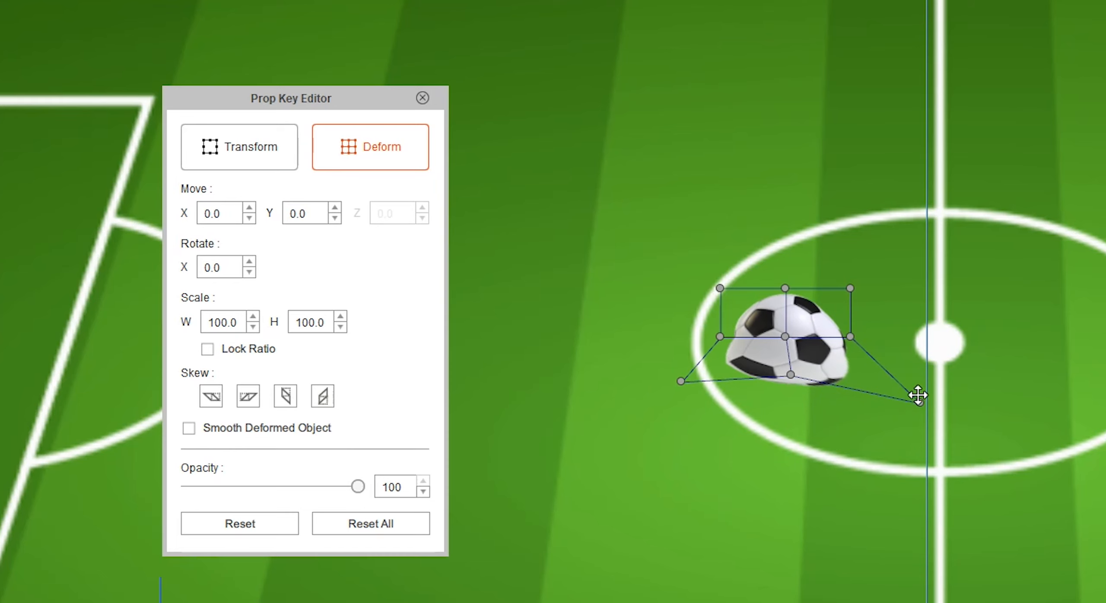
{"action": "left_click_drag", "start_coordinate": [918, 399], "coordinate": [896, 371]}
{"action": "mouse_move", "coordinate": [790, 374]}
{"action": "left_mouse_down"}
{"action": "mouse_move", "coordinate": [786, 391]}
{"action": "mouse_move", "coordinate": [792, 368]}
{"action": "left_mouse_up"}
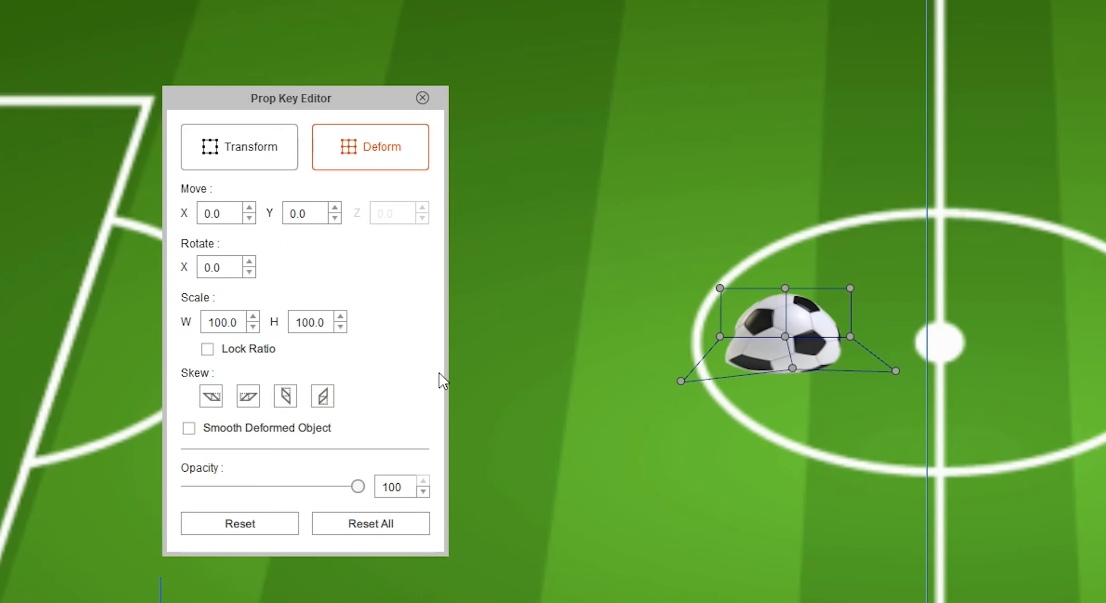
{"action": "left_click", "coordinate": [271, 522]}
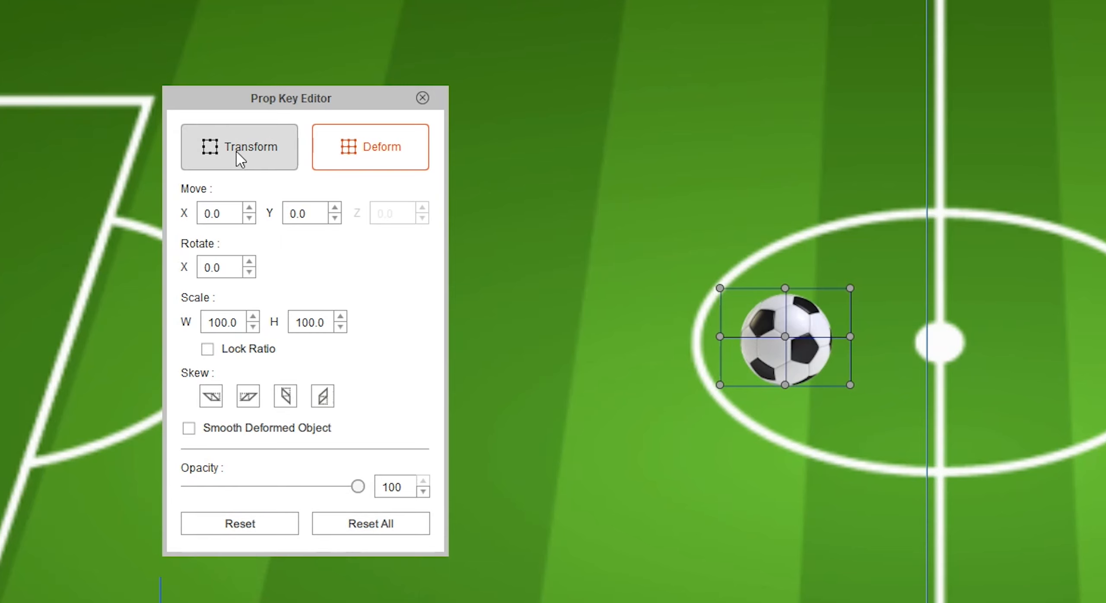
Try scaling the football to 402.6% and deforming its lower corners inward, and reset all its changes
{"action": "left_click", "coordinate": [253, 166]}
{"action": "left_click_drag", "start_coordinate": [849, 289], "coordinate": [1005, 122]}
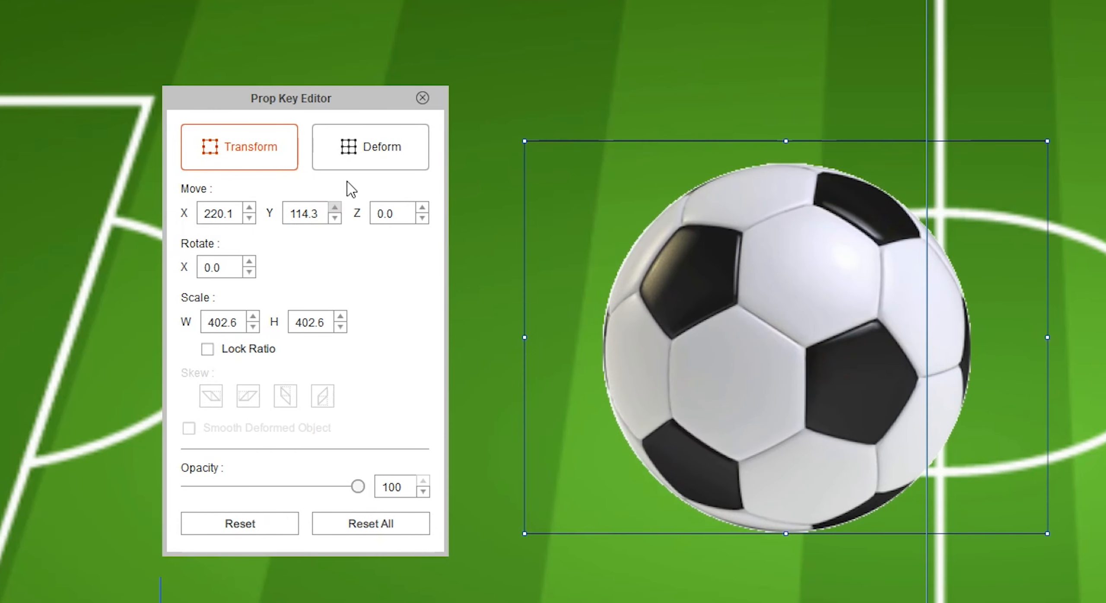
{"action": "left_click", "coordinate": [353, 153]}
{"action": "left_click_drag", "start_coordinate": [525, 533], "coordinate": [557, 389]}
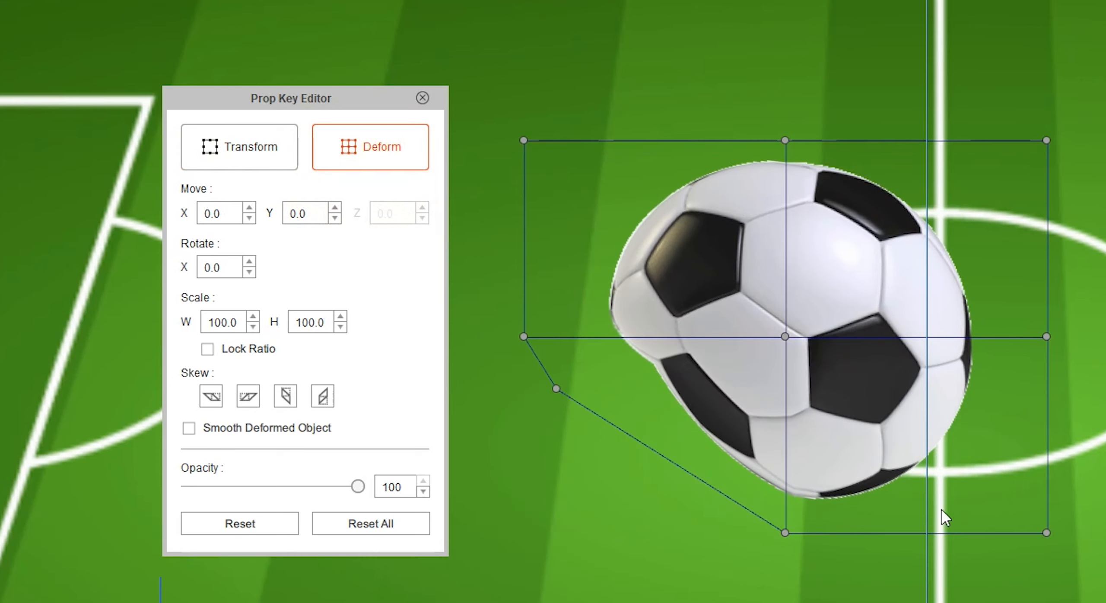
{"action": "left_click_drag", "start_coordinate": [1046, 532], "coordinate": [970, 441]}
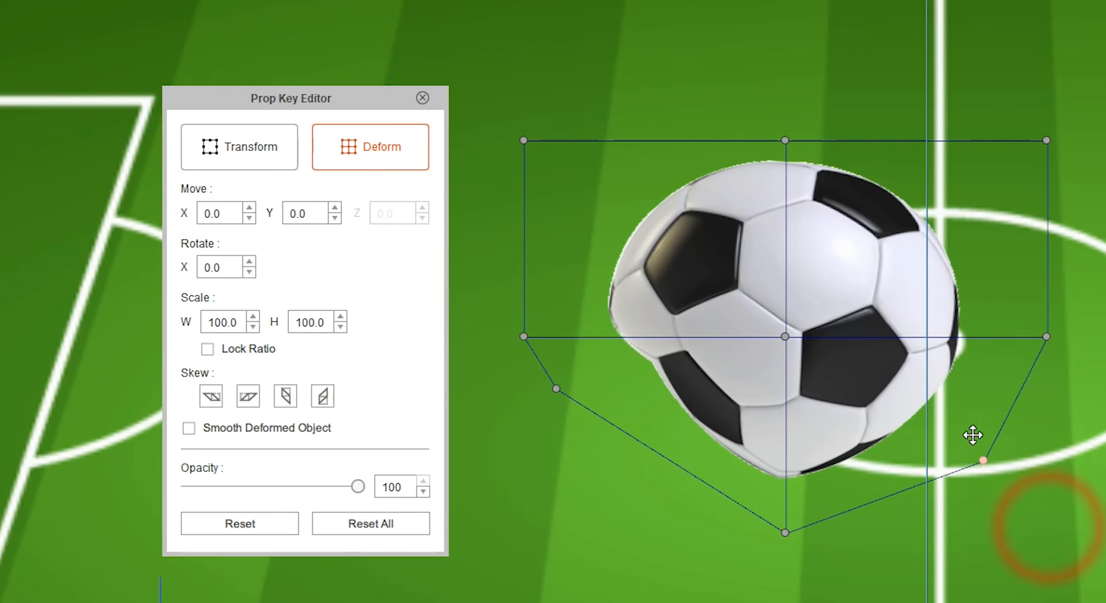
{"action": "left_click", "coordinate": [372, 538]}
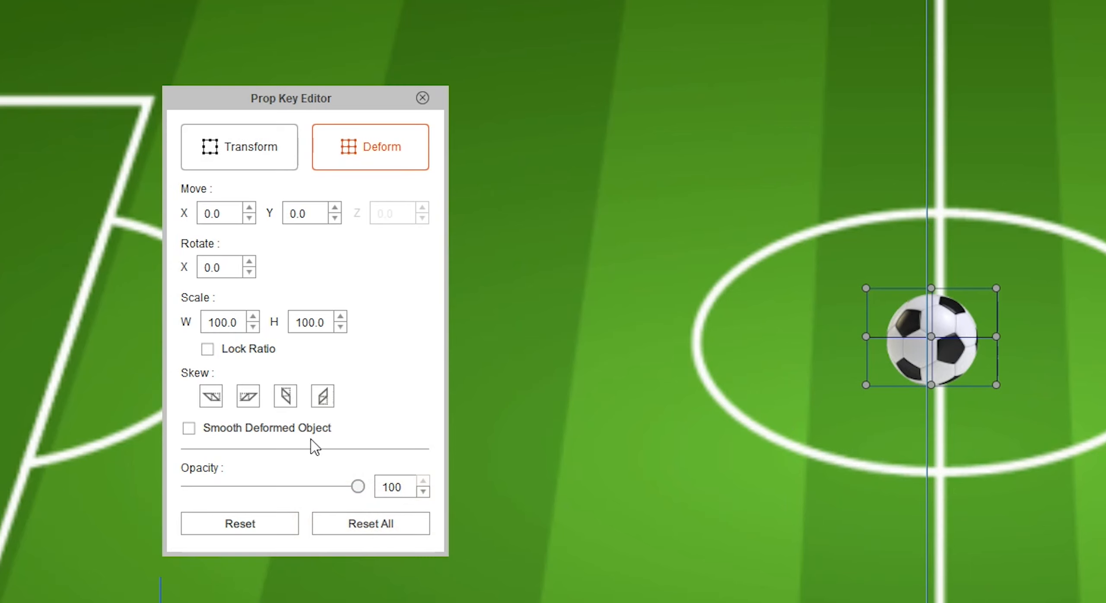
Try widening the football's base with Smooth Deformed Object enabled, reset all changes and close the Prop Key Editor
{"action": "left_click", "coordinate": [188, 433]}
{"action": "left_click", "coordinate": [190, 430]}
{"action": "left_click_drag", "start_coordinate": [866, 384], "coordinate": [819, 394]}
{"action": "left_click_drag", "start_coordinate": [995, 384], "coordinate": [1034, 393]}
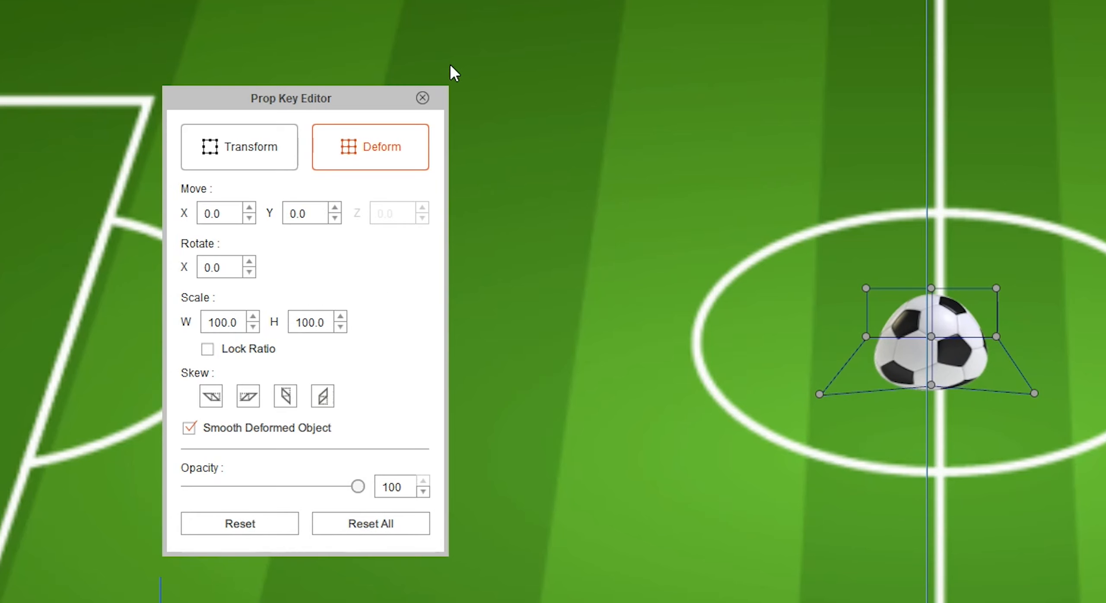
{"action": "left_click", "coordinate": [334, 528]}
{"action": "left_click", "coordinate": [422, 98]}
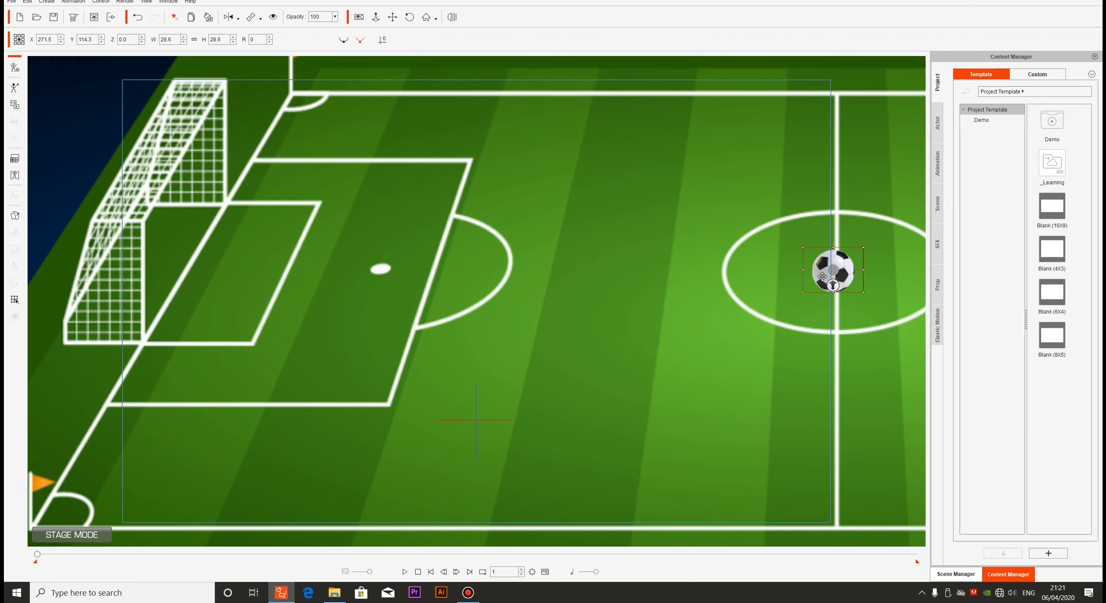
Move the football to about X 84.5, Y 110.4 and set its width to 50 with the ratio locked
{"action": "left_click_drag", "start_coordinate": [912, 350], "coordinate": [384, 362]}
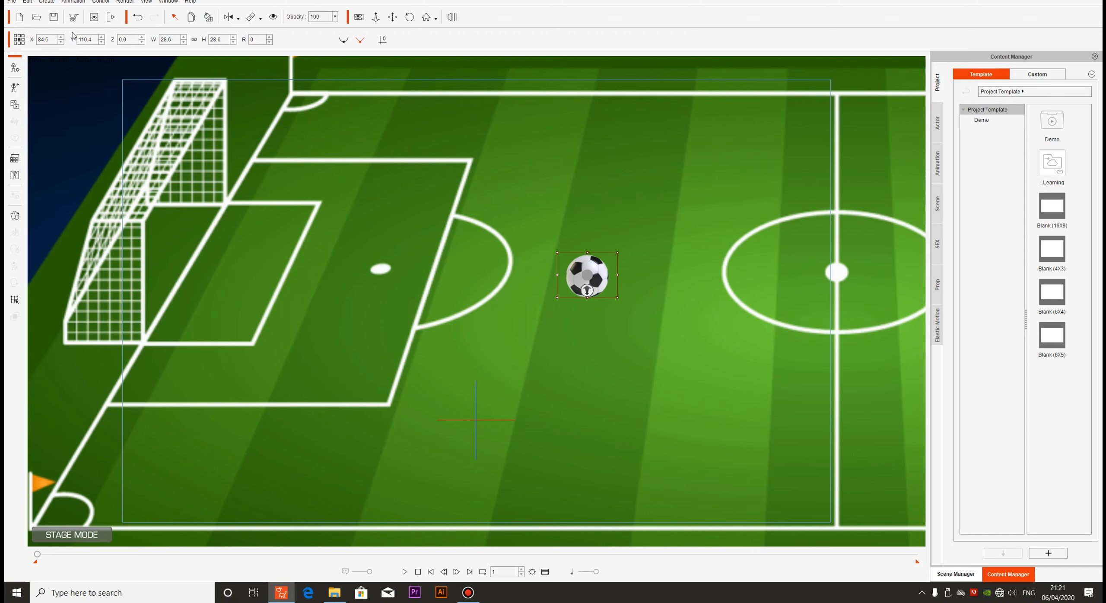
{"action": "left_click", "coordinate": [195, 41]}
{"action": "left_click", "coordinate": [177, 41]}
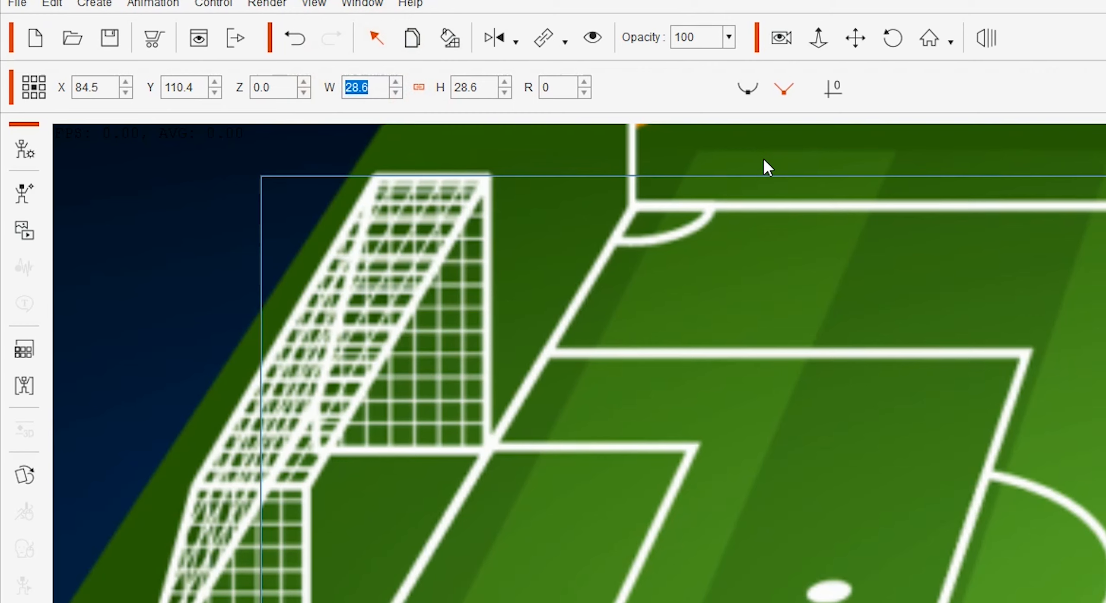
{"action": "type", "text": "50"}
{"action": "key", "text": "Tab"}
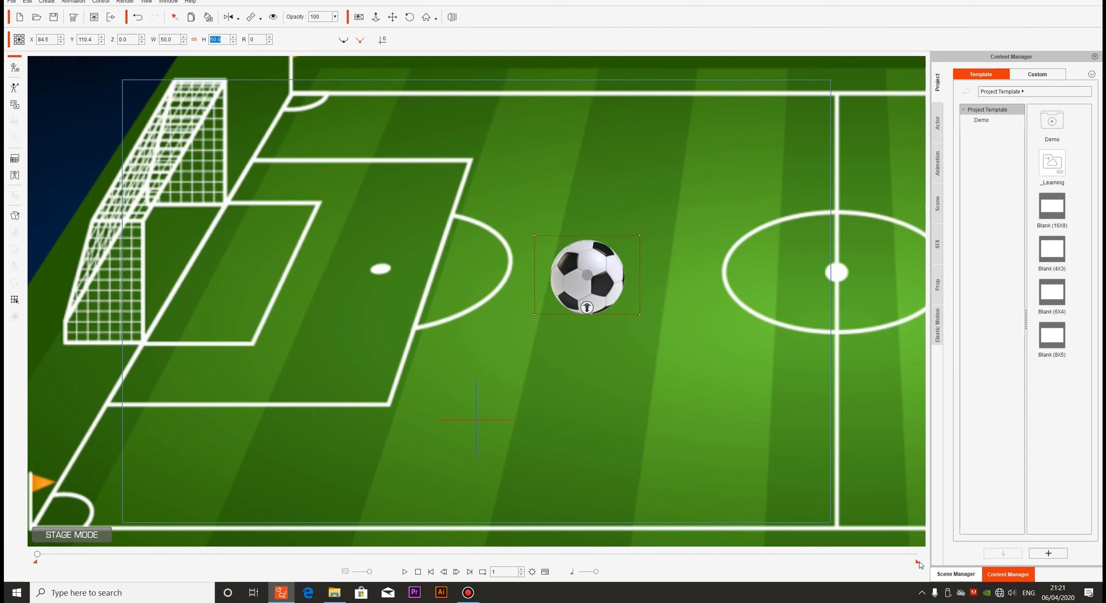
Shorten the playback range and show the timeline
{"action": "left_click_drag", "start_coordinate": [916, 566], "coordinate": [880, 567]}
{"action": "left_click", "coordinate": [545, 573]}
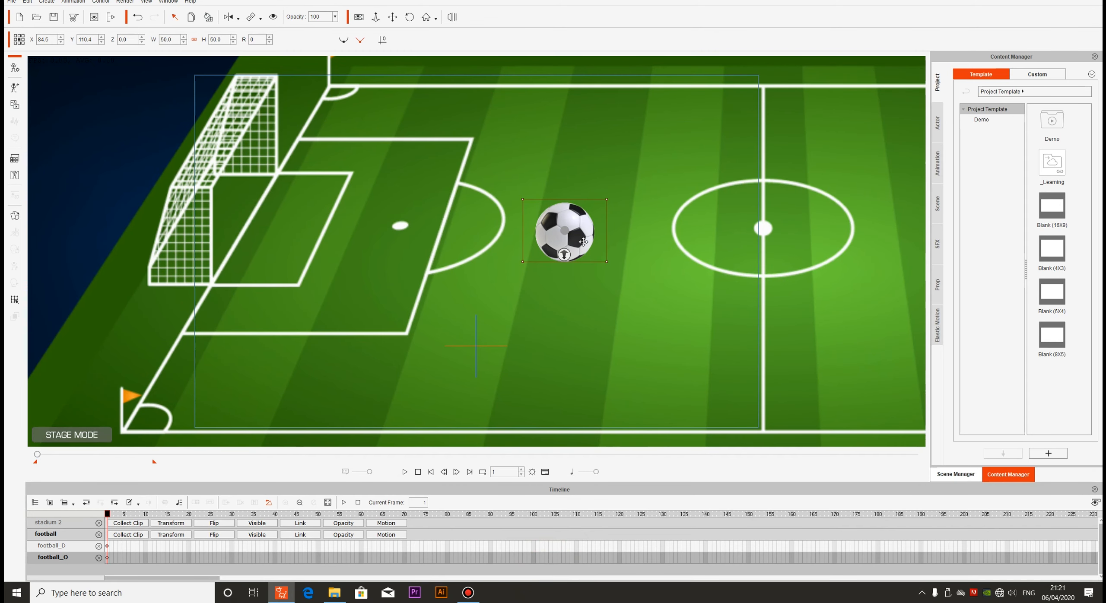
Go to frame 30 and move the football into the goal area, near X -151.3, Y 120.3
{"action": "left_click_drag", "start_coordinate": [107, 514], "coordinate": [232, 513]}
{"action": "double_click", "coordinate": [509, 472]}
{"action": "type", "text": "50"}
{"action": "key", "text": "Return"}
{"action": "left_click_drag", "start_coordinate": [507, 473], "coordinate": [482, 471]}
{"action": "type", "text": "30"}
{"action": "key", "text": "Return"}
{"action": "left_click_drag", "start_coordinate": [553, 233], "coordinate": [306, 222]}
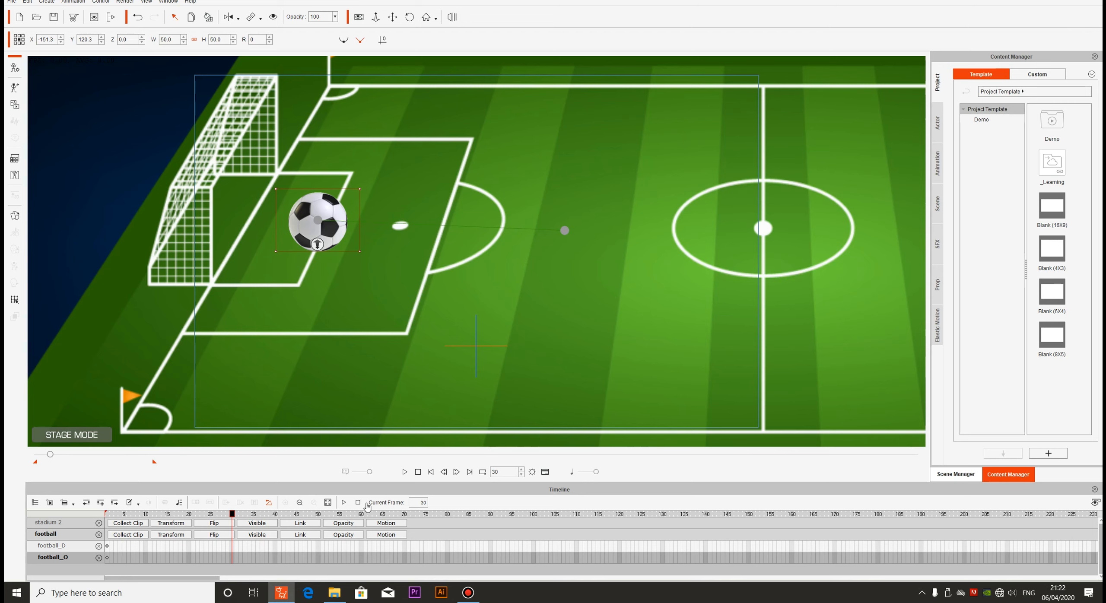
Play the football's movement from the first frame and stop the playback
{"action": "left_click", "coordinate": [431, 473]}
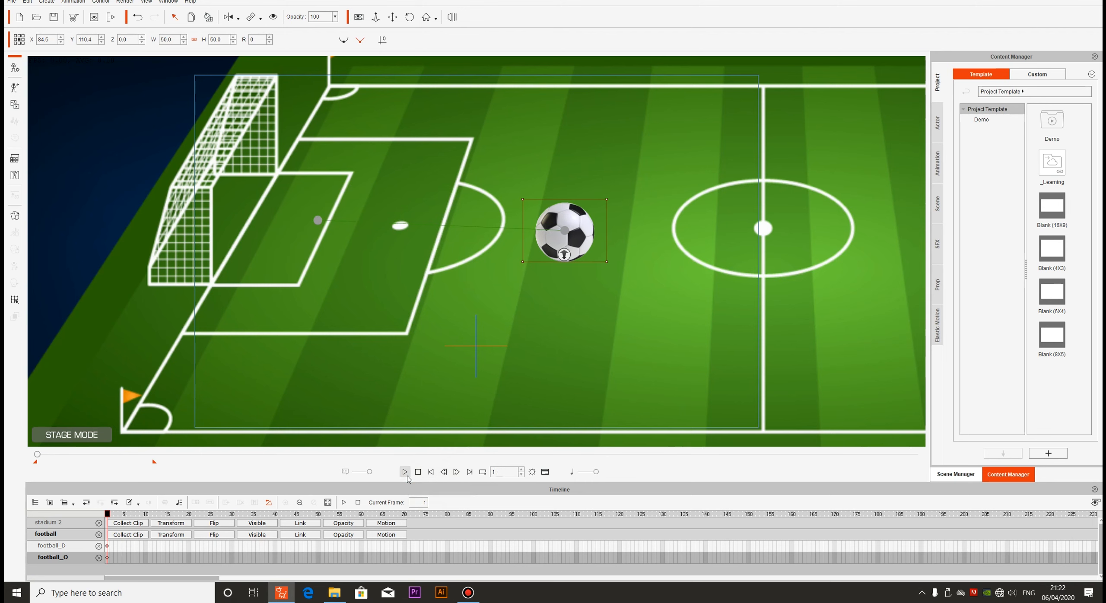
{"action": "left_click", "coordinate": [405, 473]}
{"action": "left_click", "coordinate": [408, 472]}
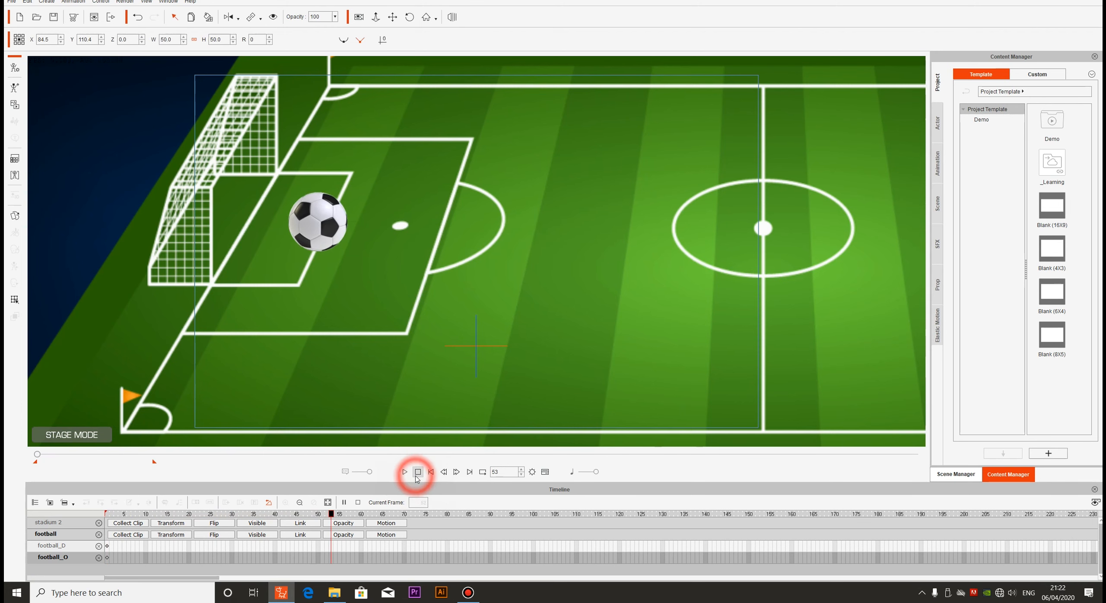
{"action": "left_click", "coordinate": [408, 474]}
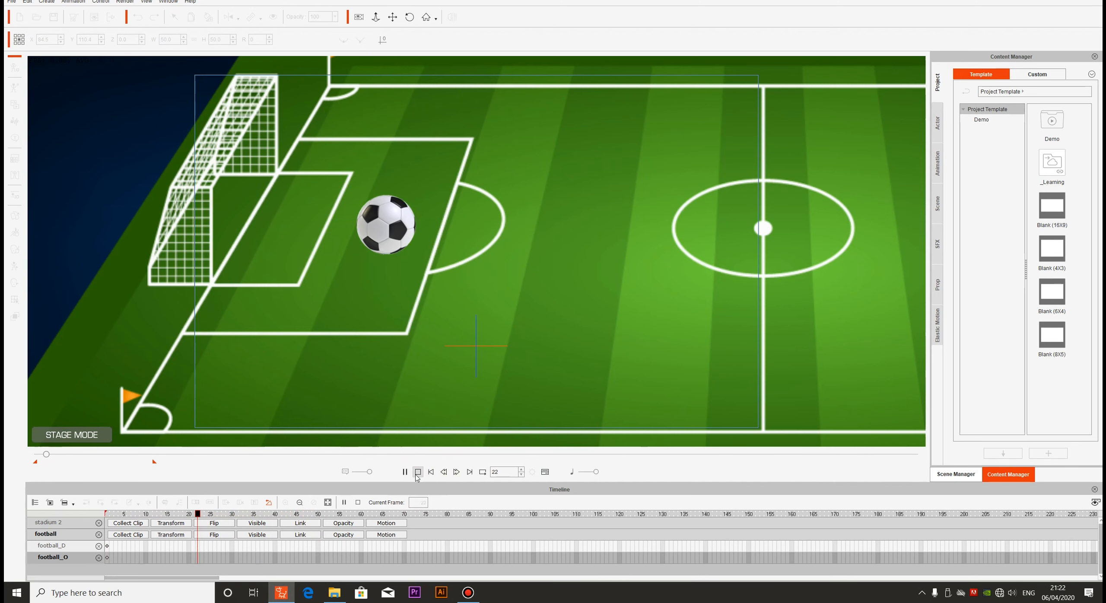
{"action": "left_click", "coordinate": [414, 474]}
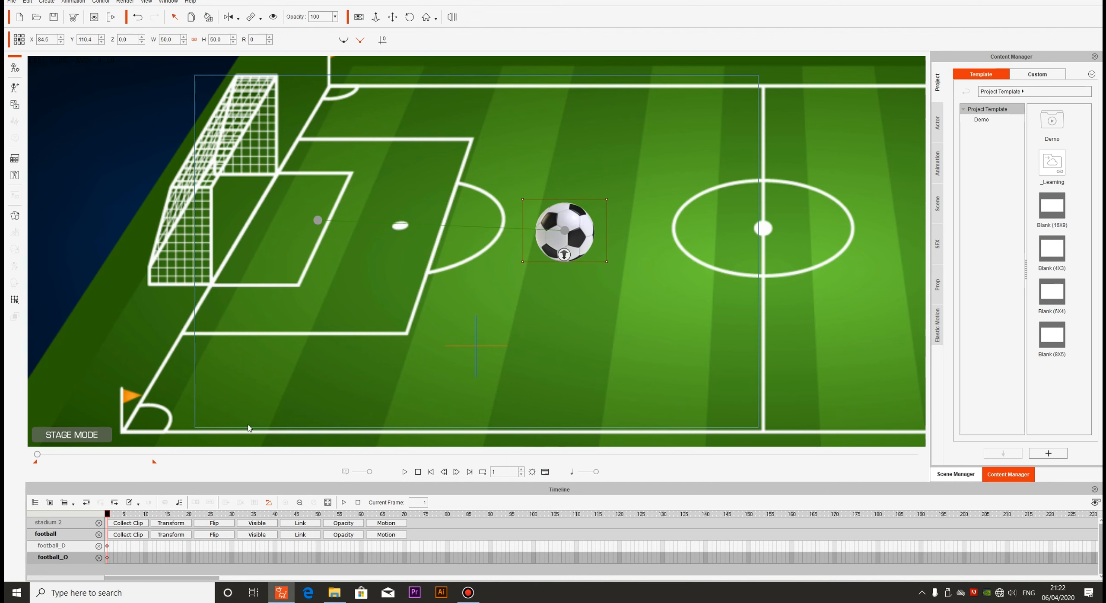
Limit the timeline to the selected object's tracks, select the stadium and show its Transform track
{"action": "left_click", "coordinate": [50, 503]}
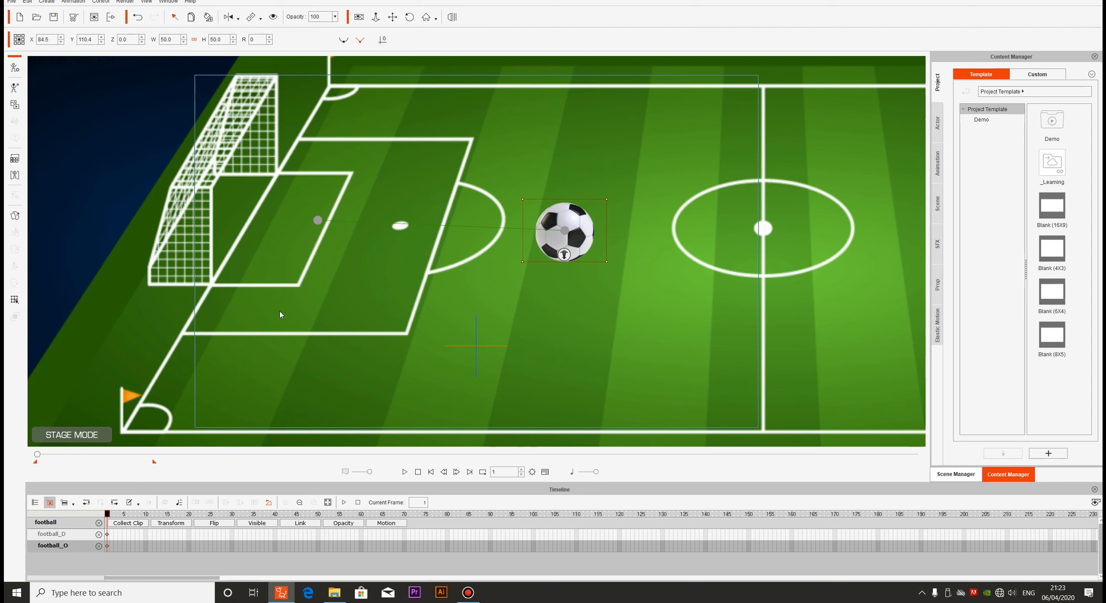
{"action": "left_click", "coordinate": [108, 318]}
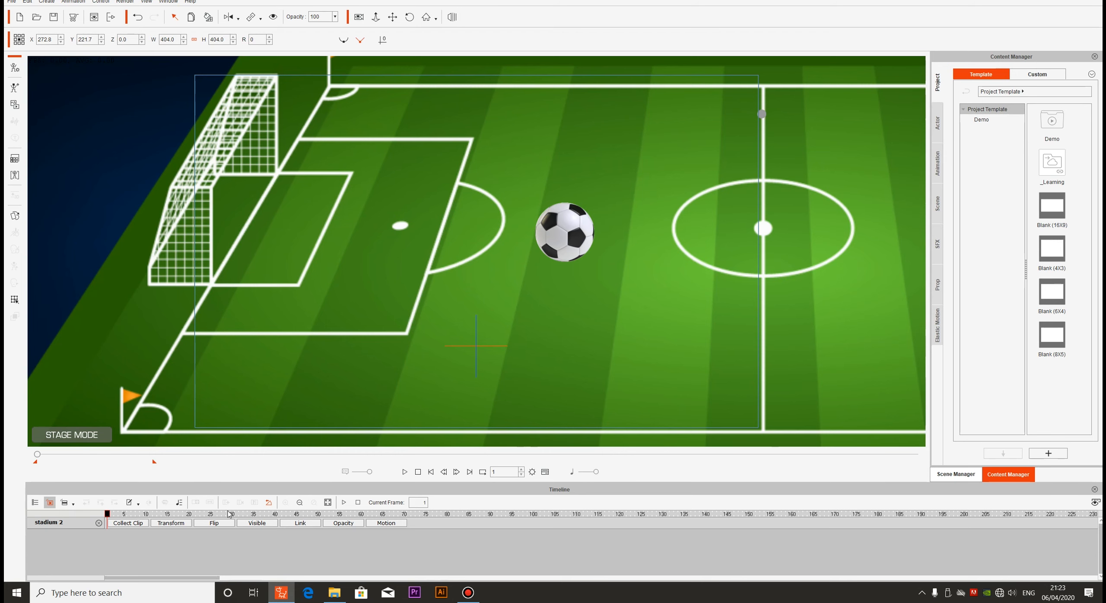
{"action": "left_click", "coordinate": [356, 273]}
{"action": "left_click", "coordinate": [334, 592]}
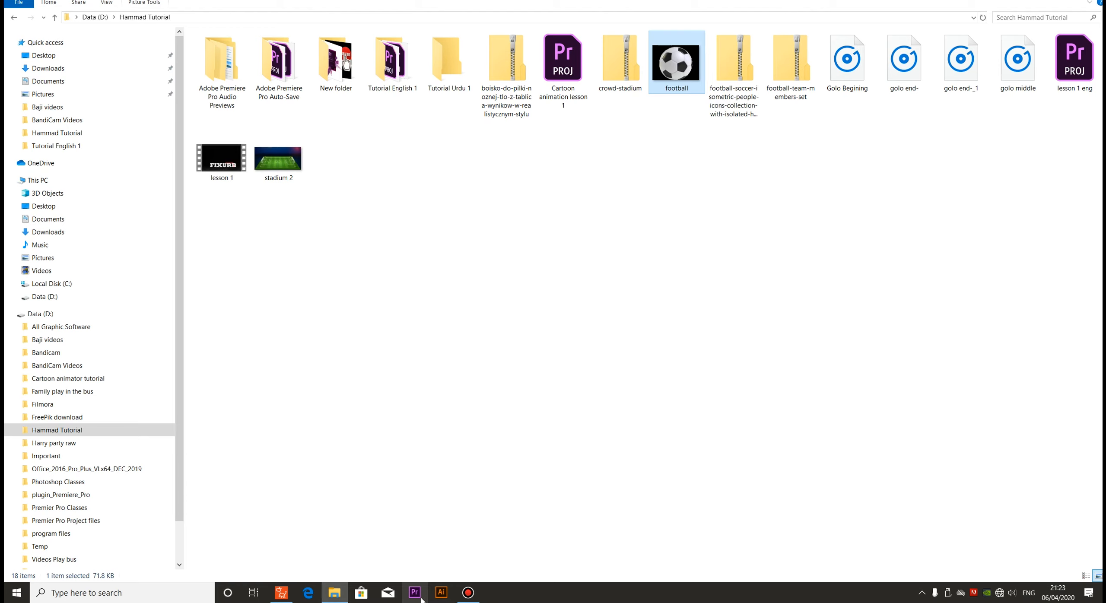
{"action": "left_click", "coordinate": [281, 592]}
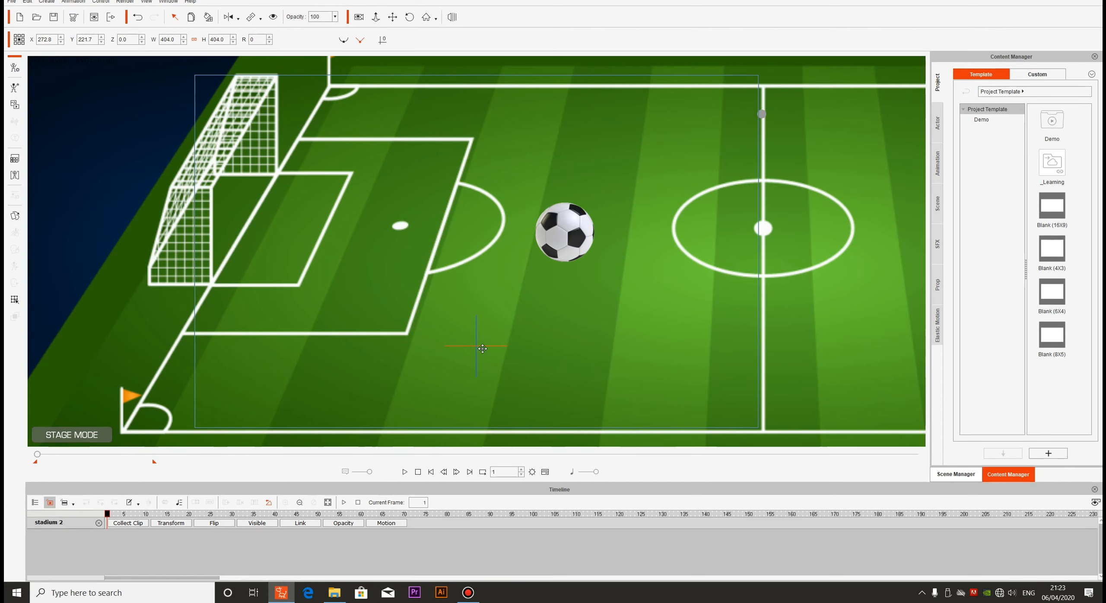
{"action": "left_click", "coordinate": [172, 524]}
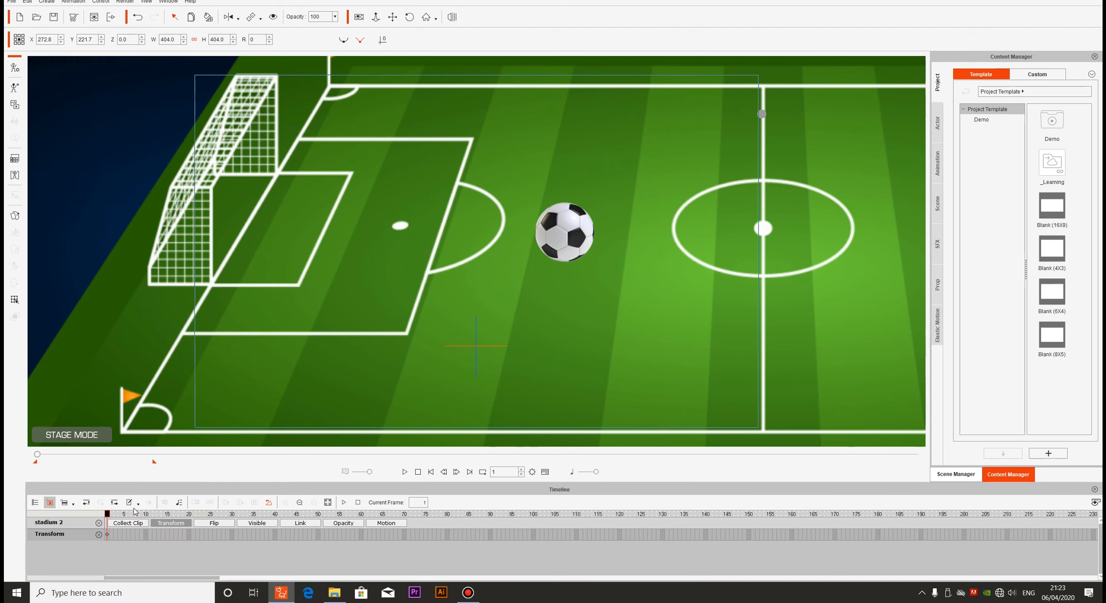
Go to frame 30, select the football and show its Transform track in the timeline
{"action": "left_click_drag", "start_coordinate": [110, 517], "coordinate": [233, 512]}
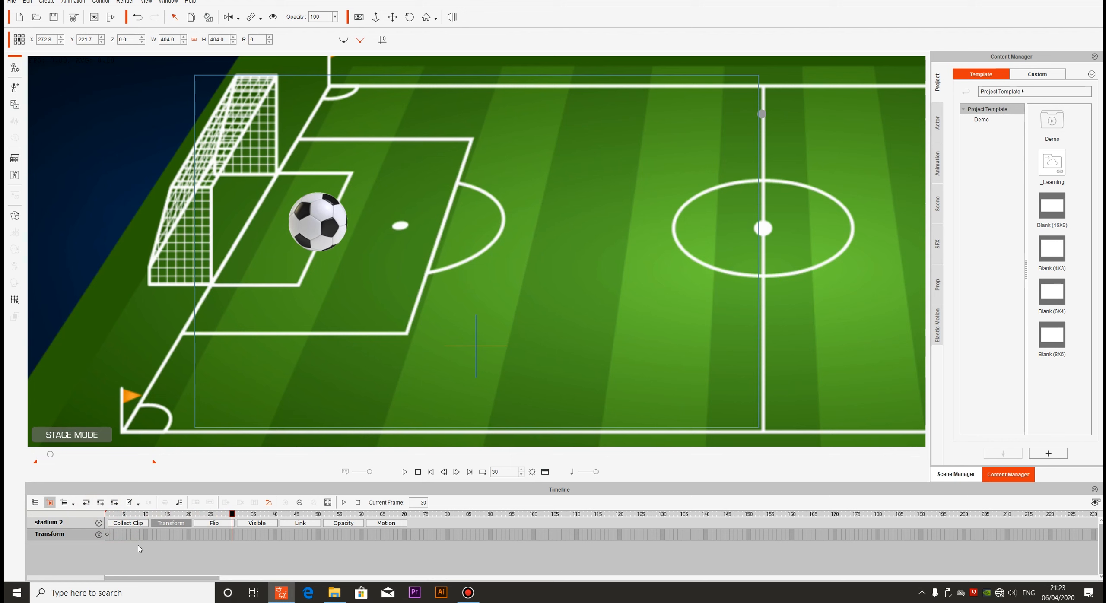
{"action": "left_click", "coordinate": [313, 237]}
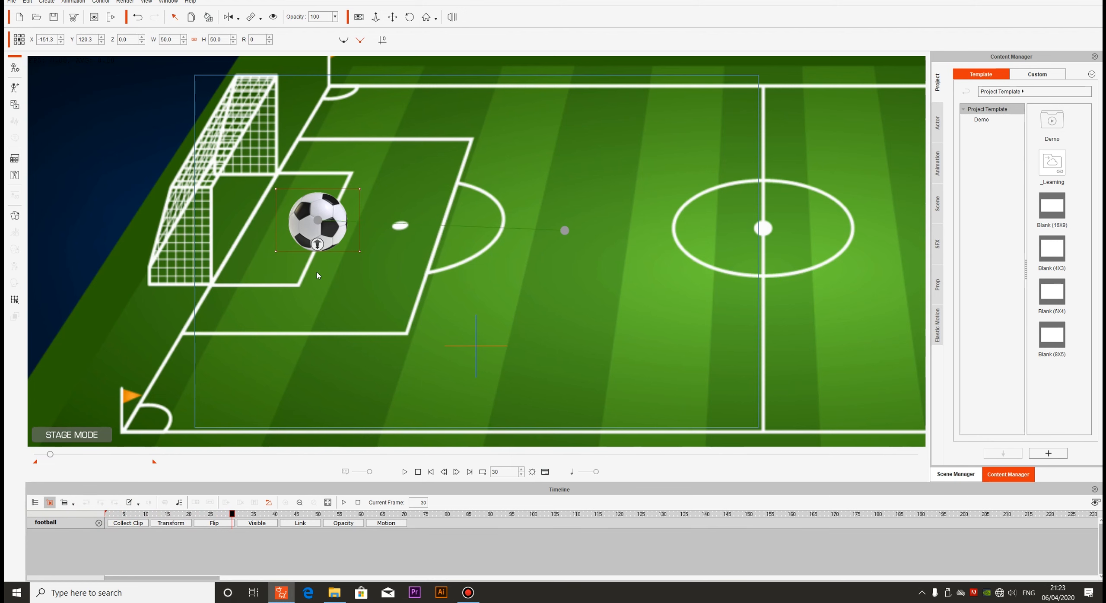
{"action": "left_click", "coordinate": [175, 523]}
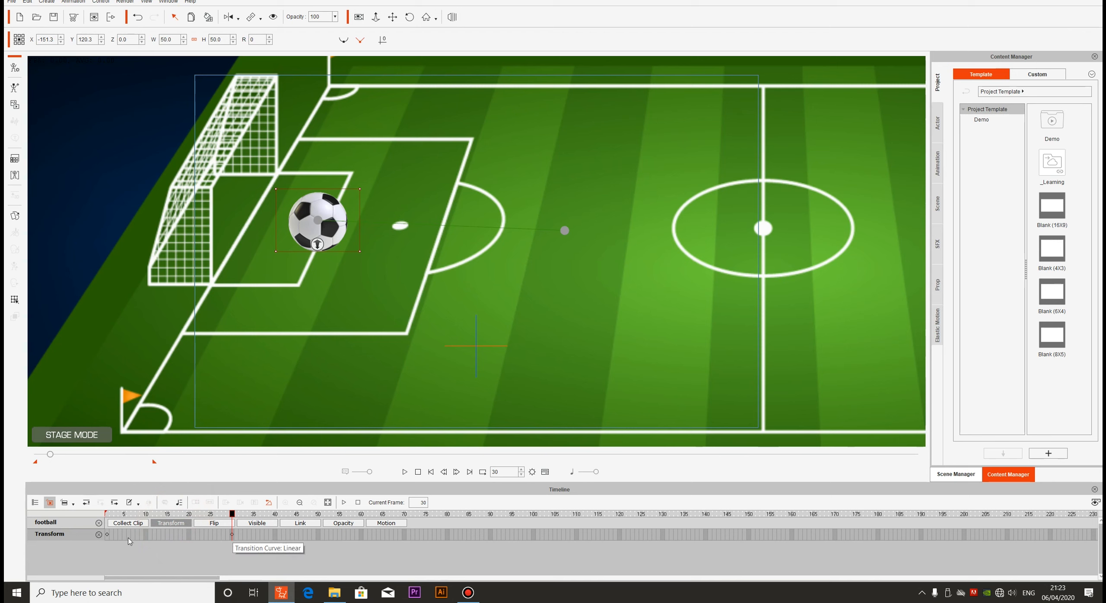
Inspect the football's Transform keyframes at frames 1 and 30 and scrub the movement between them
{"action": "left_click", "coordinate": [108, 539]}
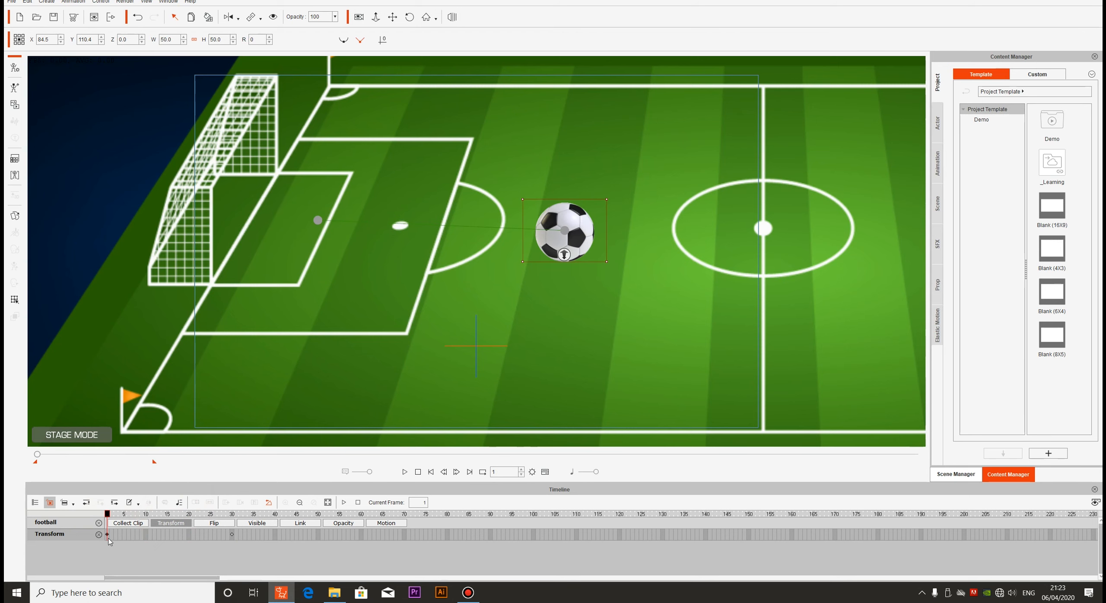
{"action": "left_click", "coordinate": [232, 535]}
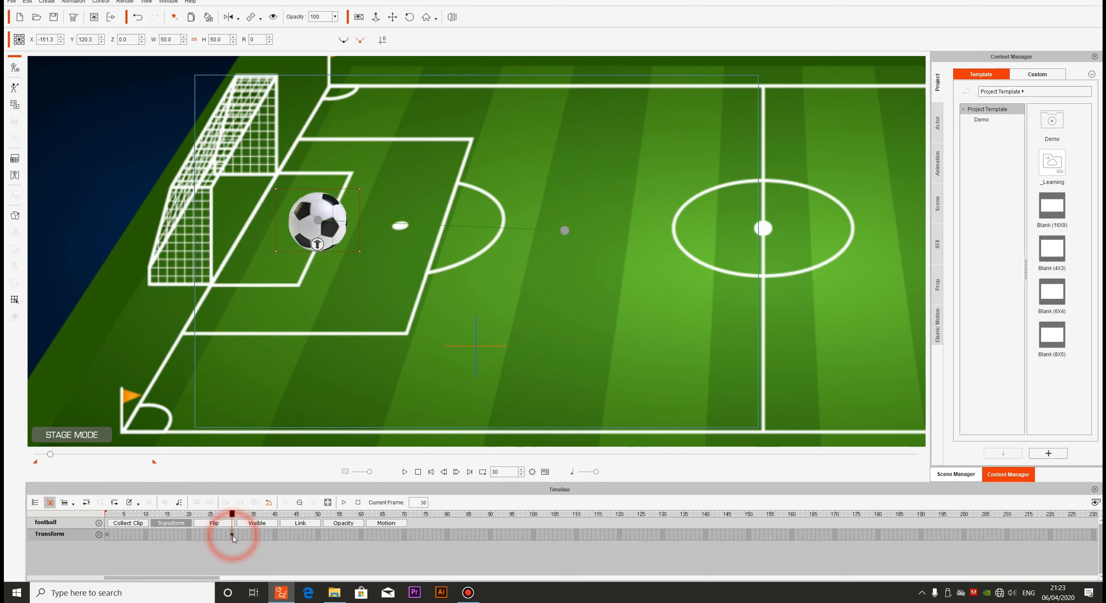
{"action": "left_click", "coordinate": [108, 535]}
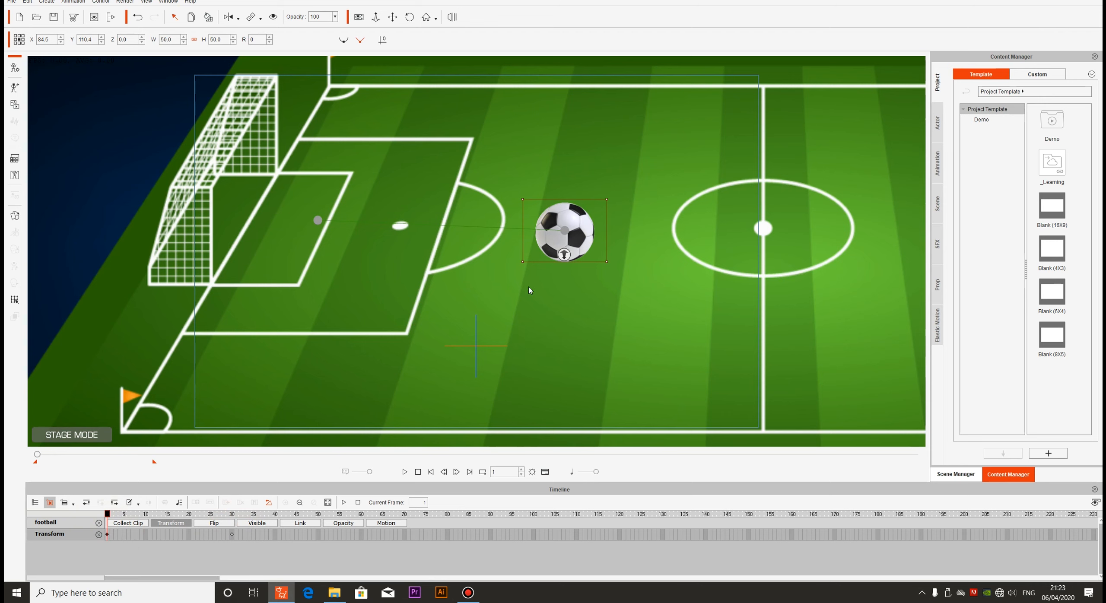
{"action": "left_click_drag", "start_coordinate": [108, 517], "coordinate": [234, 512]}
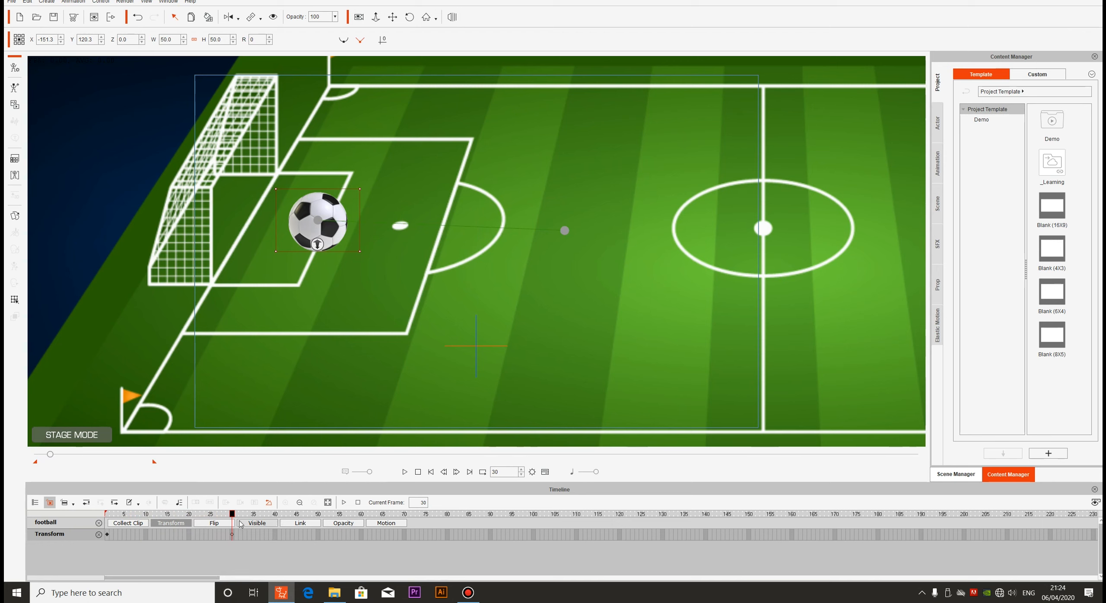
Go to frame 50 and move the football to about X 85.4, Y 219.0
{"action": "left_click_drag", "start_coordinate": [232, 515], "coordinate": [319, 512]}
{"action": "left_click_drag", "start_coordinate": [323, 212], "coordinate": [570, 109]}
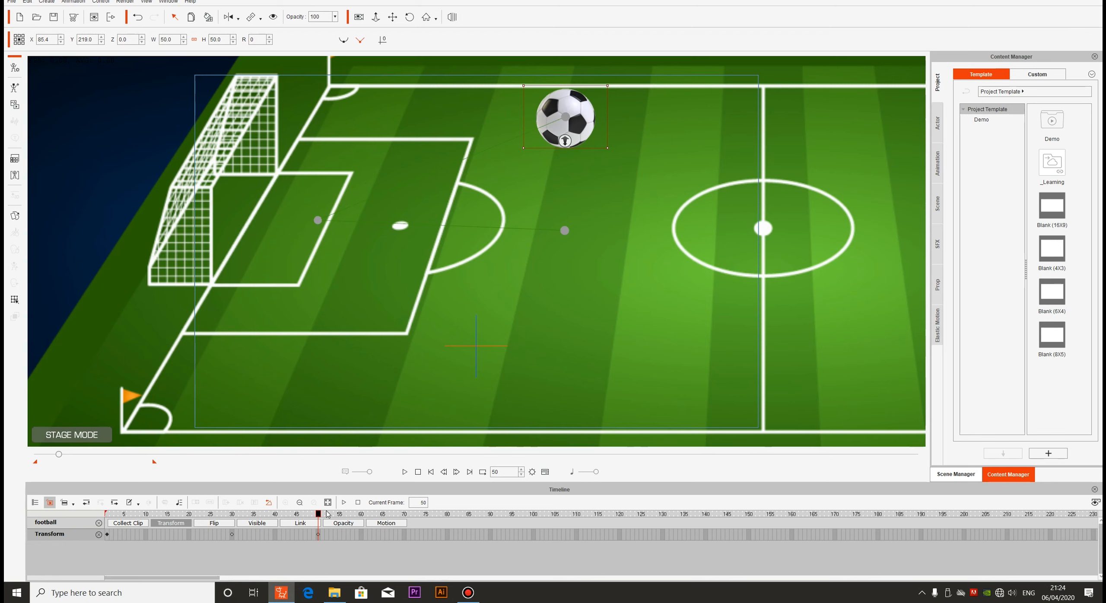
Review the football's keyframes at frames 1, 30 and 50, and play the movement from the first frame
{"action": "left_click_drag", "start_coordinate": [321, 514], "coordinate": [106, 514]}
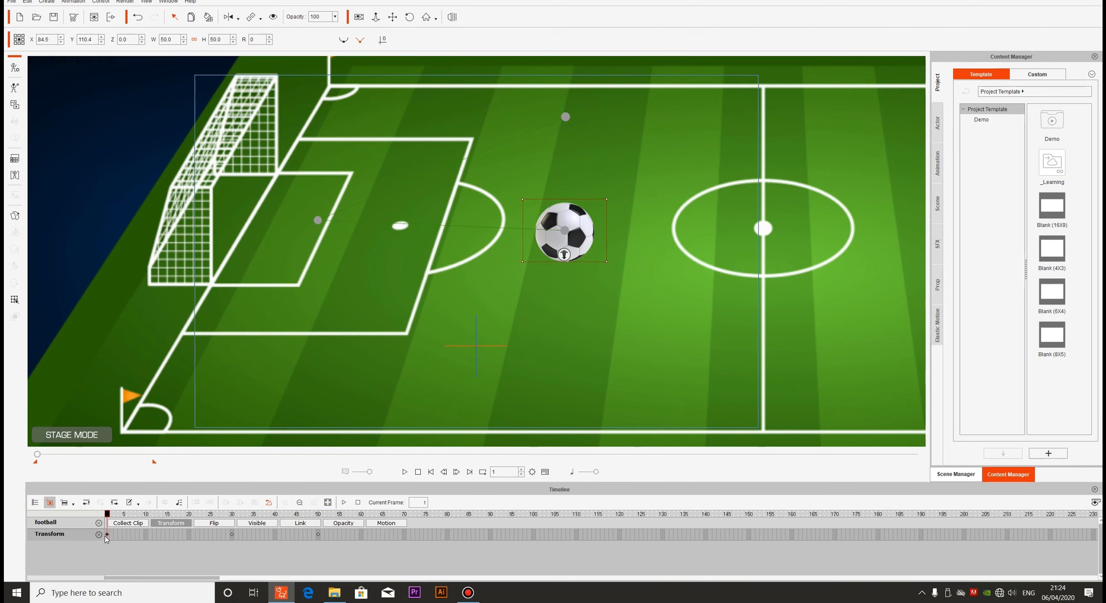
{"action": "left_click_drag", "start_coordinate": [108, 539], "coordinate": [234, 537]}
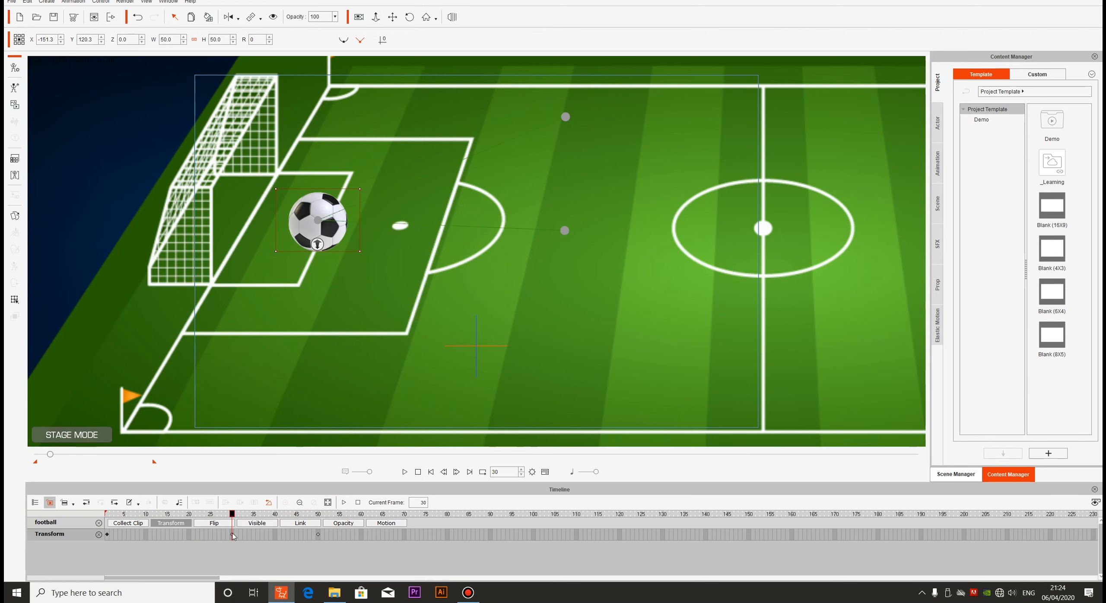
{"action": "left_click_drag", "start_coordinate": [233, 537], "coordinate": [319, 541]}
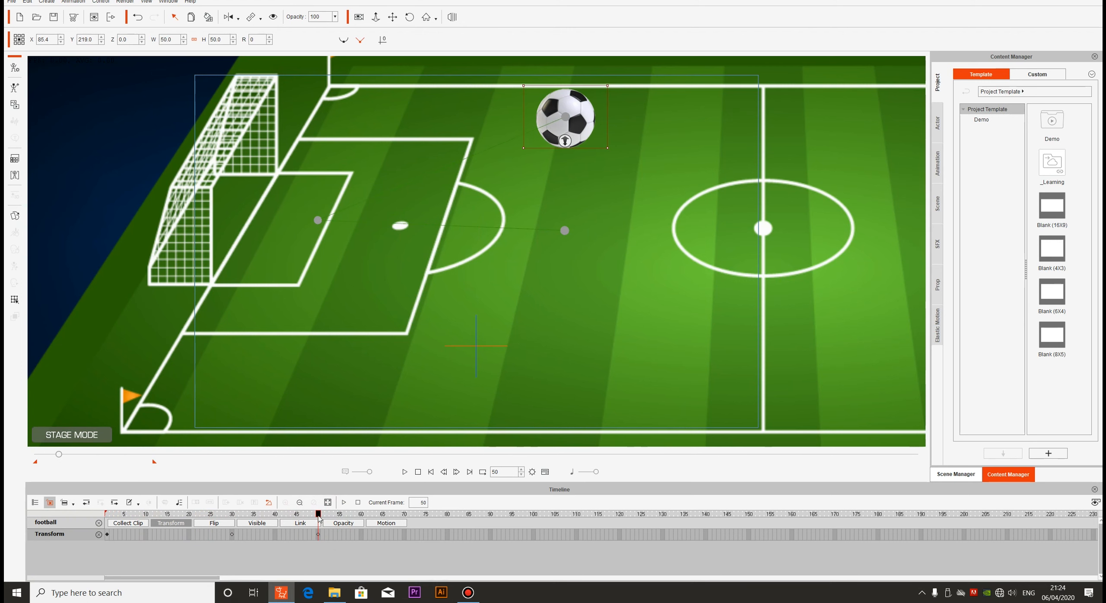
{"action": "left_click", "coordinate": [431, 471]}
{"action": "left_click", "coordinate": [405, 472]}
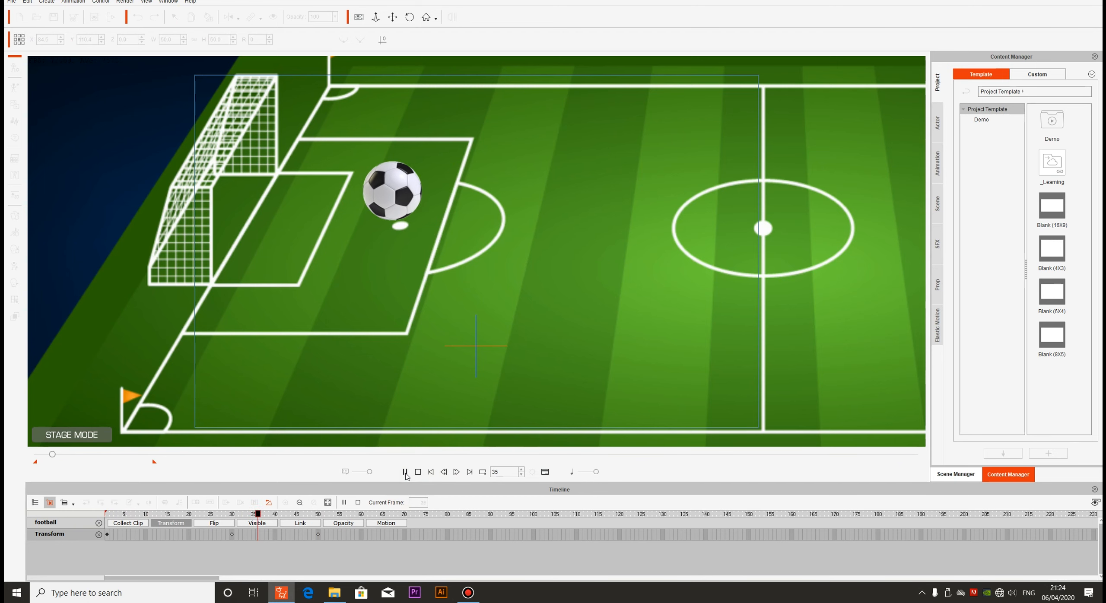
{"action": "left_click", "coordinate": [418, 472]}
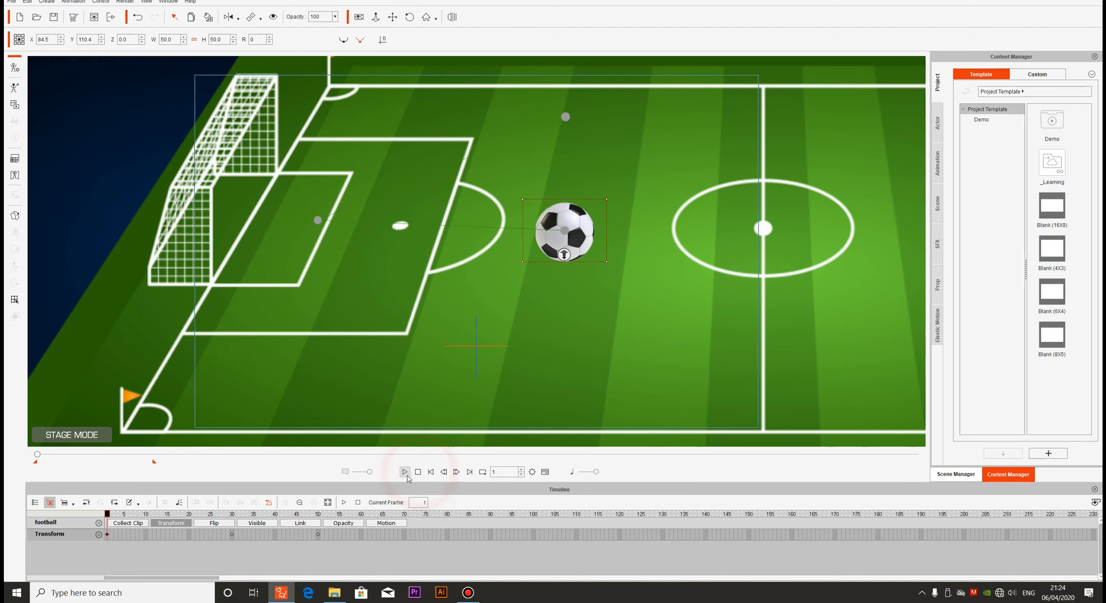
Remove the football's object animation and place the ball near the goal at about X -155.8, Y 105.0, Z 97.2, with a width of about 23.2
{"action": "right_click", "coordinate": [581, 236]}
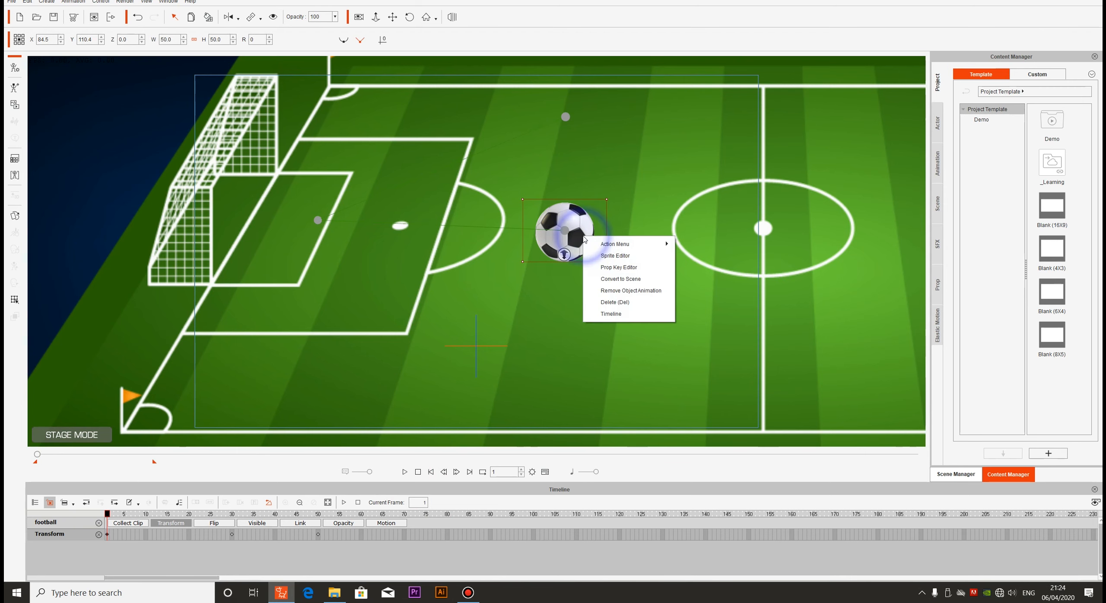
{"action": "left_click", "coordinate": [603, 292]}
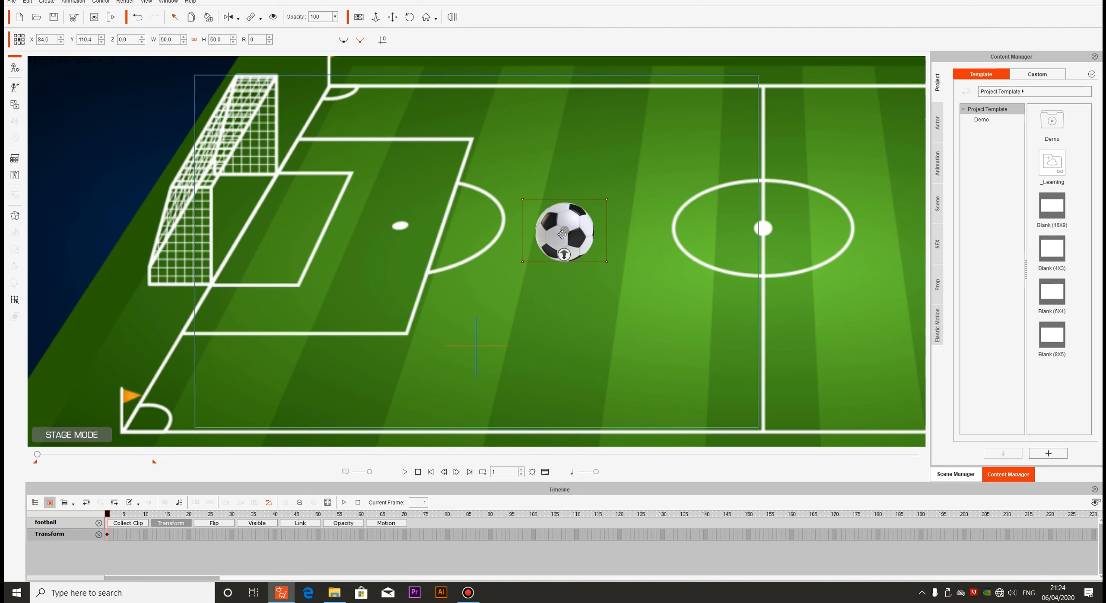
{"action": "left_click_drag", "start_coordinate": [562, 234], "coordinate": [347, 258]}
{"action": "left_click_drag", "start_coordinate": [391, 223], "coordinate": [318, 243]}
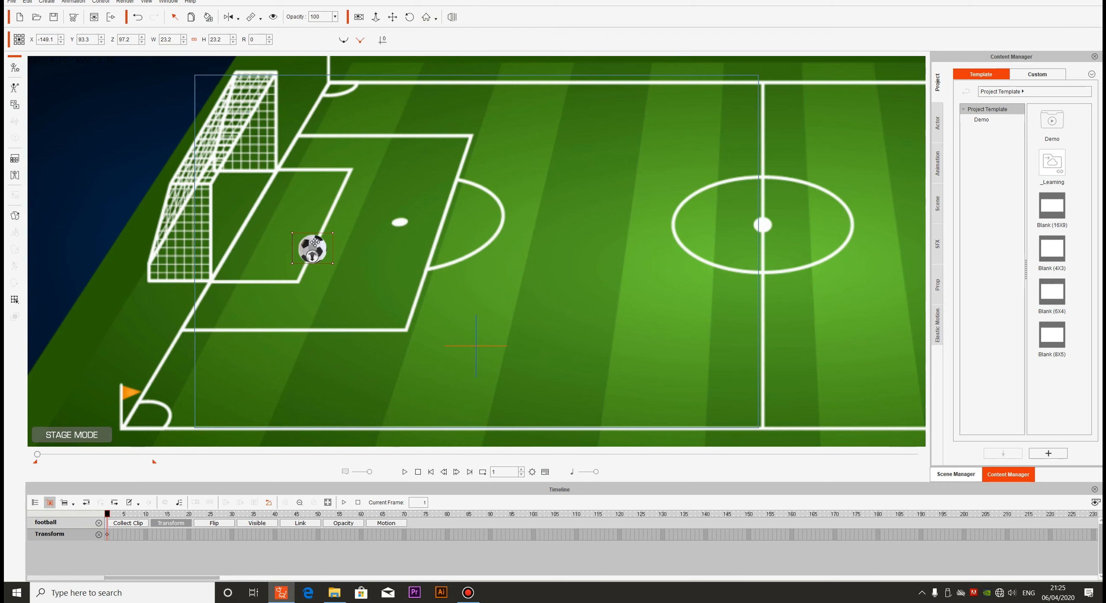
{"action": "mouse_move", "coordinate": [315, 243]}
{"action": "left_mouse_down"}
{"action": "mouse_move", "coordinate": [504, 82]}
{"action": "mouse_move", "coordinate": [312, 224]}
{"action": "left_mouse_up"}
Keyframe the football at about X 38.9, Y 242.0 at frame 30 and just outside the centre circle, on its near goal side, at frame 60
{"action": "left_click_drag", "start_coordinate": [109, 513], "coordinate": [232, 513]}
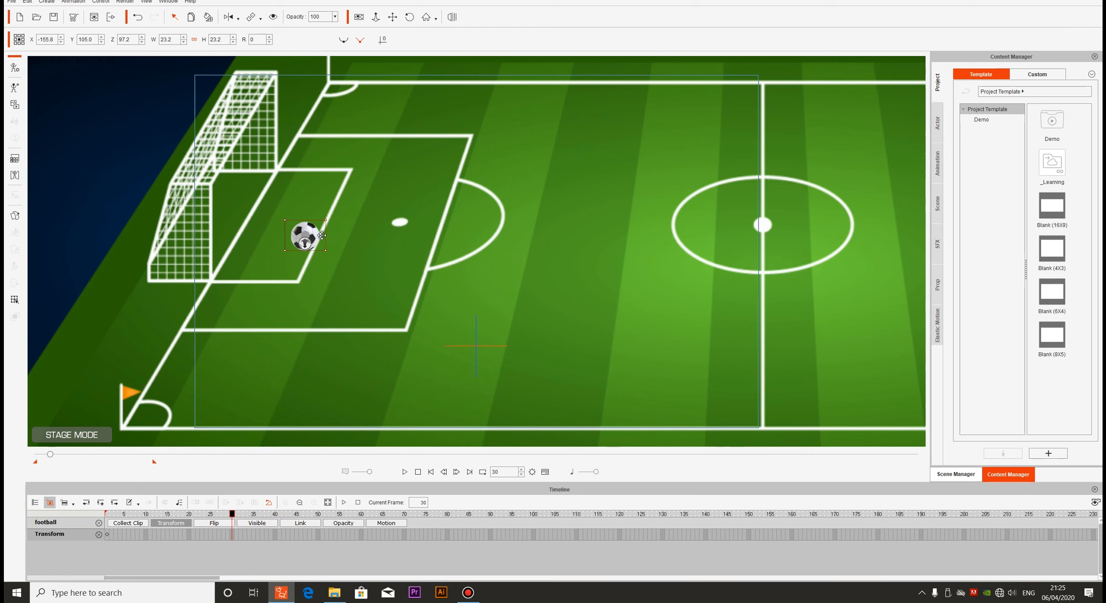
{"action": "left_click_drag", "start_coordinate": [311, 224], "coordinate": [527, 74]}
{"action": "left_click_drag", "start_coordinate": [232, 513], "coordinate": [361, 510]}
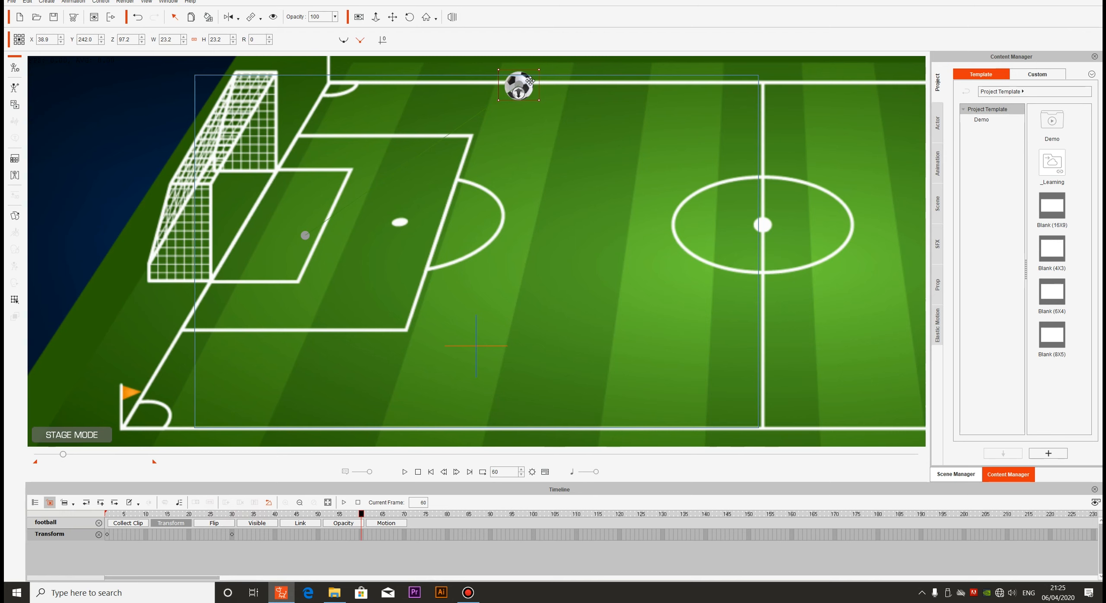
{"action": "left_click_drag", "start_coordinate": [532, 82], "coordinate": [710, 300]}
Play the football's new movement from the first frame and stop the playback
{"action": "left_click", "coordinate": [404, 472]}
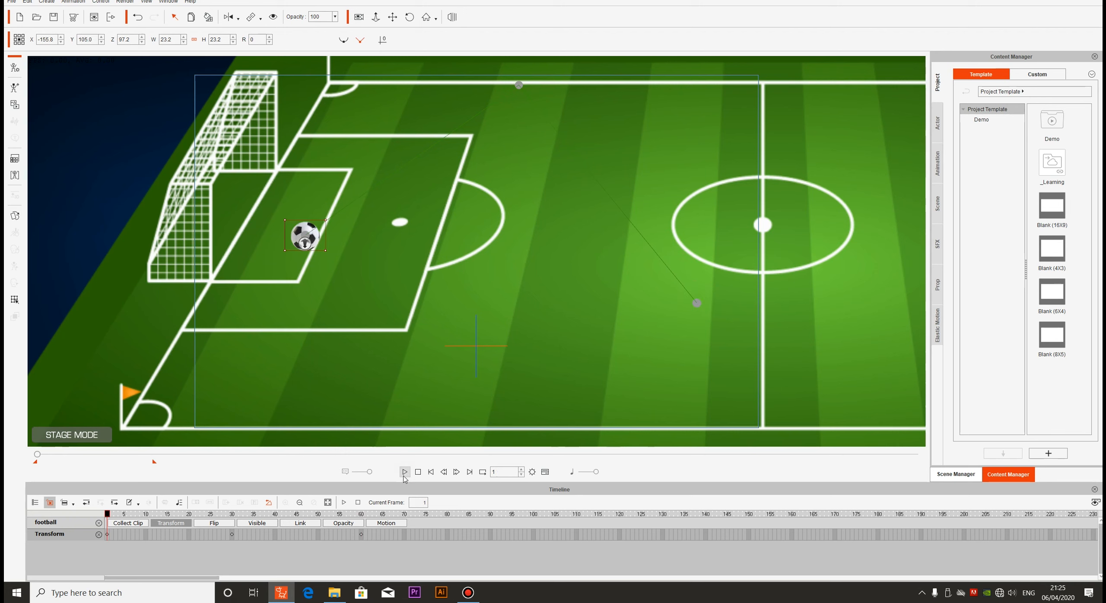
{"action": "left_click", "coordinate": [403, 475]}
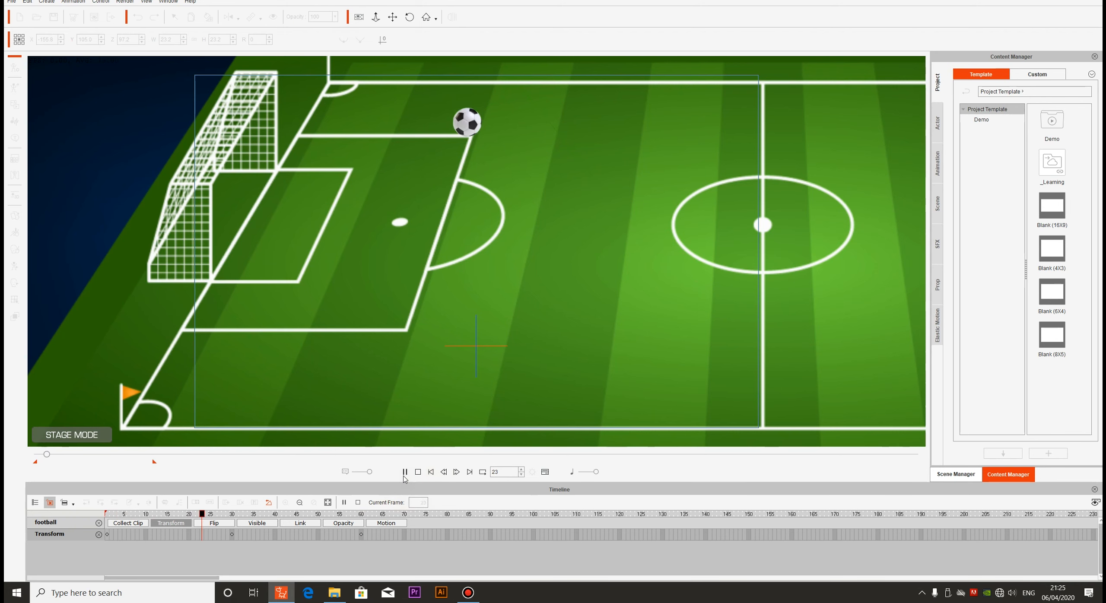
{"action": "left_click", "coordinate": [418, 474]}
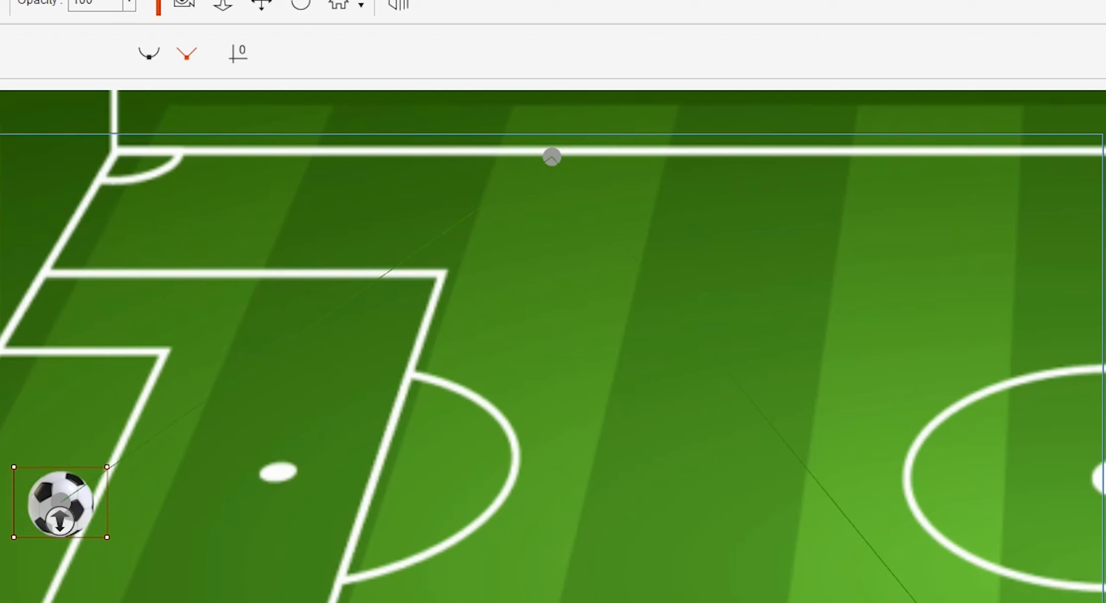
{"action": "key", "text": "space"}
{"action": "key", "text": "space"}
Change the football's motion path to Curve and play the curved movement
{"action": "left_click", "coordinate": [146, 59]}
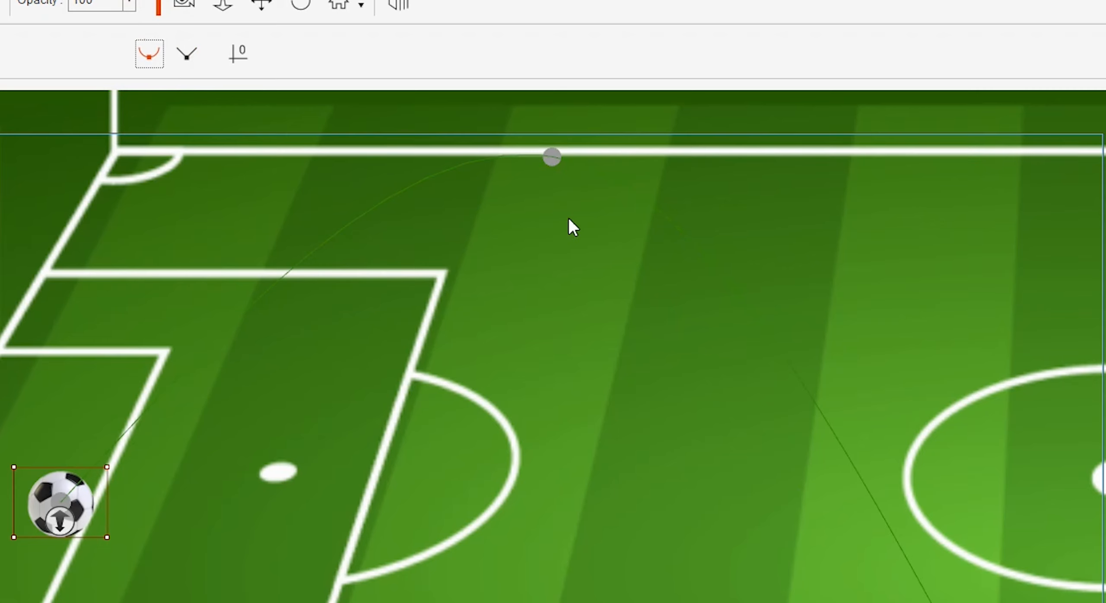
{"action": "left_click", "coordinate": [404, 471]}
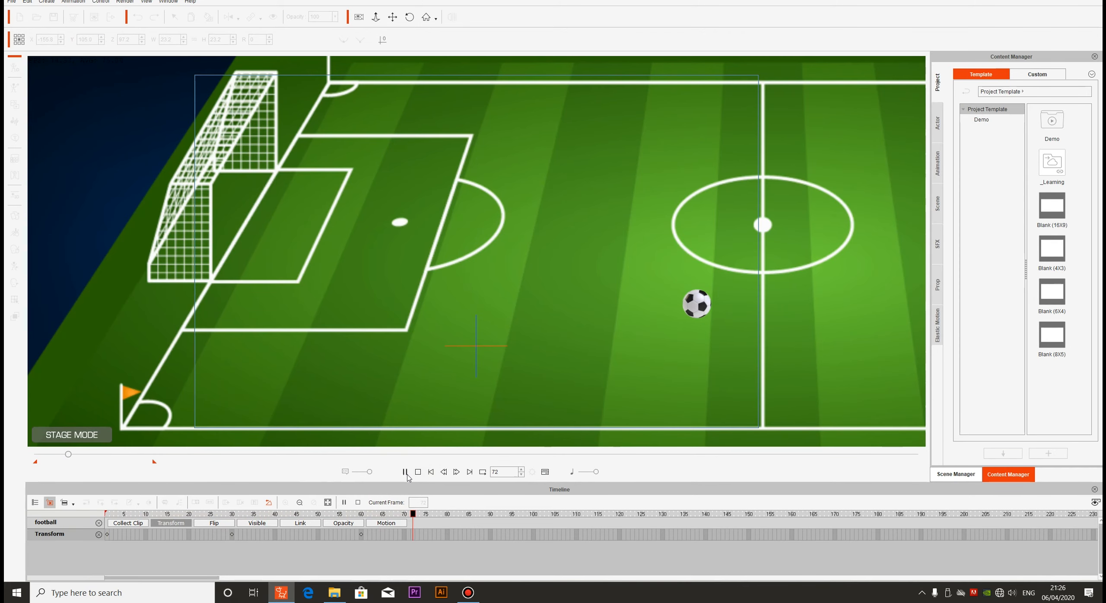
{"action": "left_click", "coordinate": [418, 472]}
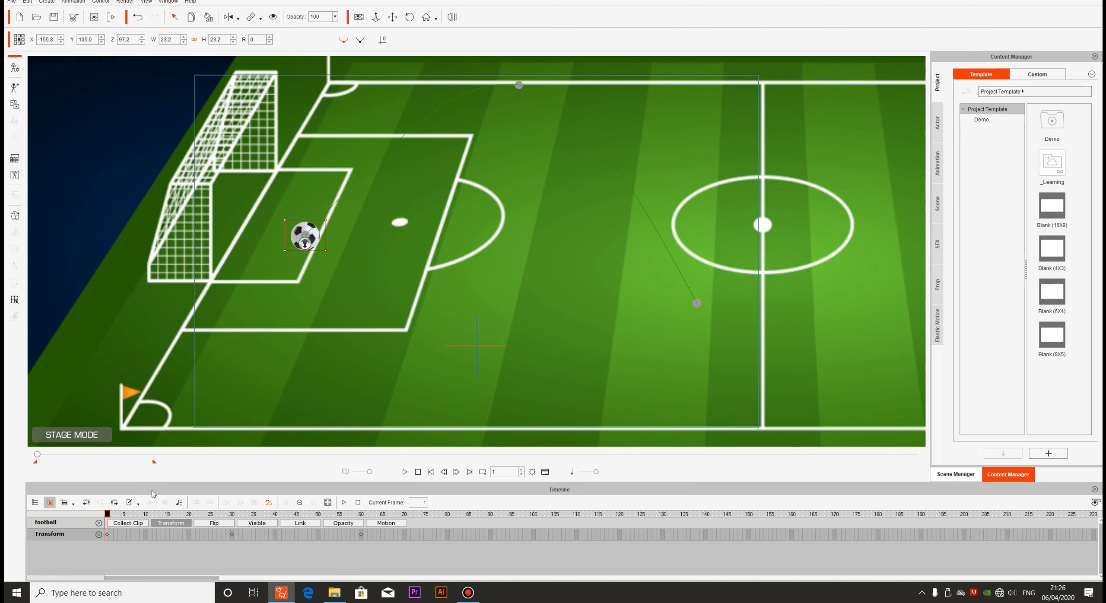
Hide the football at frame 20 and make it visible again at frame 30
{"action": "left_click", "coordinate": [107, 514]}
{"action": "left_click_drag", "start_coordinate": [107, 514], "coordinate": [189, 513]}
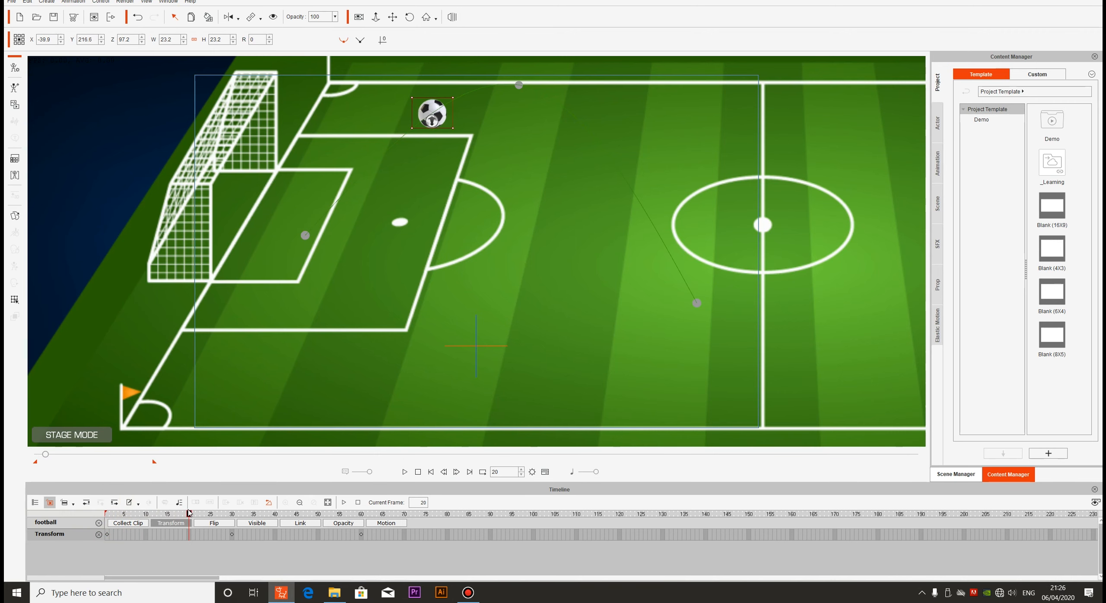
{"action": "left_click", "coordinate": [273, 17]}
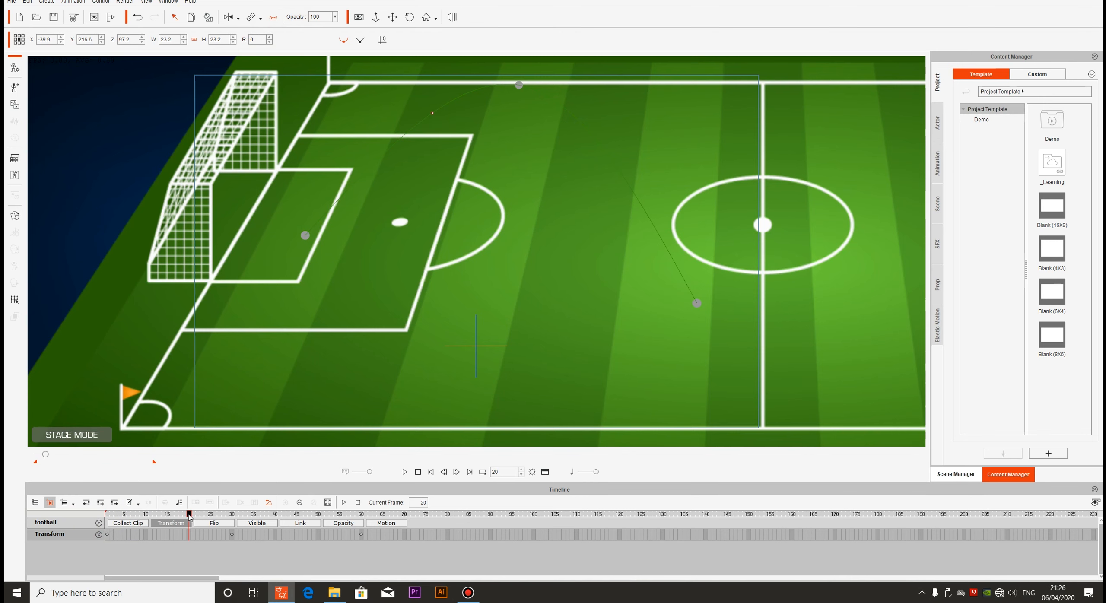
{"action": "left_click_drag", "start_coordinate": [188, 514], "coordinate": [233, 516]}
{"action": "left_click", "coordinate": [273, 17]}
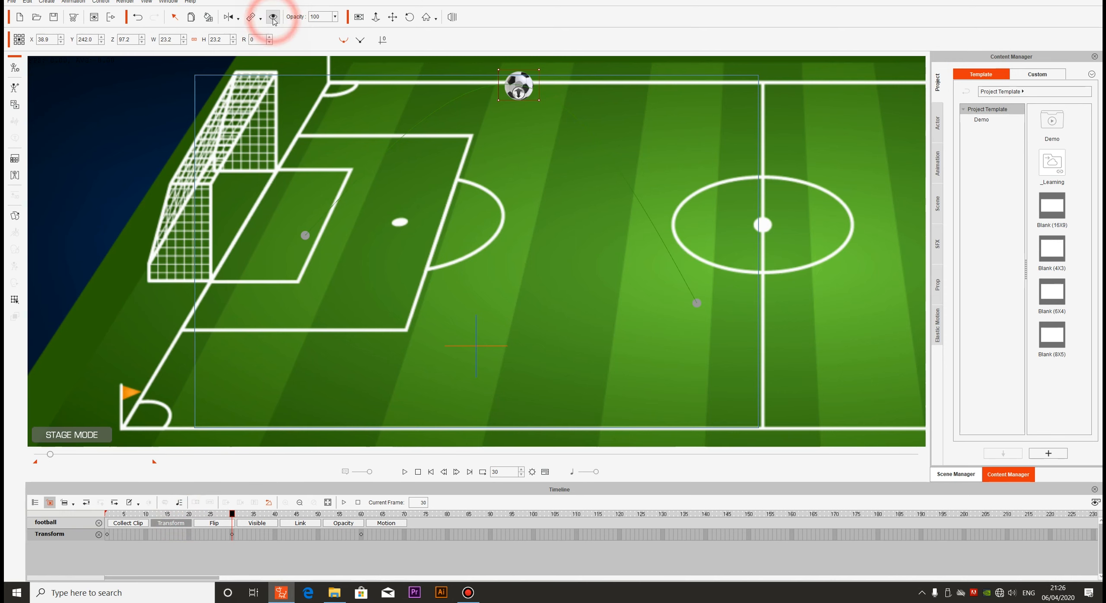
Toggle the football's visibility off and on at frame 50, and return to the first frame
{"action": "left_click_drag", "start_coordinate": [232, 516], "coordinate": [318, 515]}
{"action": "left_click", "coordinate": [273, 17]}
{"action": "left_click", "coordinate": [273, 17]}
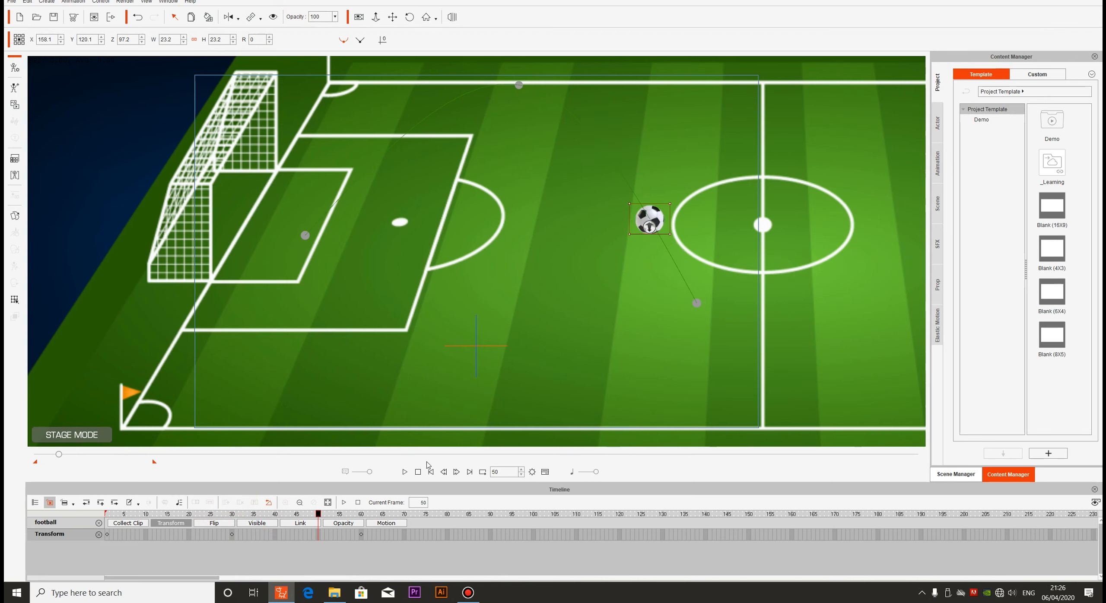
{"action": "left_click", "coordinate": [316, 514]}
{"action": "left_click_drag", "start_coordinate": [316, 514], "coordinate": [107, 515]}
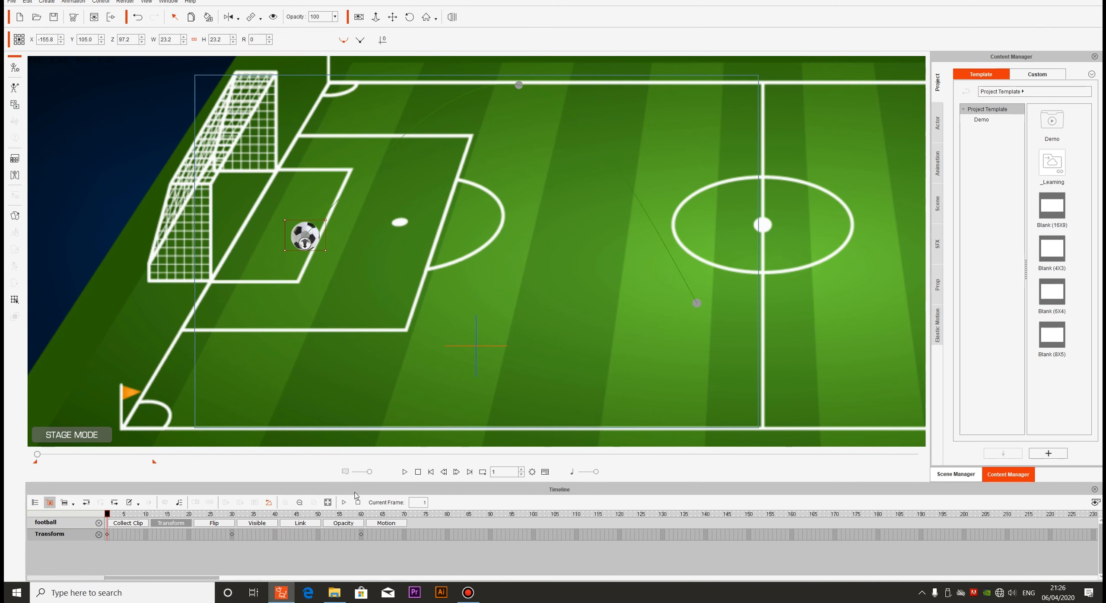
Play the football's animation, stop the playback and return to the first frame
{"action": "left_click", "coordinate": [404, 472]}
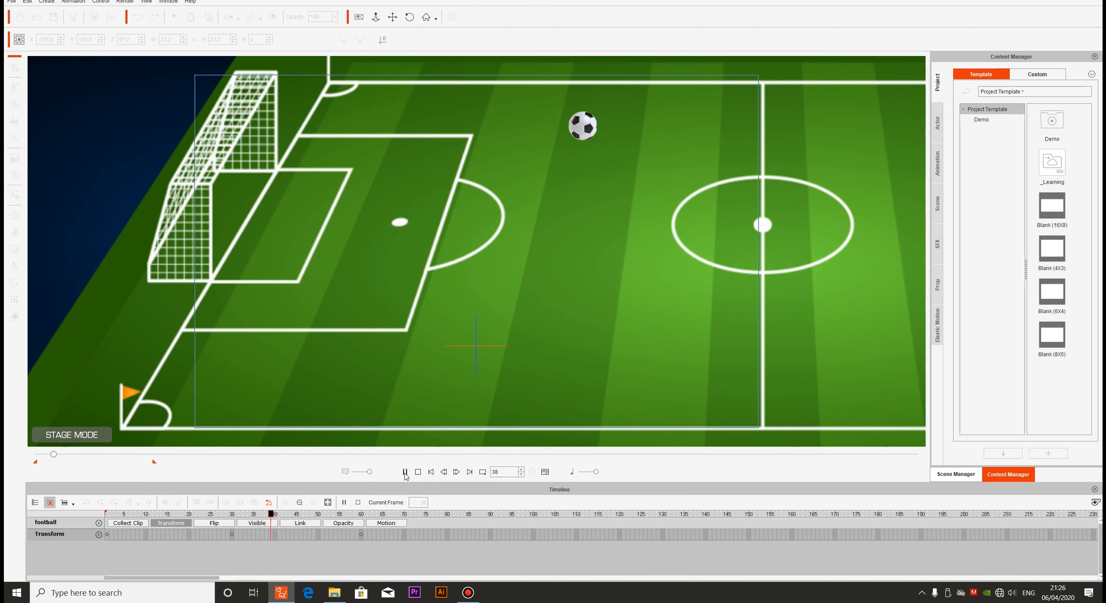
{"action": "left_click", "coordinate": [418, 473]}
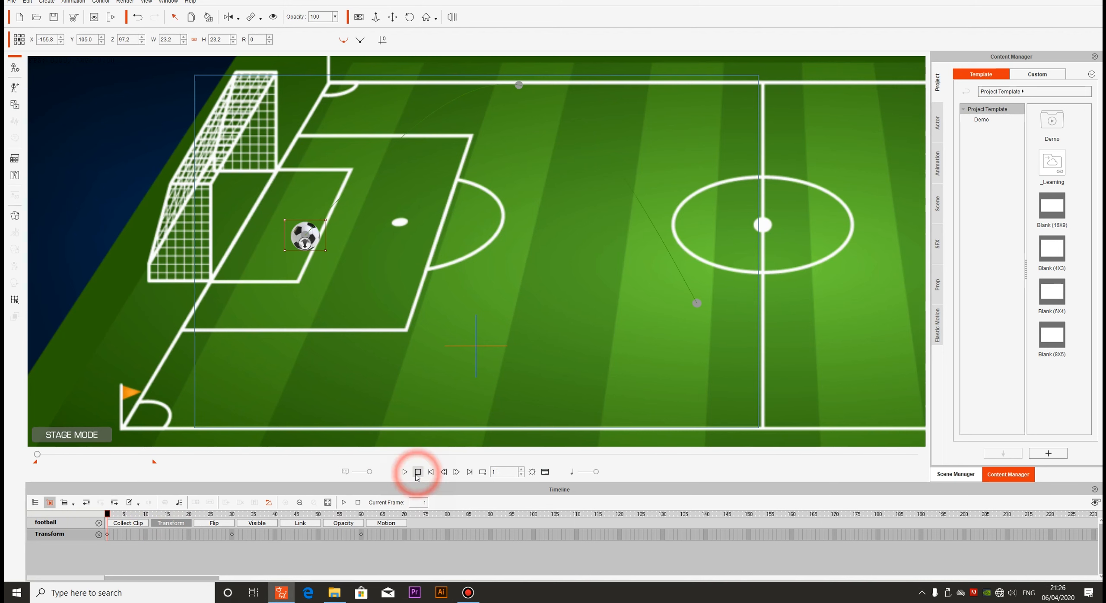
{"action": "left_click", "coordinate": [108, 516]}
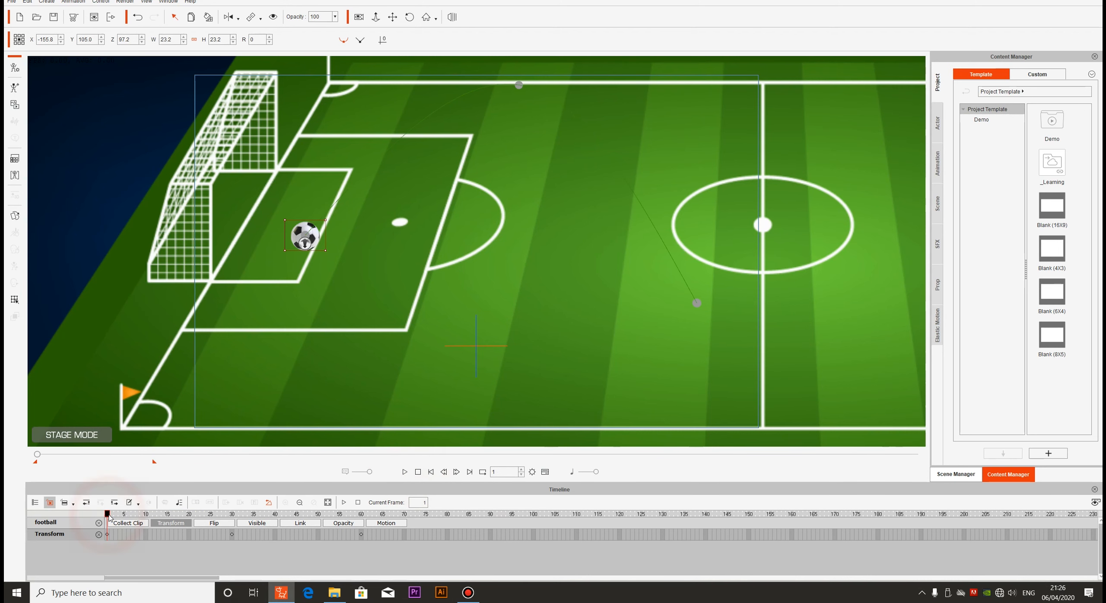
{"action": "left_click_drag", "start_coordinate": [109, 517], "coordinate": [108, 566]}
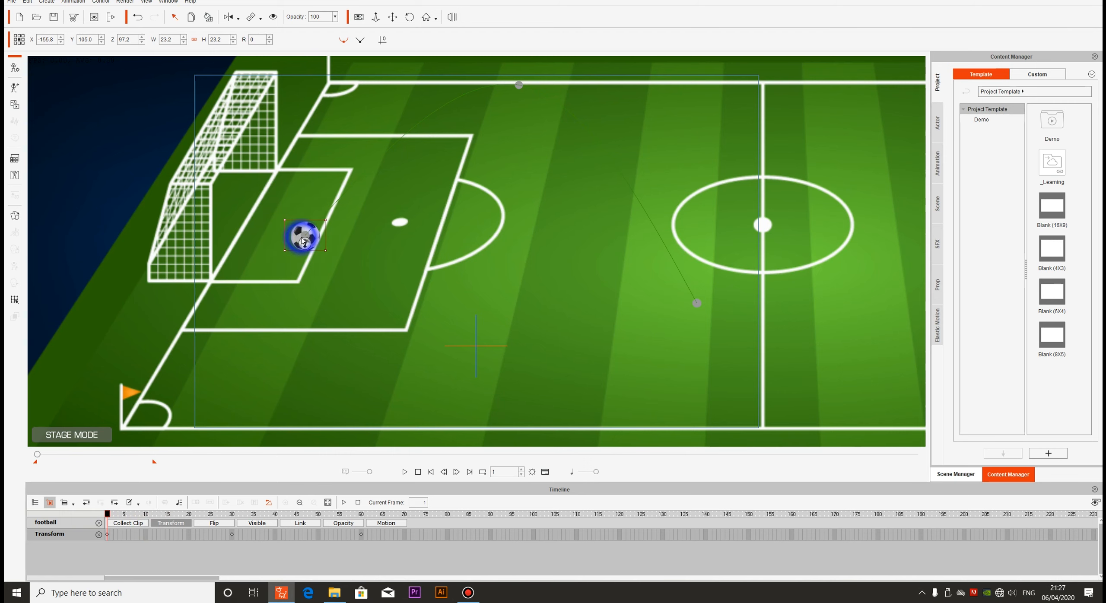
Remove the football's existing animation and, at frame 30, move the ball to about X -29.4, Y 221.2
{"action": "right_click", "coordinate": [297, 236]}
{"action": "left_click", "coordinate": [321, 291]}
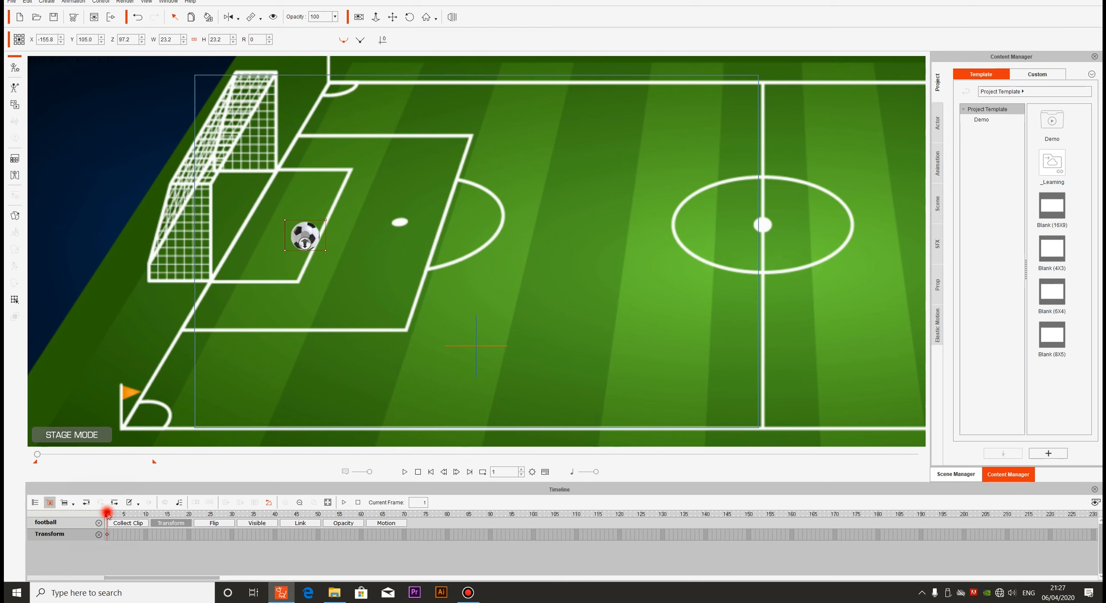
{"action": "left_click_drag", "start_coordinate": [108, 514], "coordinate": [232, 514]}
{"action": "left_click_drag", "start_coordinate": [311, 229], "coordinate": [449, 103]}
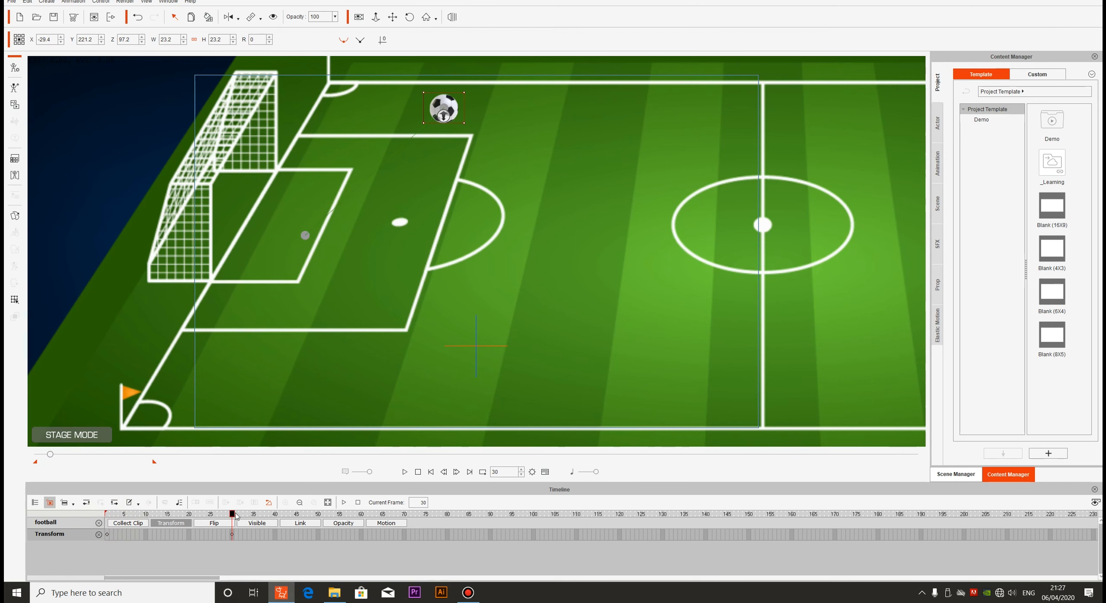
At frame 60, move the football to about X 157.5, Y 59.1, short of the centre circle
{"action": "left_click_drag", "start_coordinate": [231, 514], "coordinate": [365, 507]}
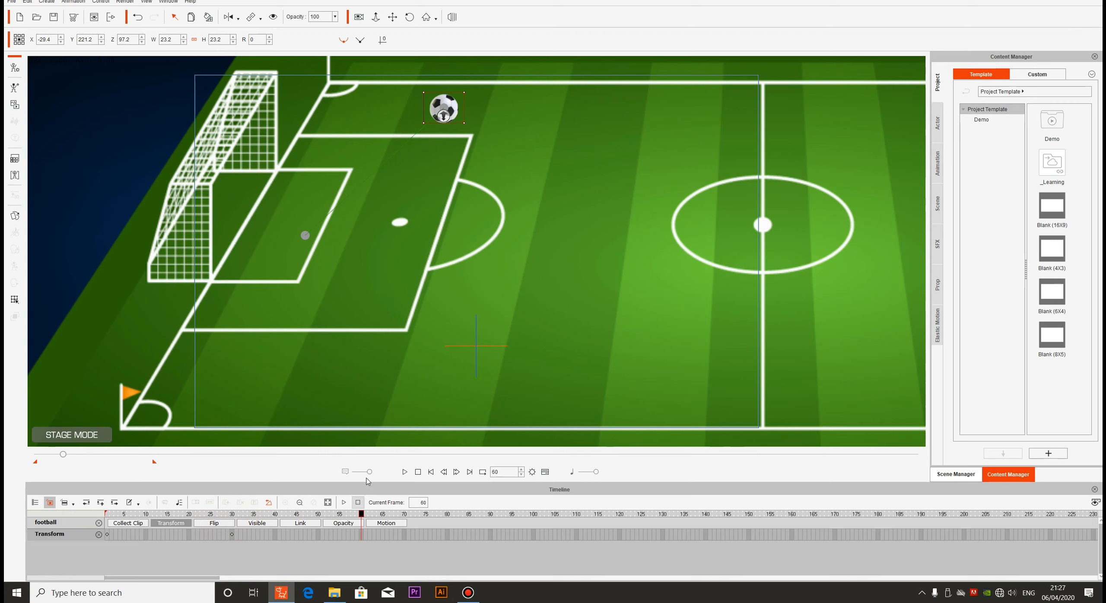
{"action": "left_click_drag", "start_coordinate": [459, 109], "coordinate": [586, 208]}
{"action": "left_click_drag", "start_coordinate": [634, 243], "coordinate": [666, 286]}
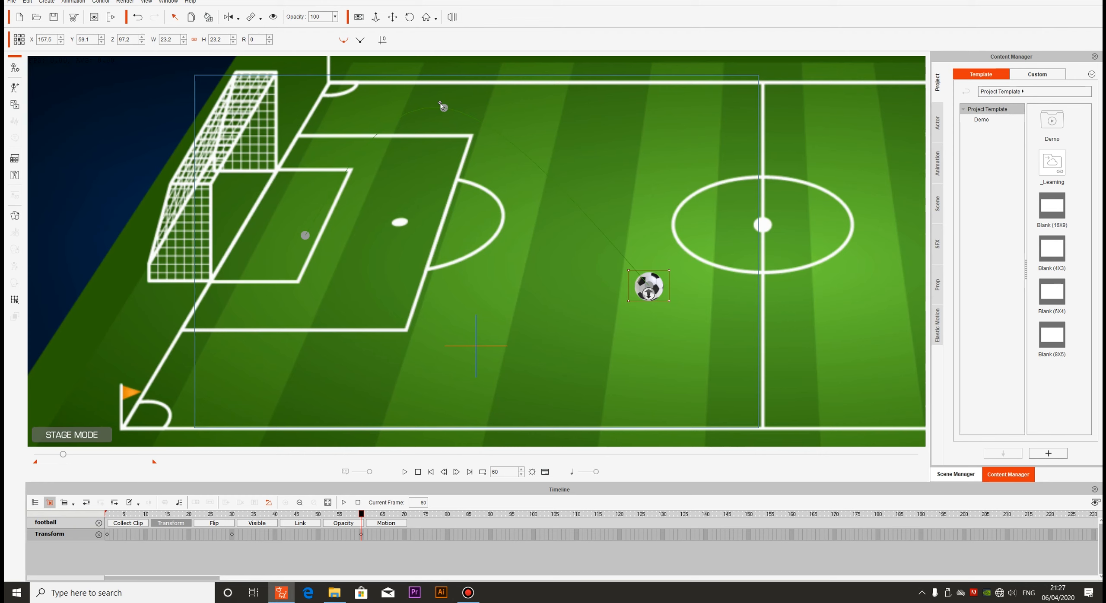
Reshape the football's curved path by moving its frame 30 point to about X 126.1, Y 243.6 on the far touchline
{"action": "left_click_drag", "start_coordinate": [440, 104], "coordinate": [464, 97]}
{"action": "left_click_drag", "start_coordinate": [383, 111], "coordinate": [429, 106]}
{"action": "left_click", "coordinate": [418, 472]}
{"action": "left_click_drag", "start_coordinate": [104, 515], "coordinate": [349, 514]}
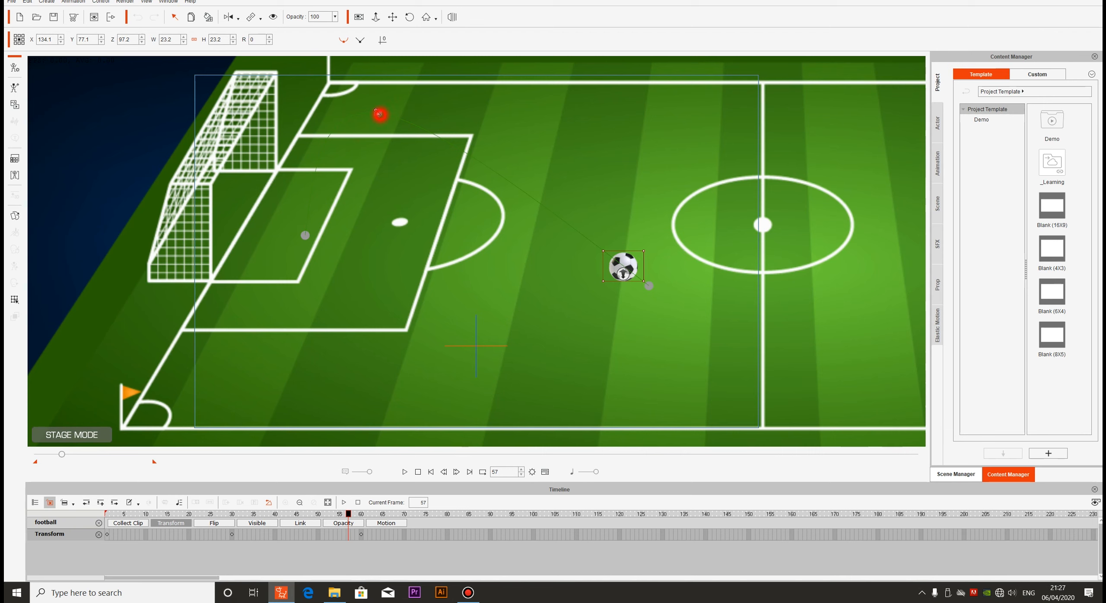
{"action": "left_click_drag", "start_coordinate": [376, 110], "coordinate": [612, 80]}
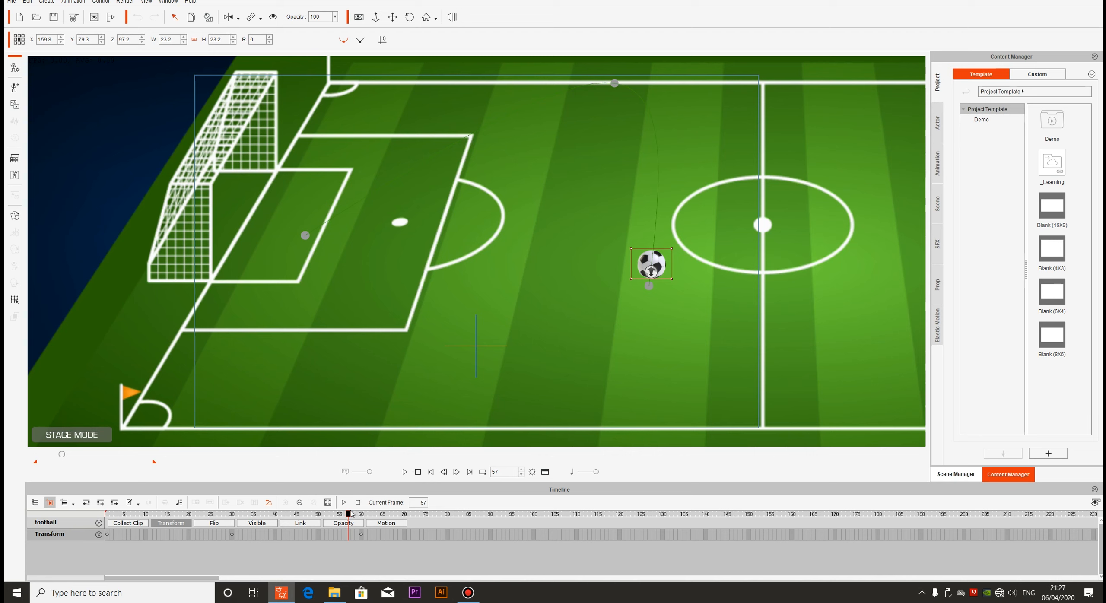
Open the transition curve settings for the football's Transform keyframe at frame 30
{"action": "left_click_drag", "start_coordinate": [351, 514], "coordinate": [100, 552]}
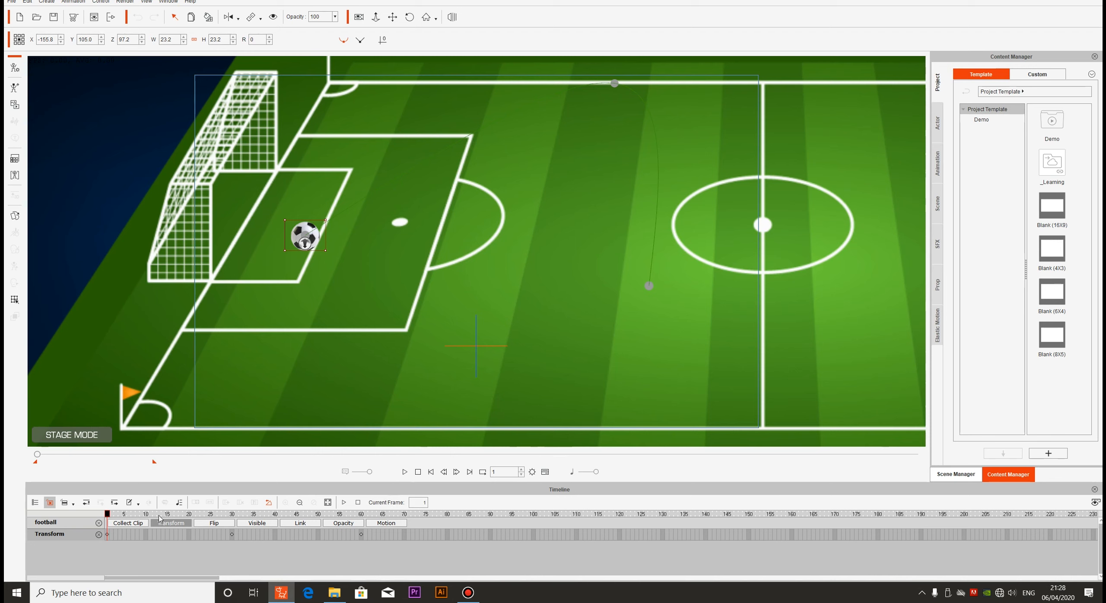
{"action": "left_click_drag", "start_coordinate": [108, 517], "coordinate": [232, 520]}
{"action": "left_click", "coordinate": [232, 535]}
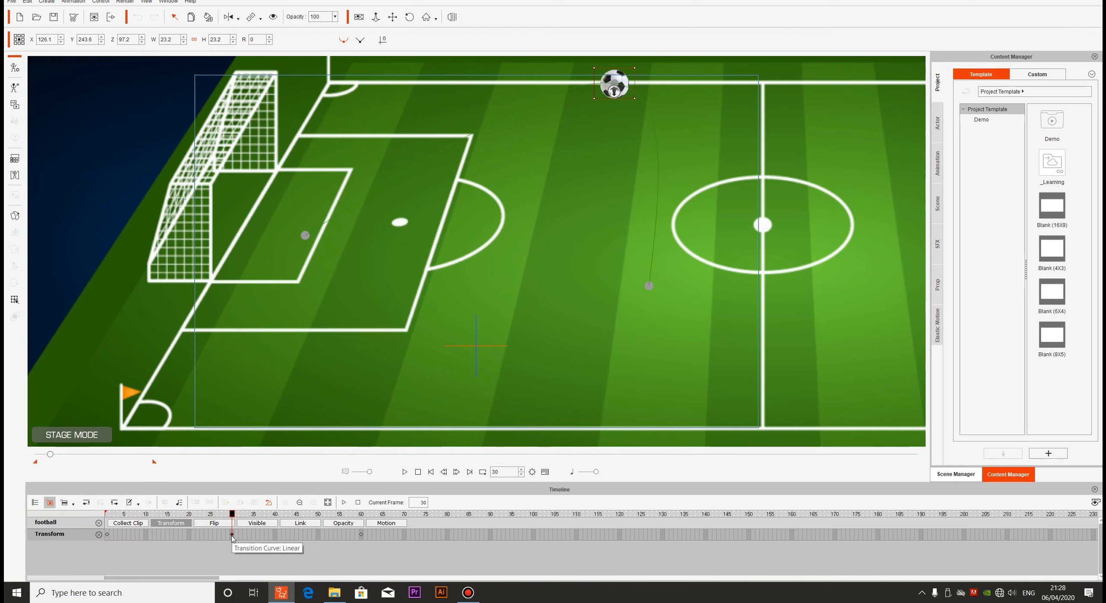
{"action": "left_click", "coordinate": [361, 534]}
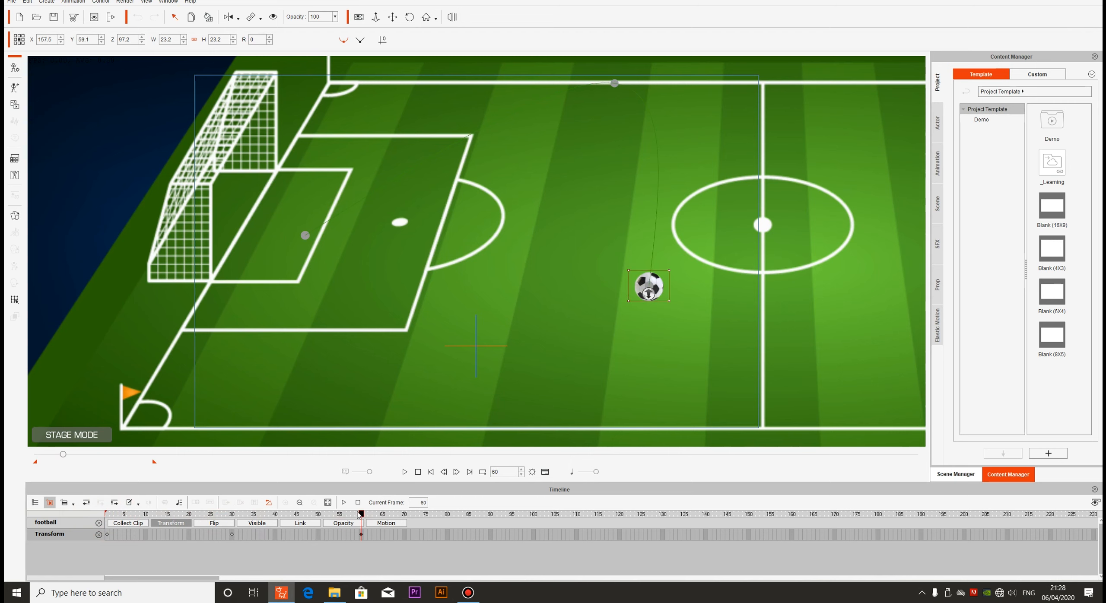
{"action": "left_click_drag", "start_coordinate": [361, 514], "coordinate": [234, 521]}
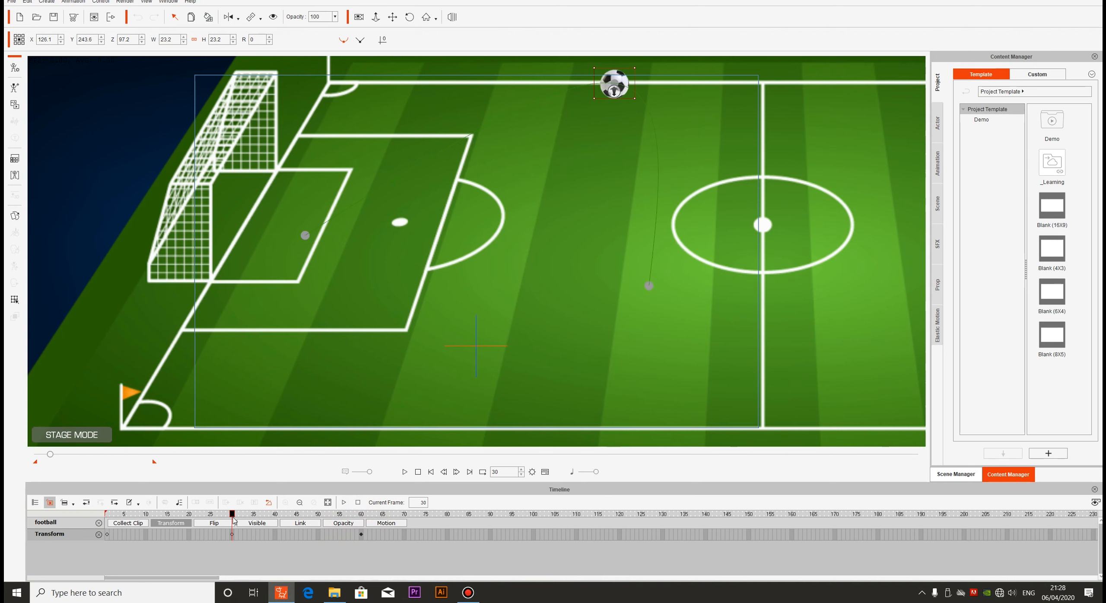
{"action": "left_click", "coordinate": [232, 535]}
{"action": "right_click", "coordinate": [232, 535]}
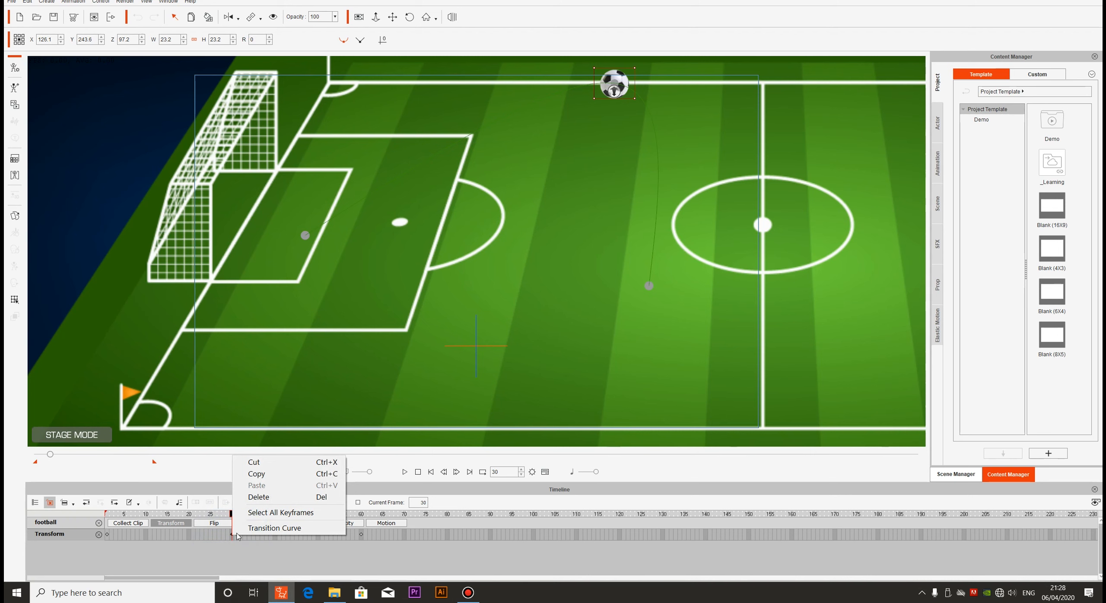
{"action": "left_click", "coordinate": [245, 531]}
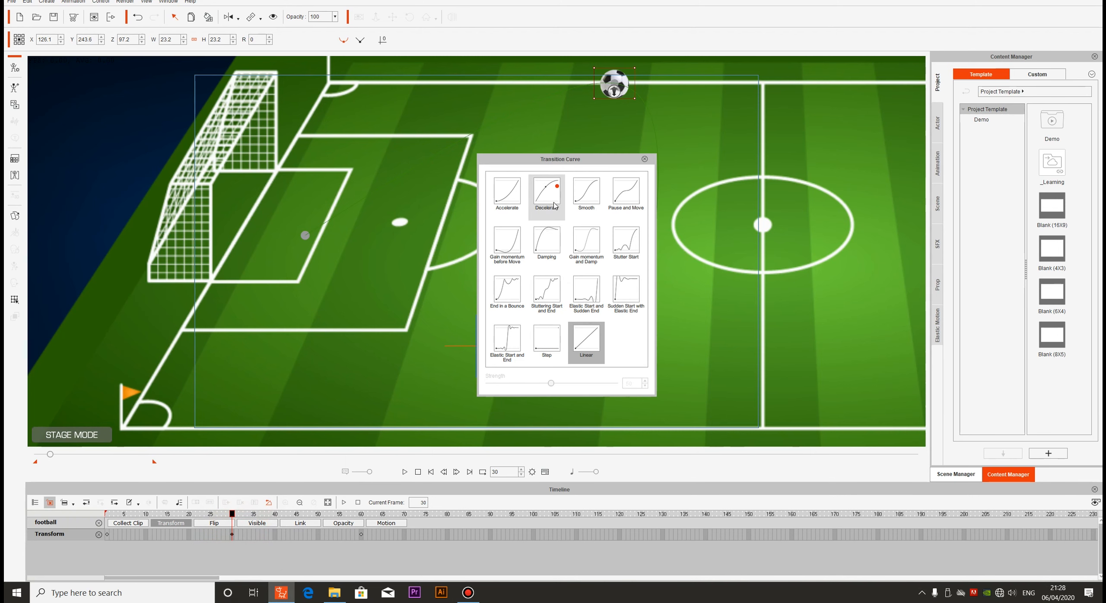
Try transition curves on the frame 30 keyframe, including Accelerate, Decelerate, Smooth, End in a Bounce, the stuttering and elastic presets, and Linear
{"action": "left_click", "coordinate": [516, 201]}
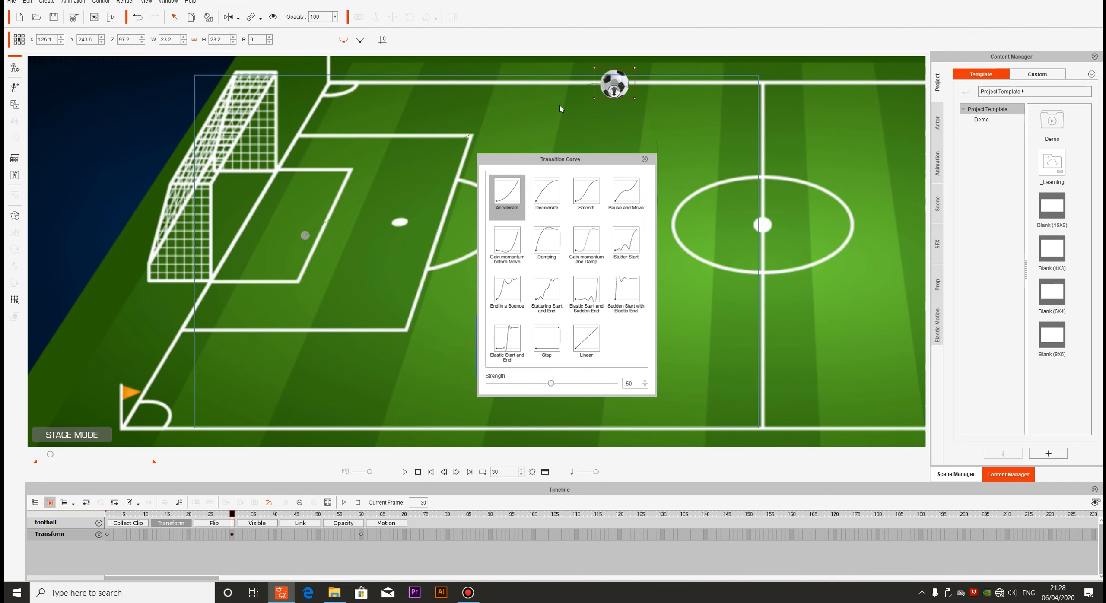
{"action": "left_click", "coordinate": [547, 203]}
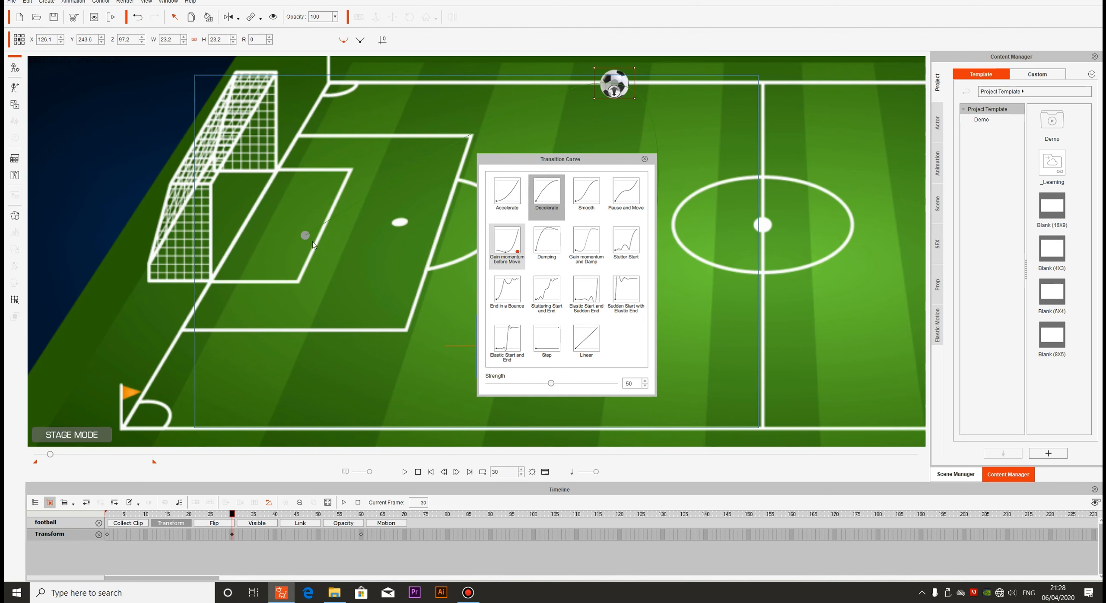
{"action": "left_click", "coordinate": [589, 198]}
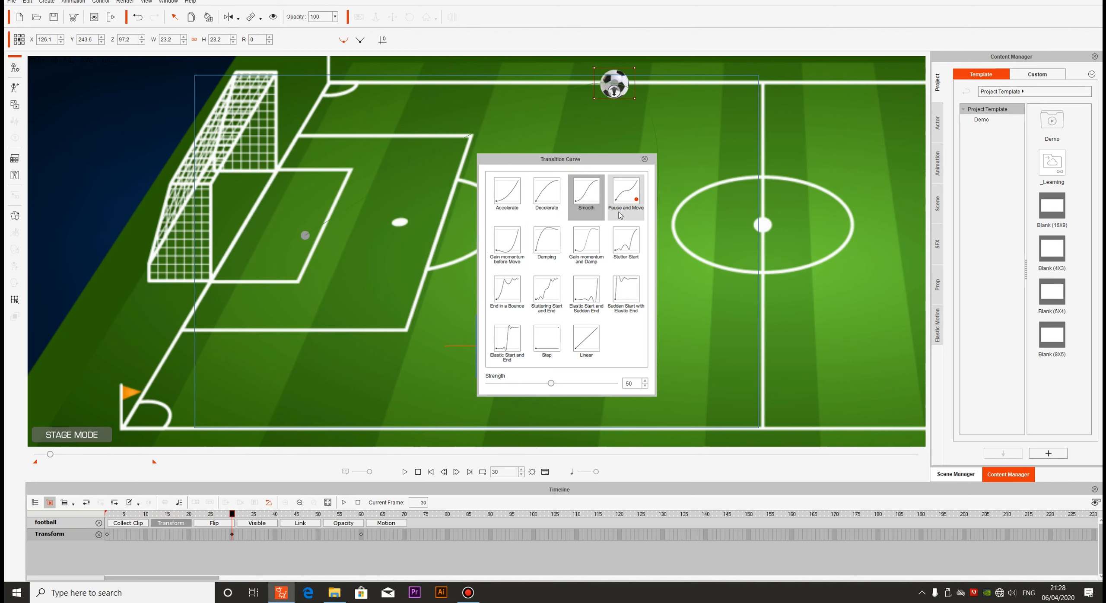
{"action": "left_click", "coordinate": [507, 290]}
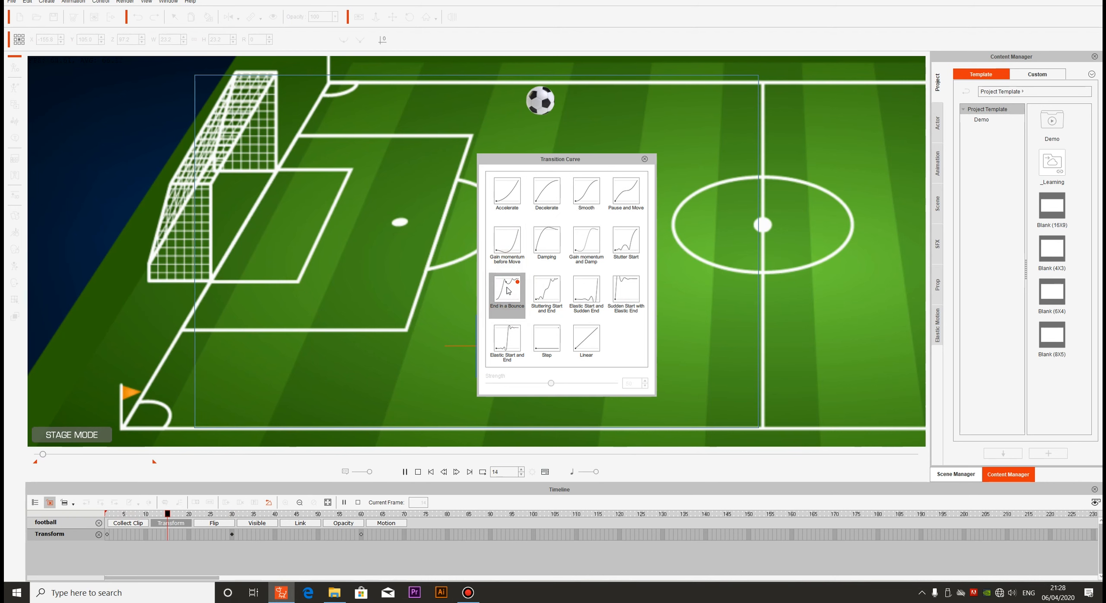
{"action": "left_click", "coordinate": [553, 300]}
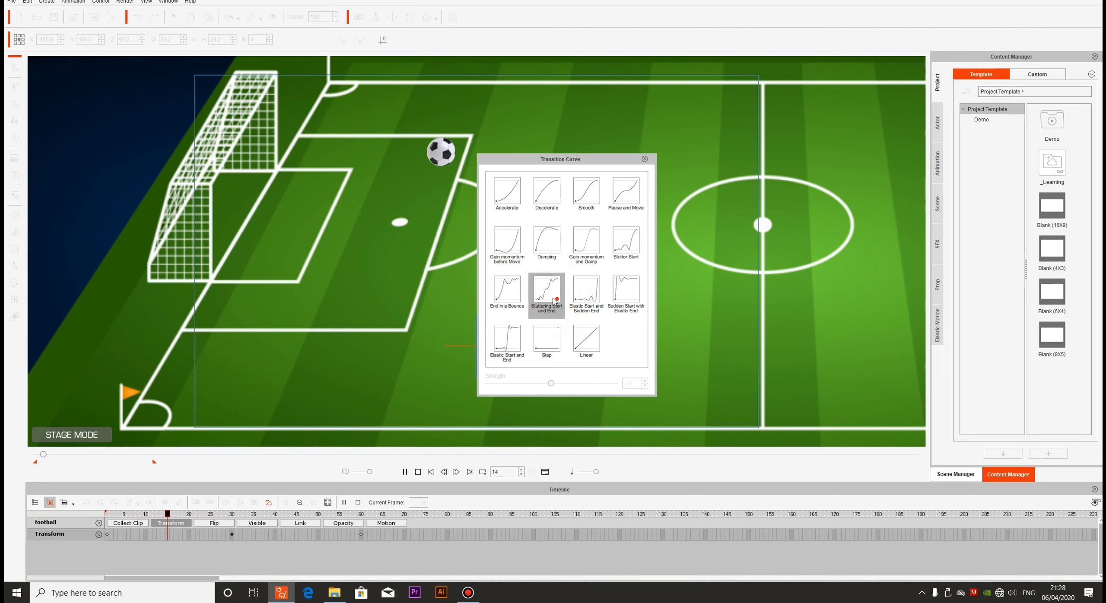
{"action": "left_click", "coordinate": [581, 299]}
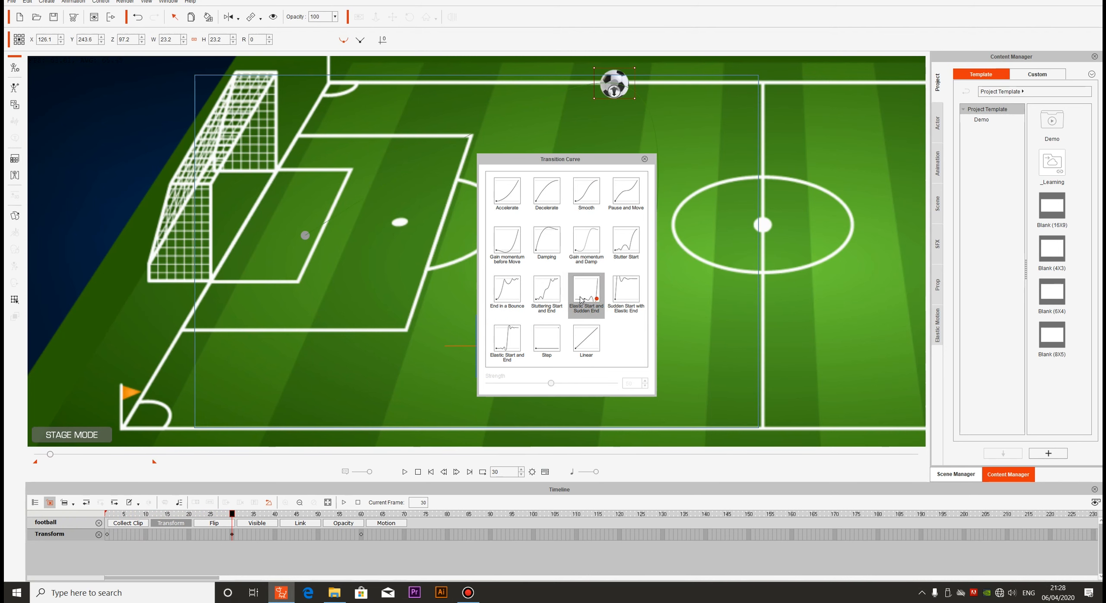
{"action": "left_click", "coordinate": [625, 301]}
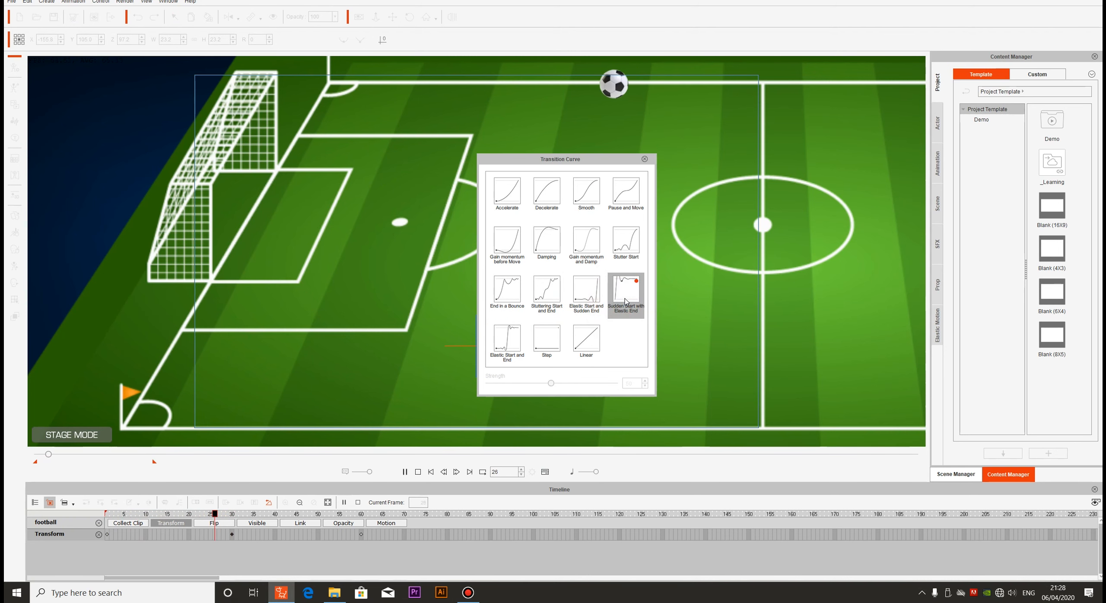
{"action": "left_click", "coordinate": [592, 337]}
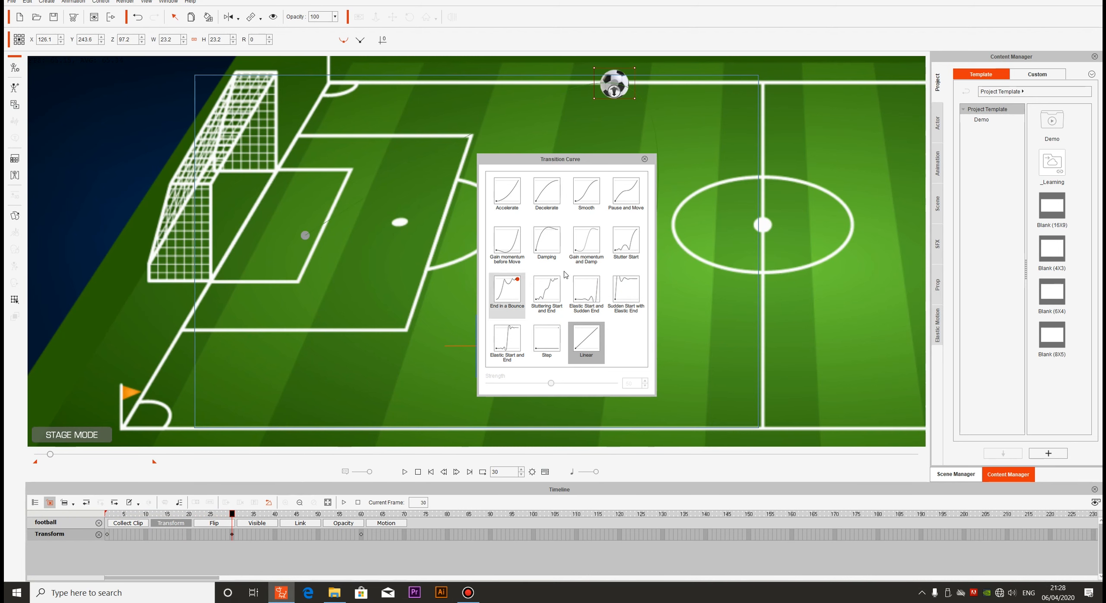
Set the frame 30 keyframe's transition curve to Smooth and close the curve settings
{"action": "left_click", "coordinate": [585, 192]}
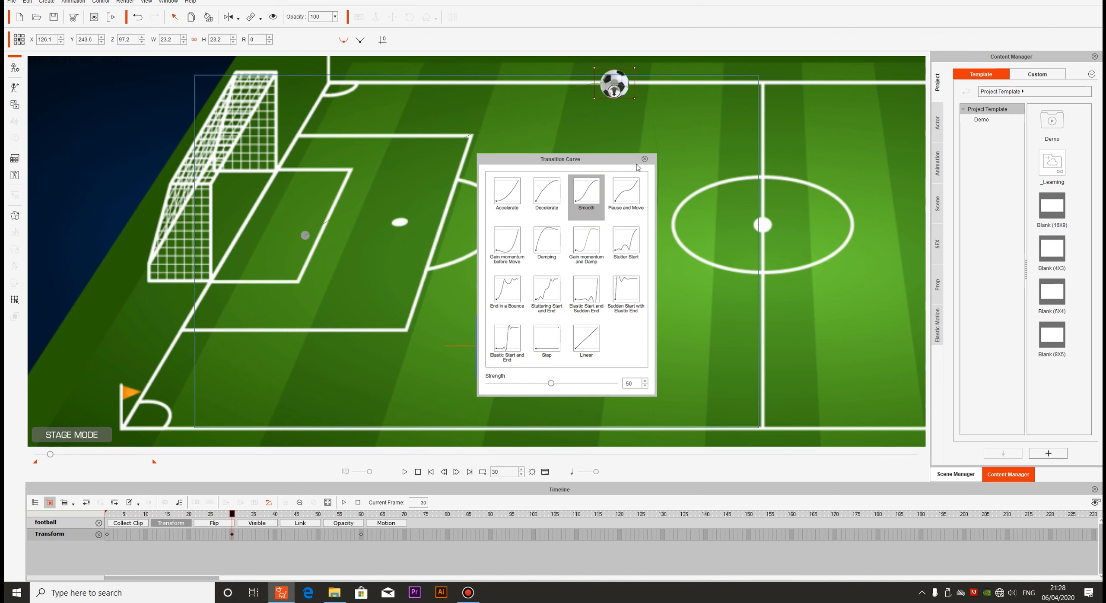
{"action": "left_click", "coordinate": [645, 159]}
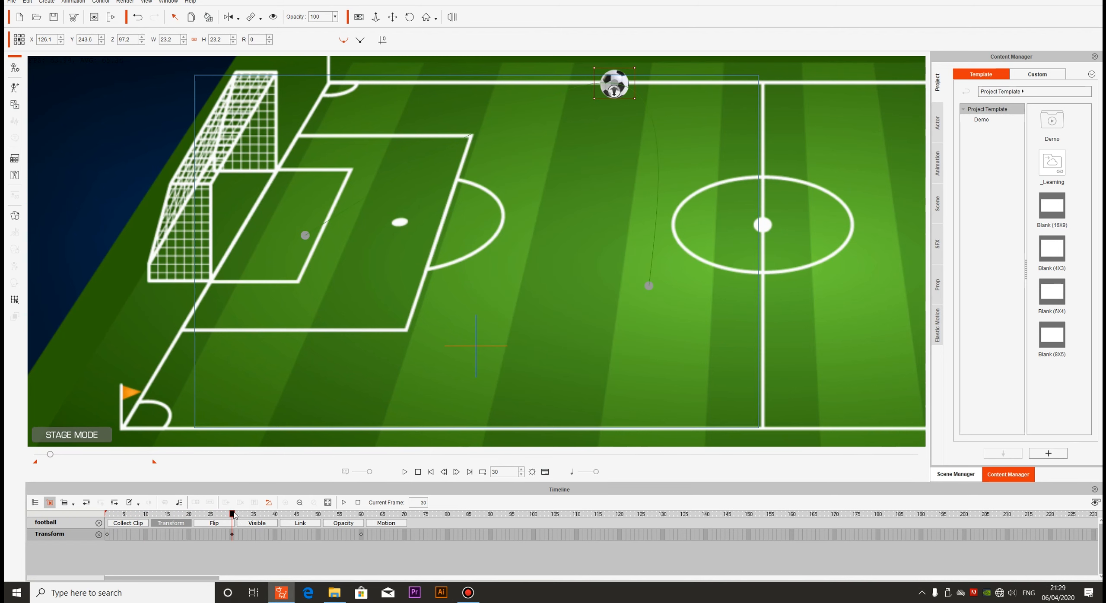
Try moving the football to about X 195.5, Y 80.7 at frame 70, and undo the move
{"action": "left_click_drag", "start_coordinate": [234, 515], "coordinate": [362, 516]}
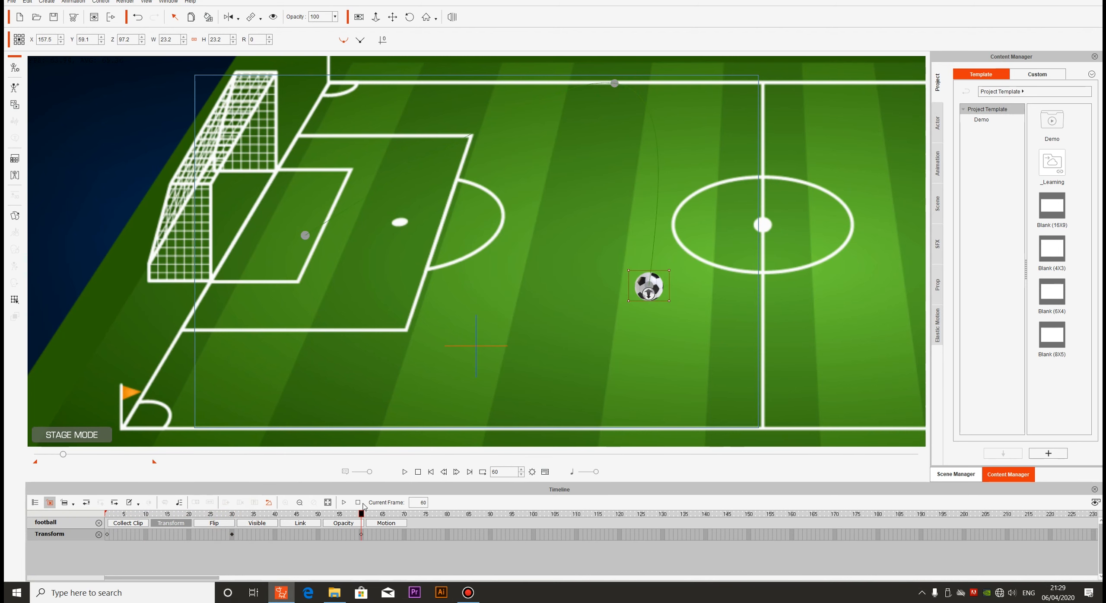
{"action": "left_click", "coordinate": [362, 534]}
{"action": "left_click_drag", "start_coordinate": [362, 515], "coordinate": [406, 517]}
{"action": "left_click_drag", "start_coordinate": [660, 294], "coordinate": [703, 271]}
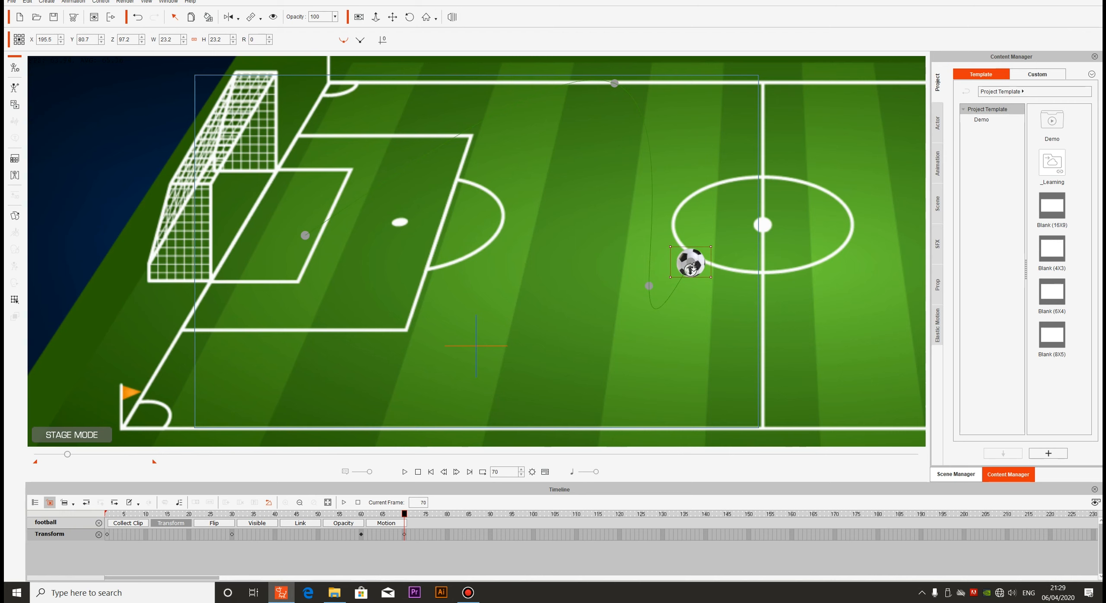
{"action": "key", "text": "ctrl+z"}
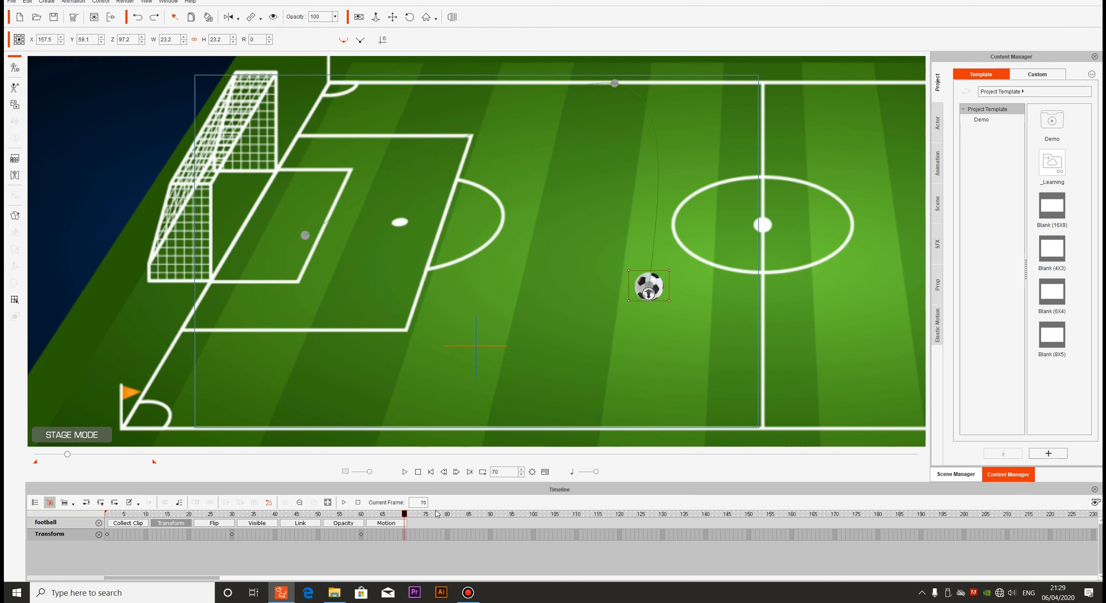
Hide the football at frame 70 and return to the first frame
{"action": "left_click", "coordinate": [273, 17]}
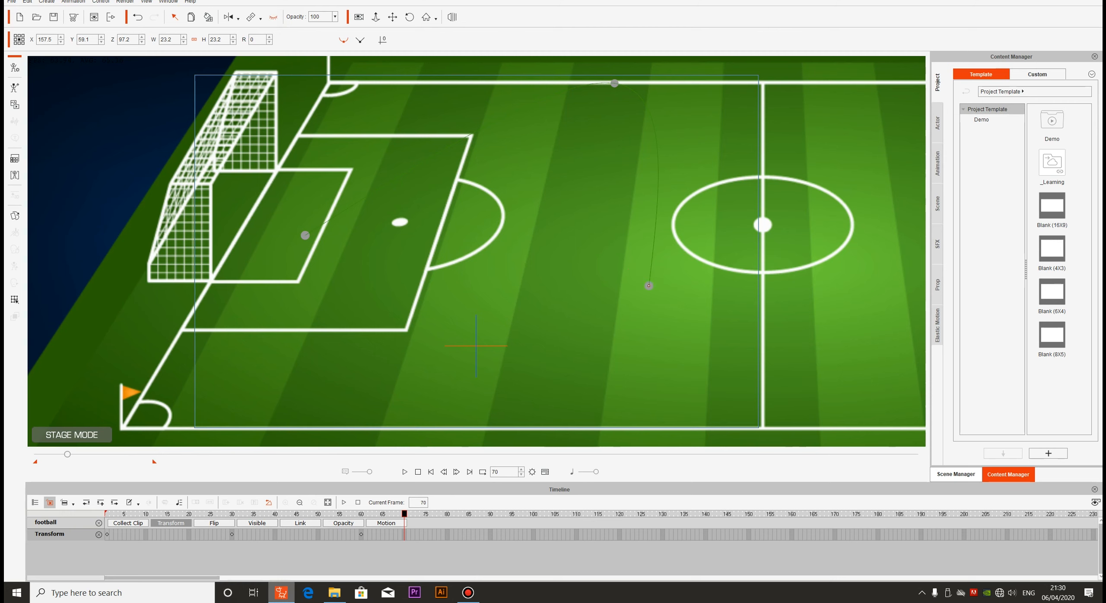
{"action": "left_click", "coordinate": [361, 515]}
{"action": "left_click", "coordinate": [419, 473]}
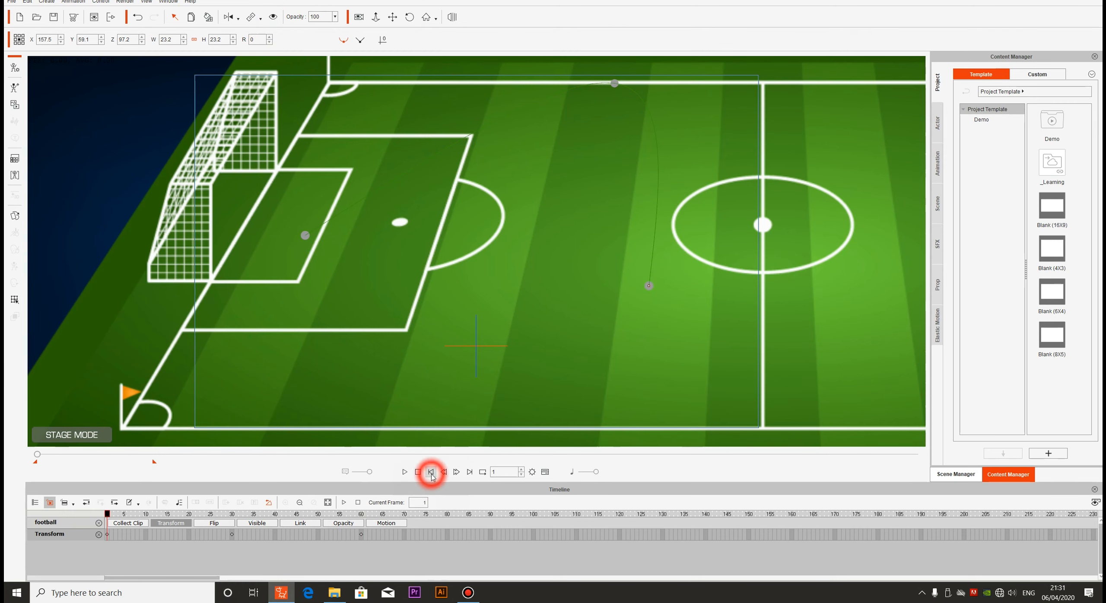
Switch to File Explorer and bring the football image into the scene as a second ball in midfield
{"action": "left_click", "coordinate": [339, 596]}
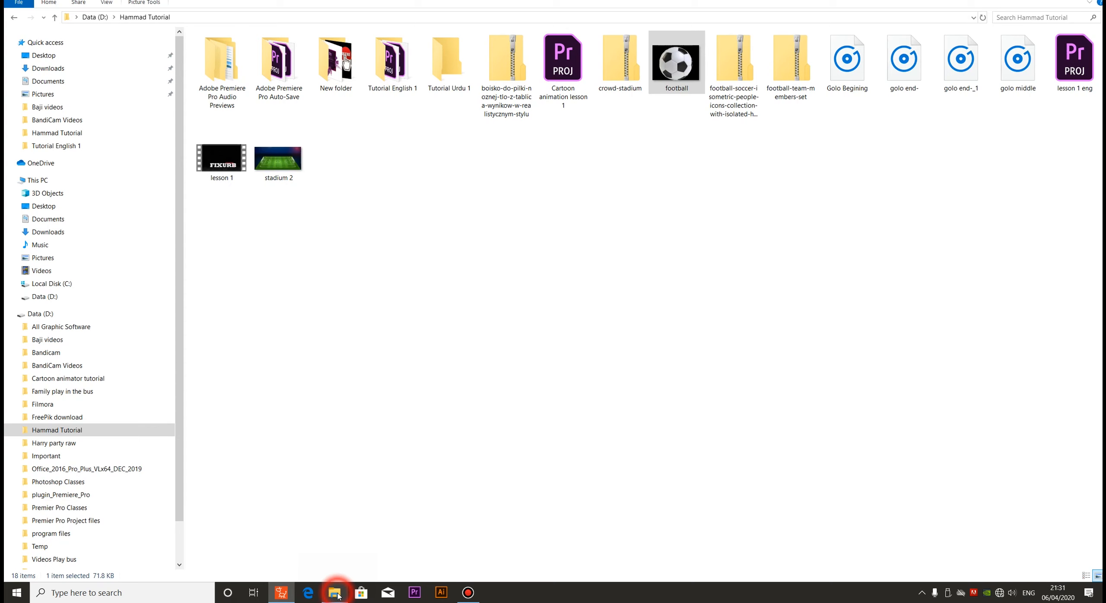
{"action": "left_click", "coordinate": [661, 92]}
{"action": "left_click_drag", "start_coordinate": [663, 97], "coordinate": [547, 236]}
{"action": "left_click", "coordinate": [547, 240]}
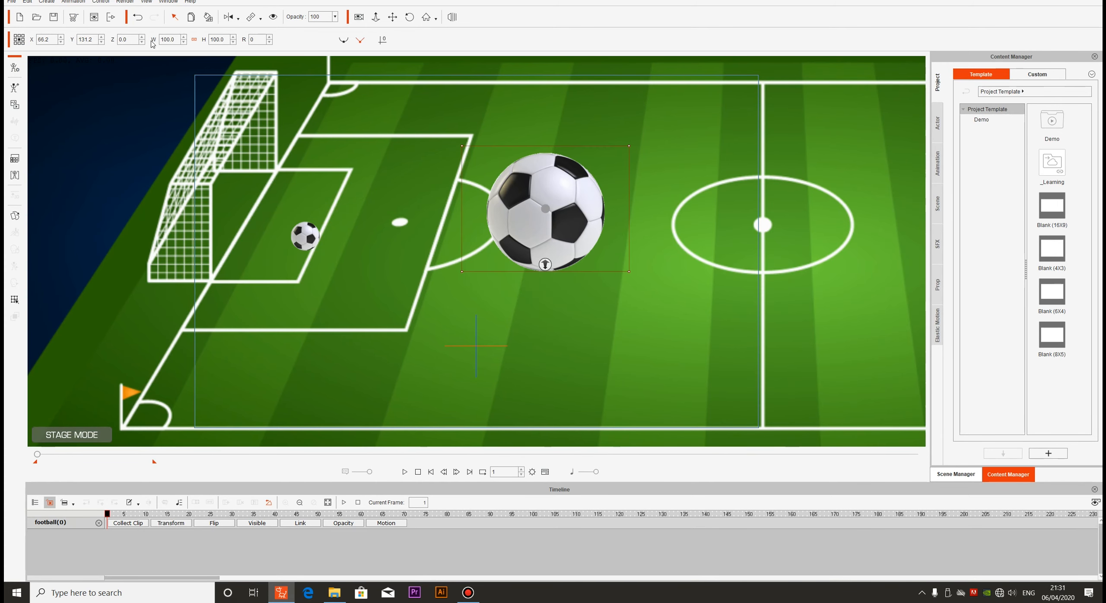
Set the second football's position to X 157.5, Y 59.1, Z 97.2 and its width and height to 23.2
{"action": "double_click", "coordinate": [51, 40]}
{"action": "key", "text": "Tab"}
{"action": "type", "text": "59"}
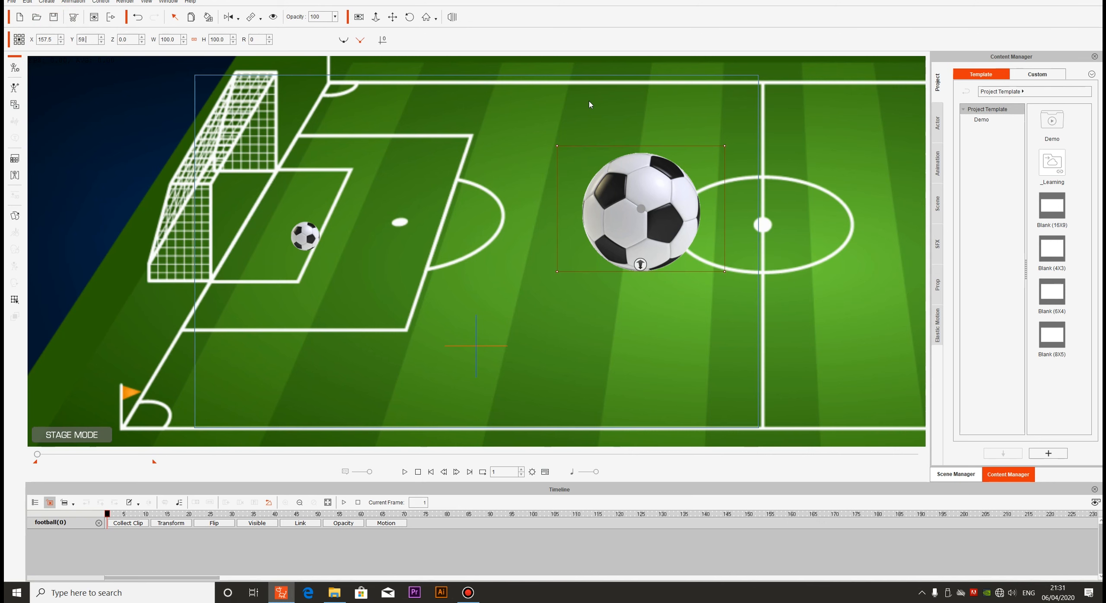
{"action": "type", "text": ".1"}
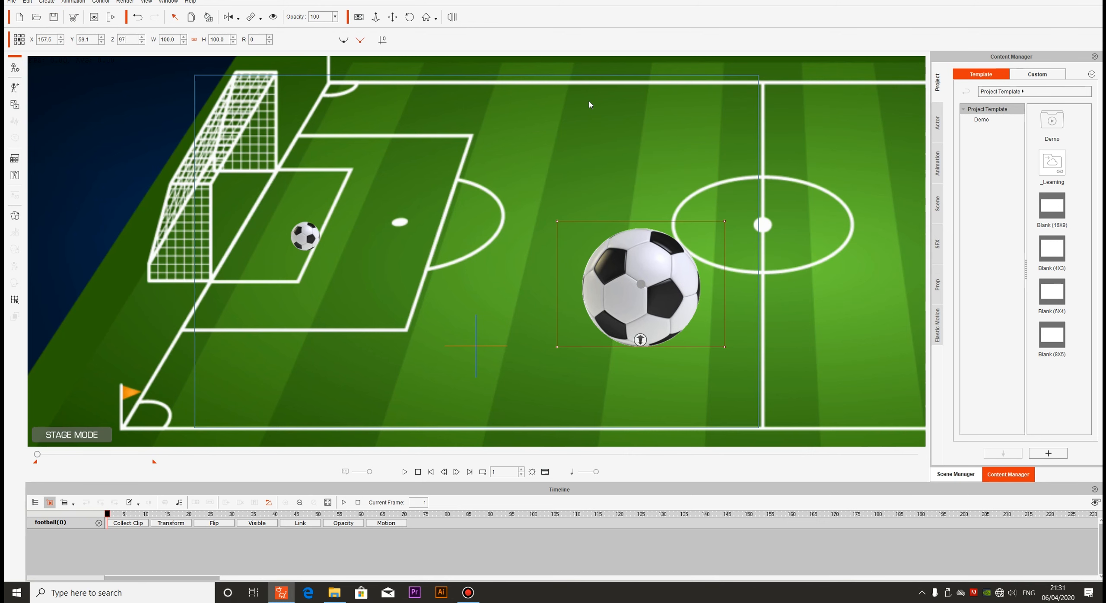
{"action": "key", "text": "Tab"}
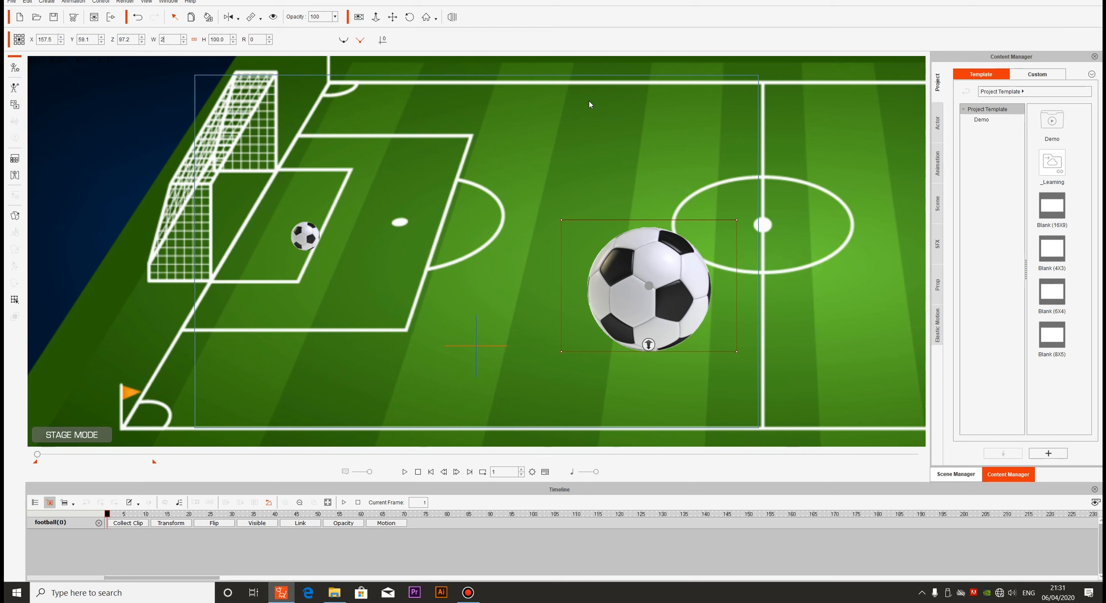
{"action": "key", "text": "Tab"}
{"action": "type", "text": "2"}
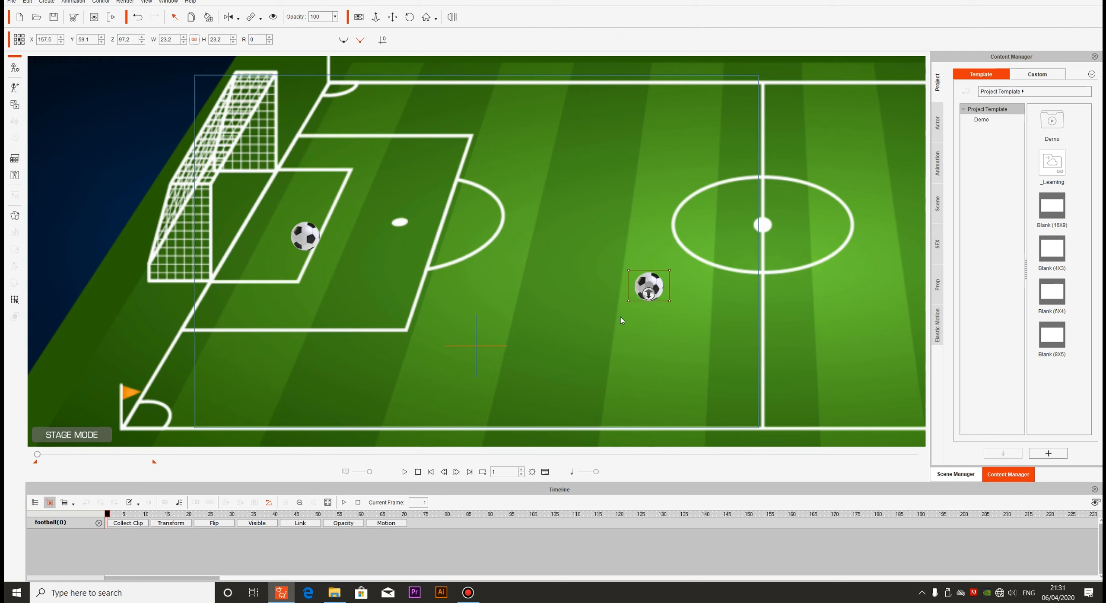
Check the first football's position at its frame 60 keyframe and return to the first frame
{"action": "left_click", "coordinate": [311, 232]}
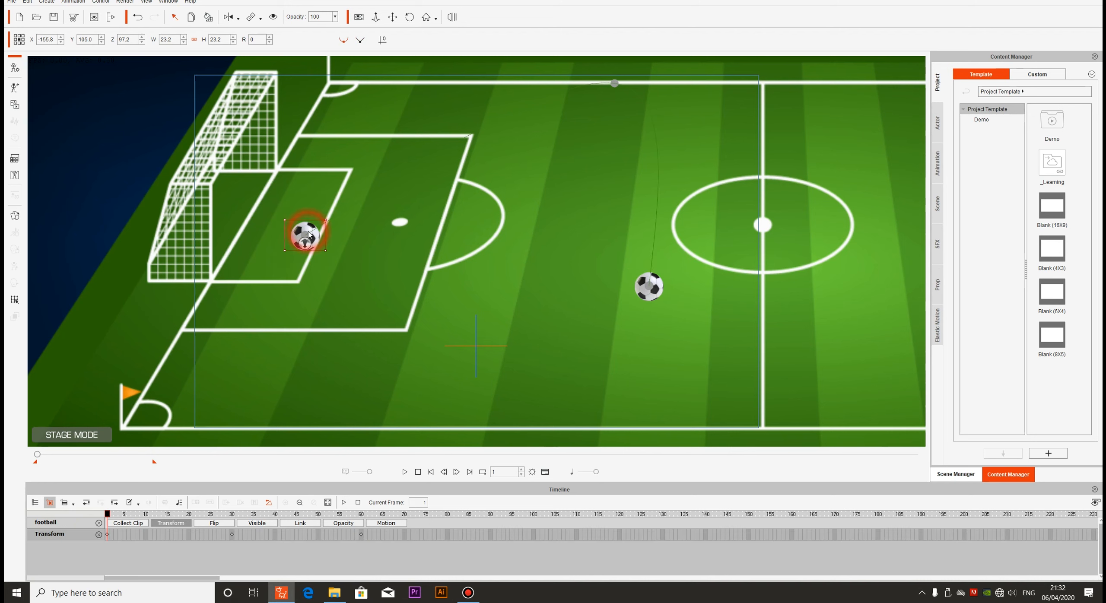
{"action": "left_click", "coordinate": [360, 534]}
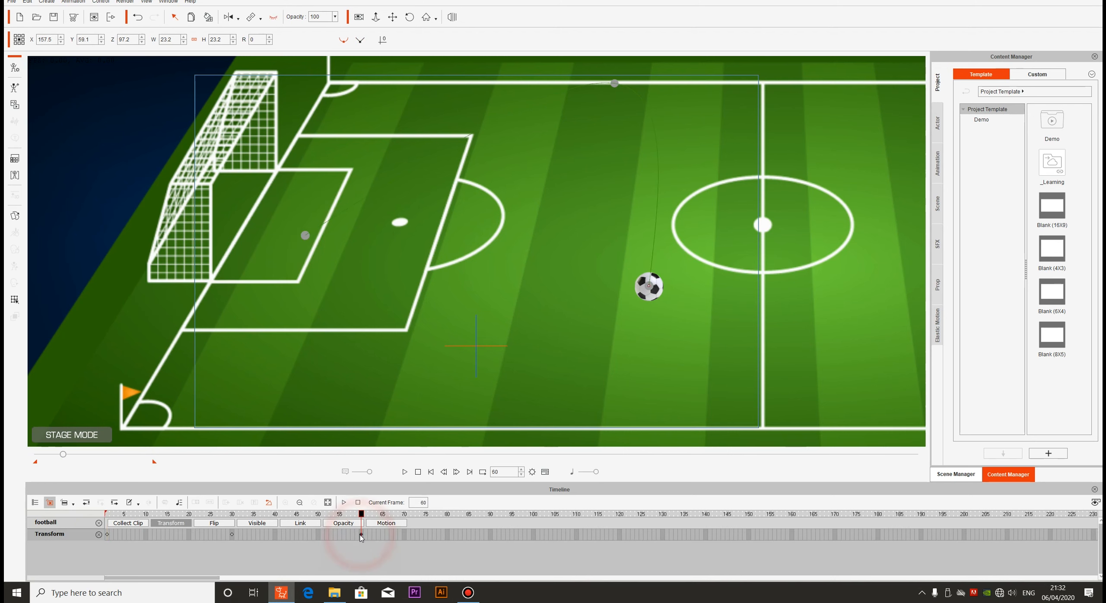
{"action": "left_click_drag", "start_coordinate": [360, 514], "coordinate": [107, 513]}
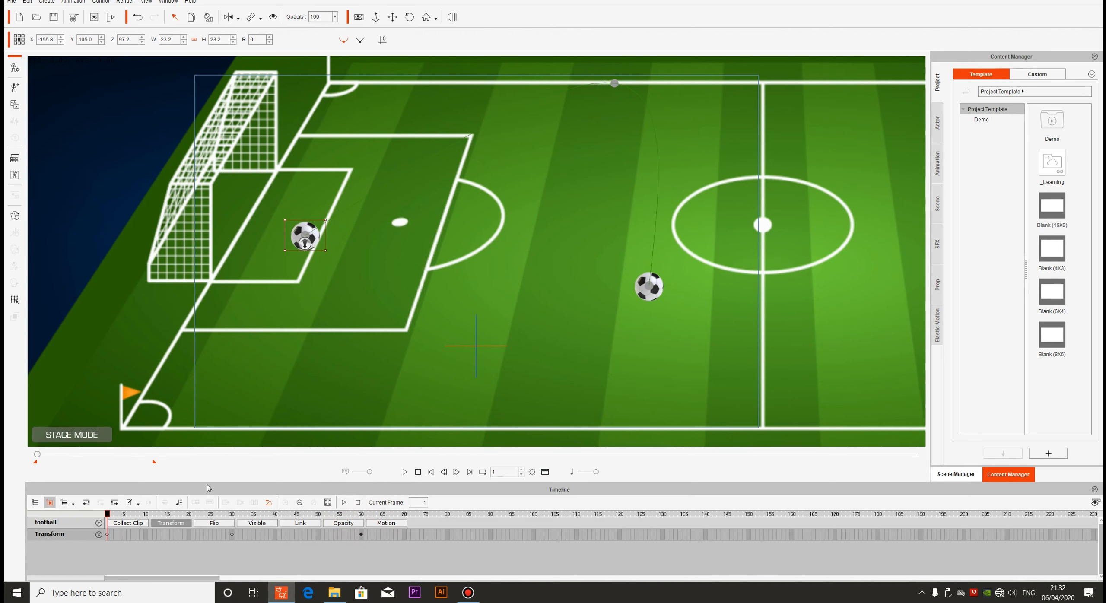
Copy the second football's transform keyframe from frame 1 to frame 60
{"action": "left_click", "coordinate": [641, 296]}
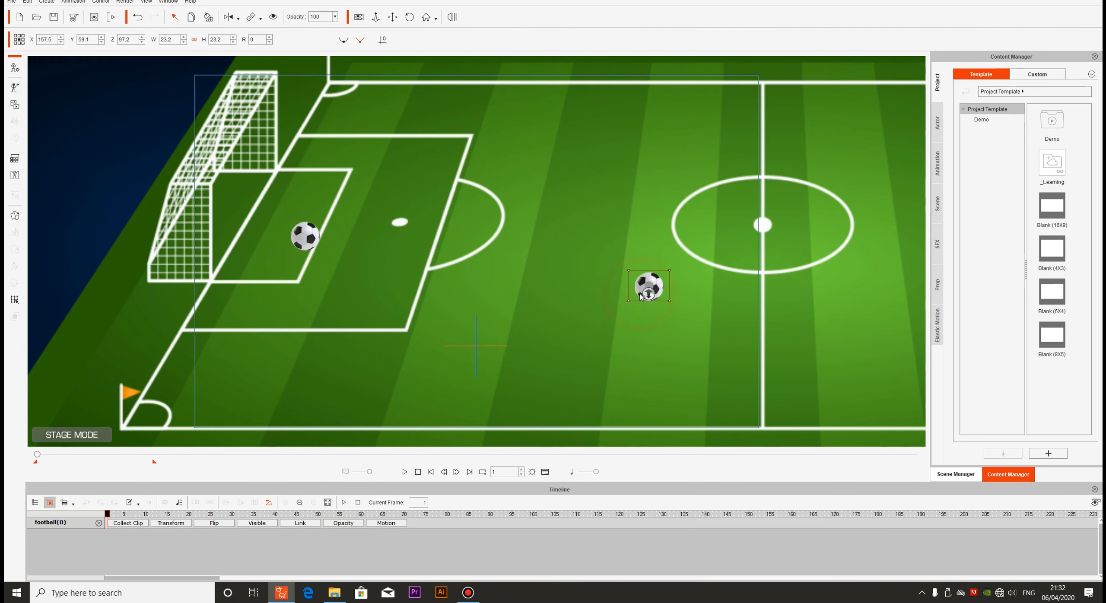
{"action": "left_click", "coordinate": [164, 523]}
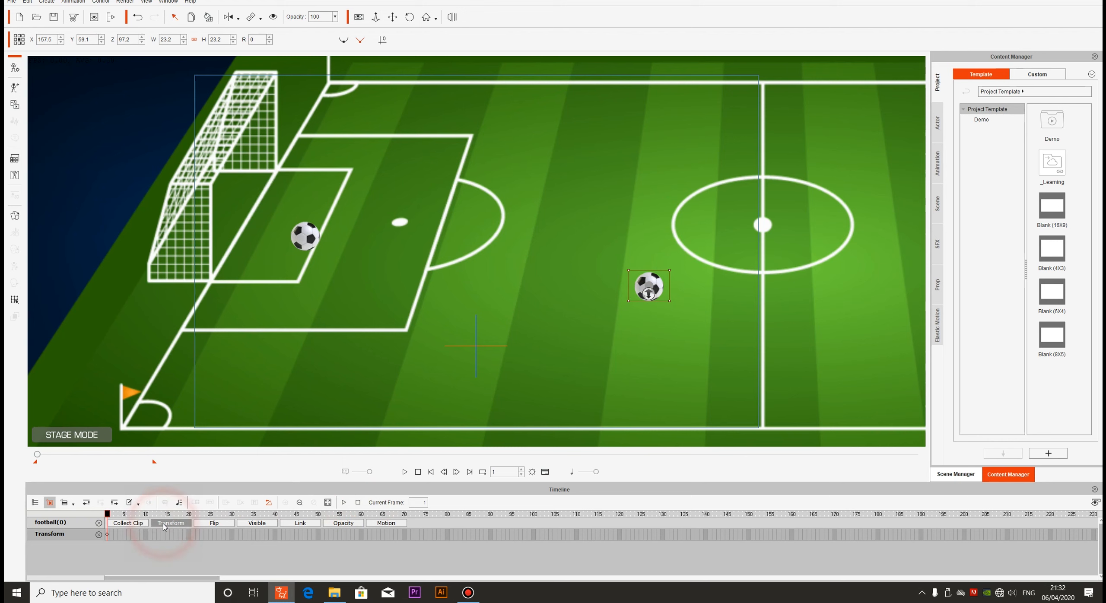
{"action": "left_click", "coordinate": [107, 536]}
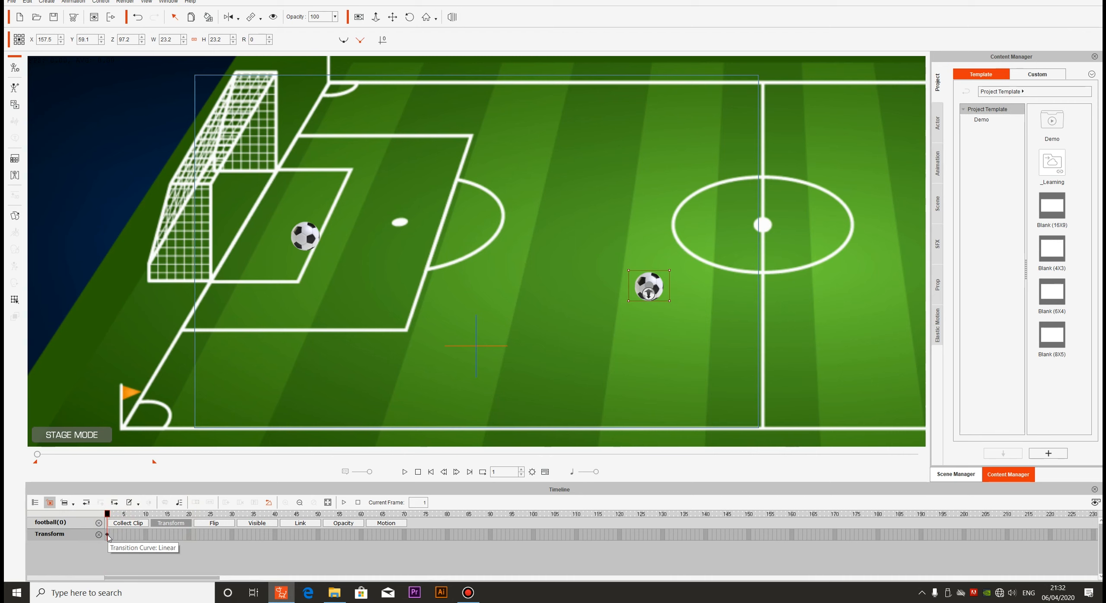
{"action": "right_click", "coordinate": [108, 536]}
{"action": "left_click", "coordinate": [121, 478]}
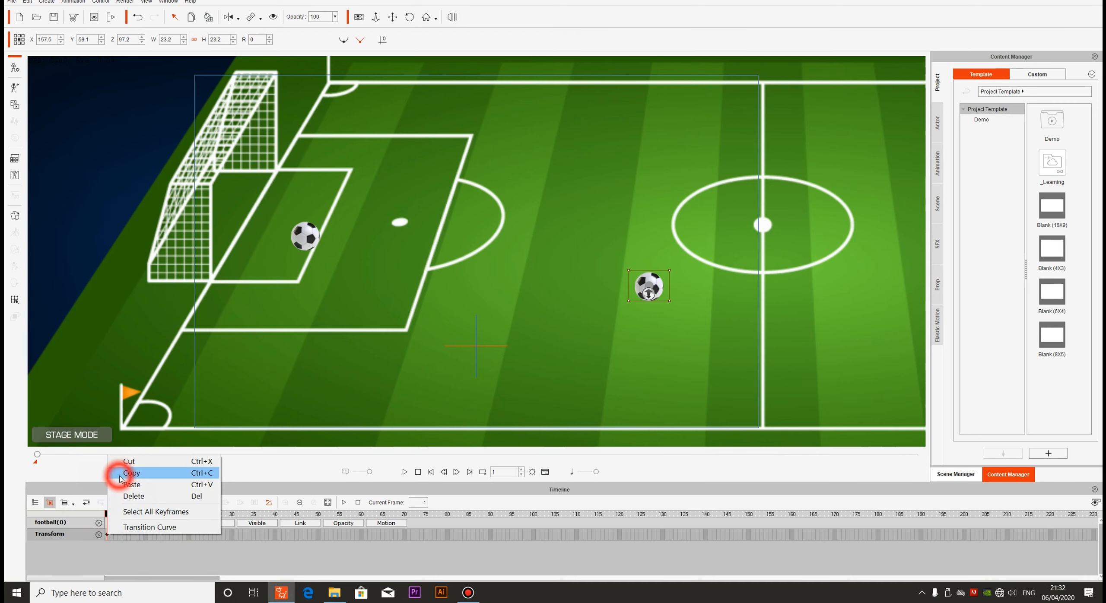
{"action": "left_click_drag", "start_coordinate": [108, 514], "coordinate": [364, 525]}
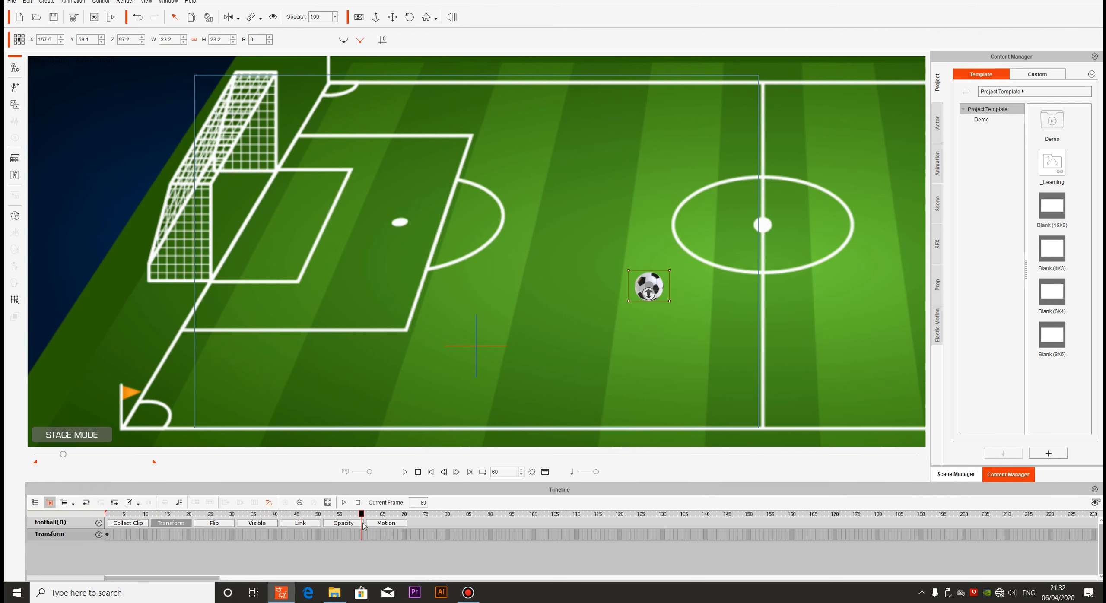
{"action": "key", "text": "ctrl+v"}
Hide the second football at frames 60 and 1, and make it visible from frame 61
{"action": "left_click", "coordinate": [273, 17]}
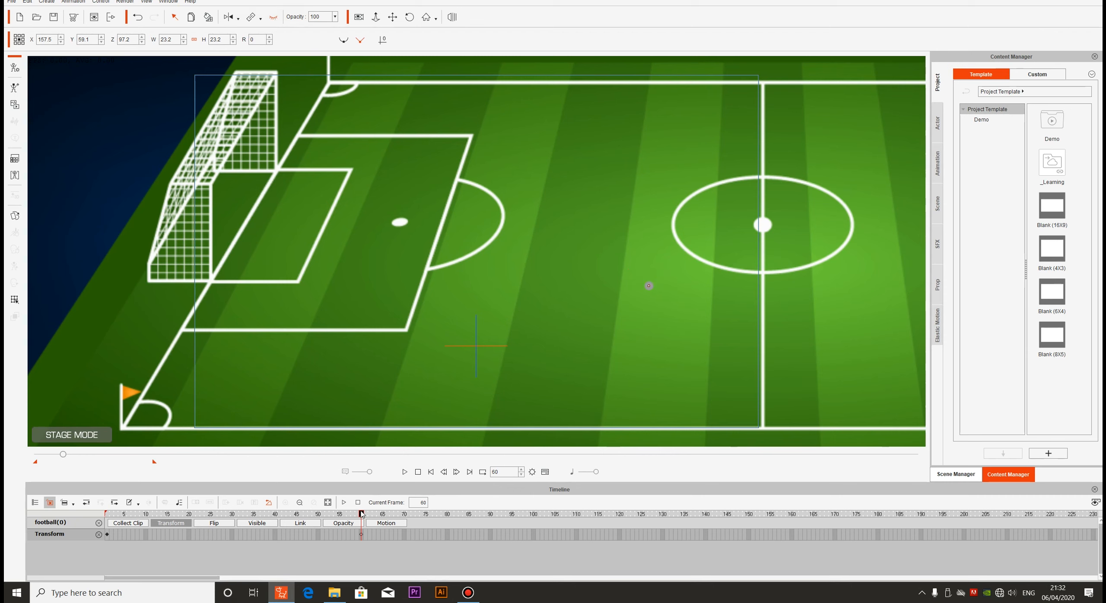
{"action": "left_click_drag", "start_coordinate": [361, 513], "coordinate": [106, 514]}
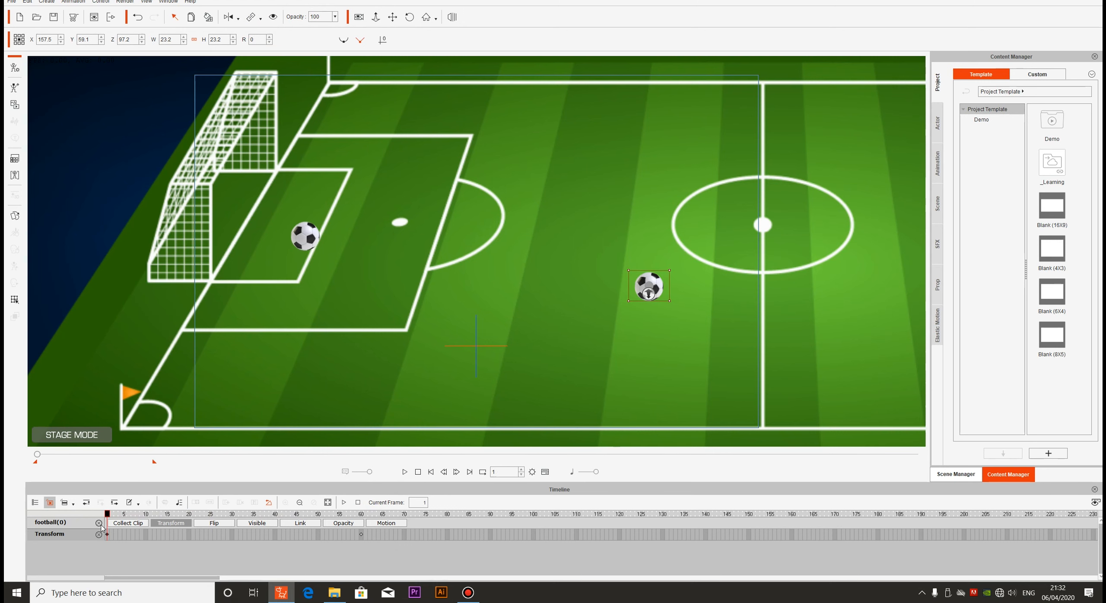
{"action": "left_click", "coordinate": [274, 17]}
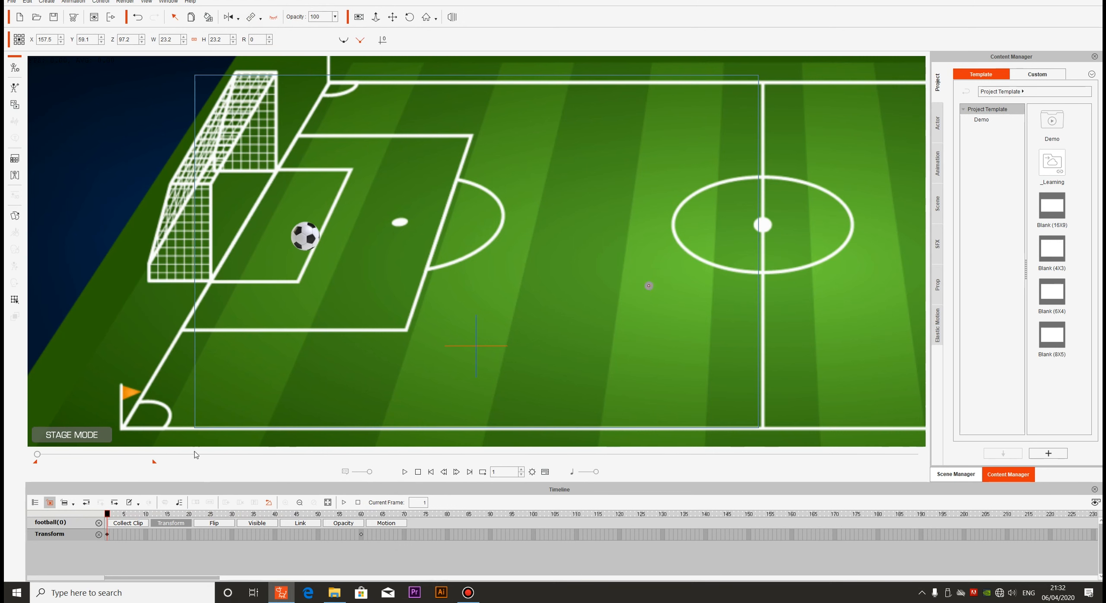
{"action": "left_click", "coordinate": [107, 514]}
{"action": "left_click_drag", "start_coordinate": [108, 514], "coordinate": [367, 535]}
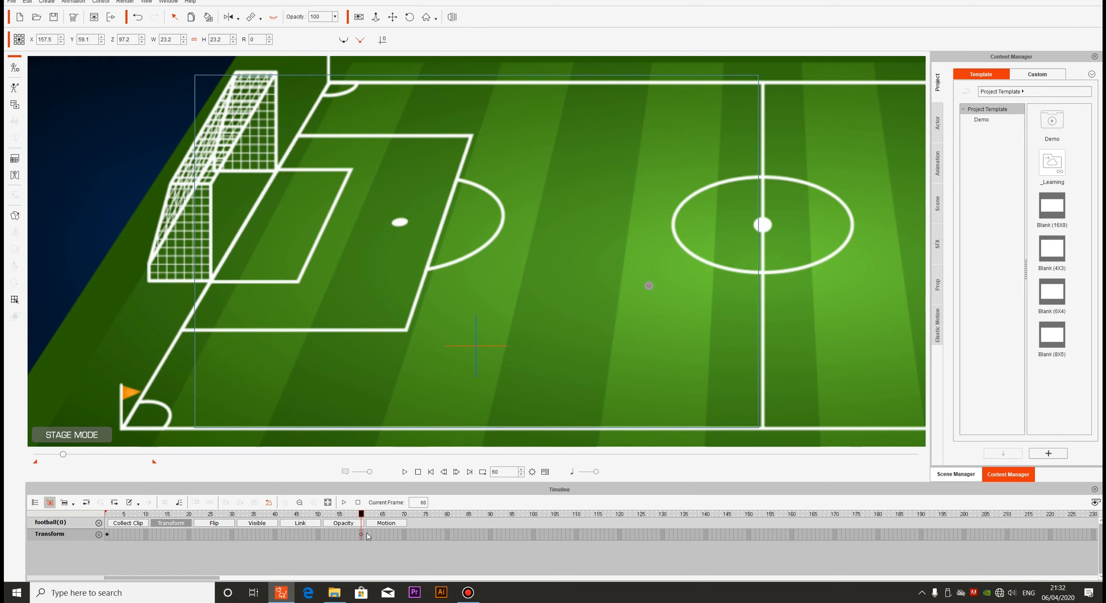
{"action": "left_click", "coordinate": [274, 16]}
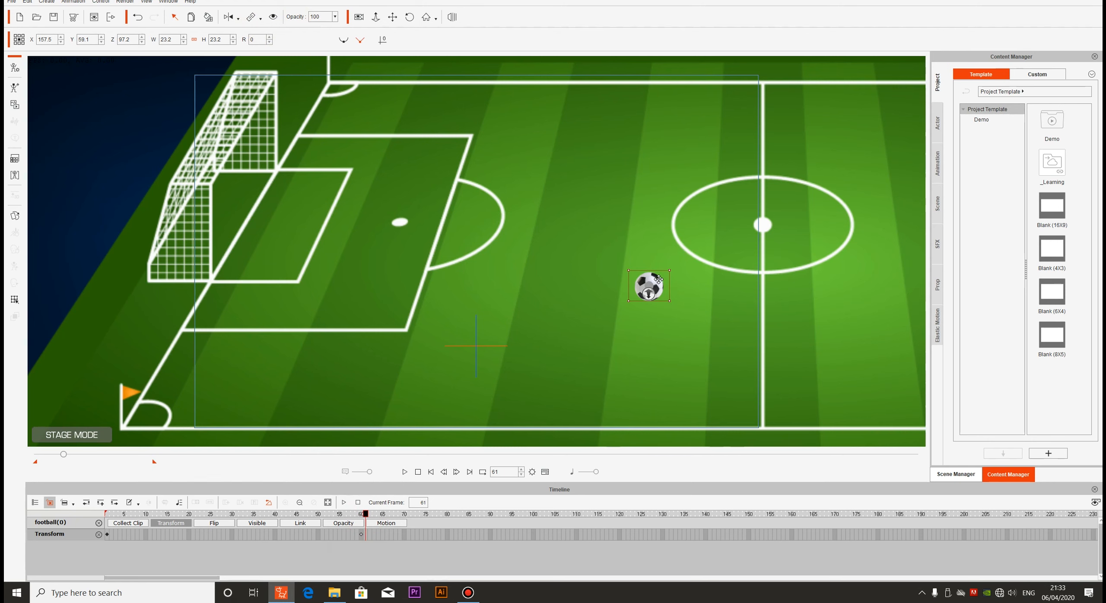
Try moving the second football to about X 185.4, Y 121.5 at frame 61, and undo the move
{"action": "left_click_drag", "start_coordinate": [658, 280], "coordinate": [690, 211]}
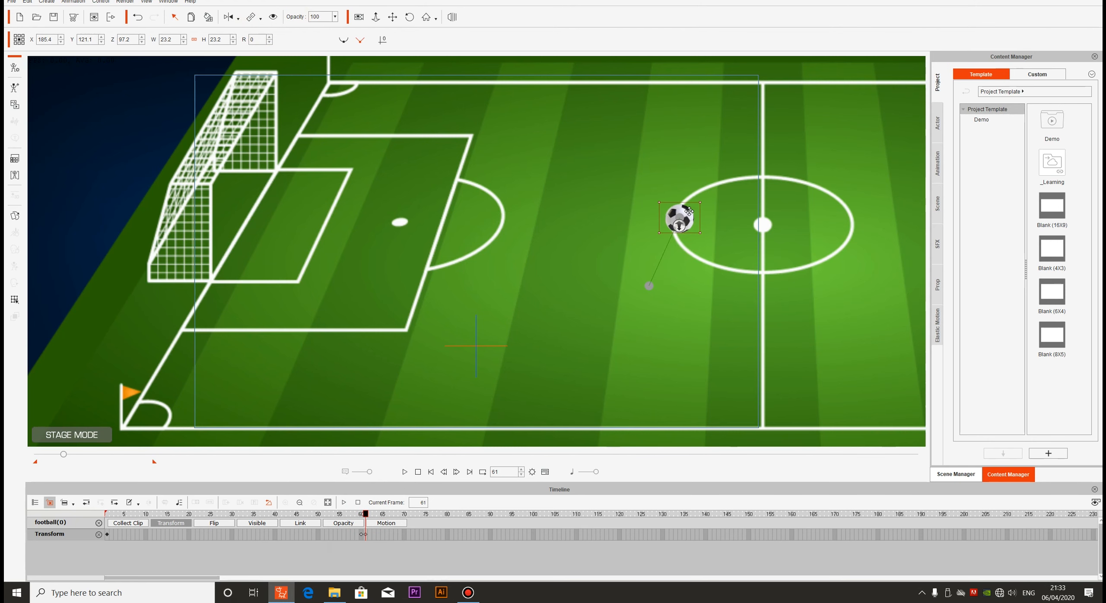
{"action": "left_click_drag", "start_coordinate": [366, 514], "coordinate": [409, 514]}
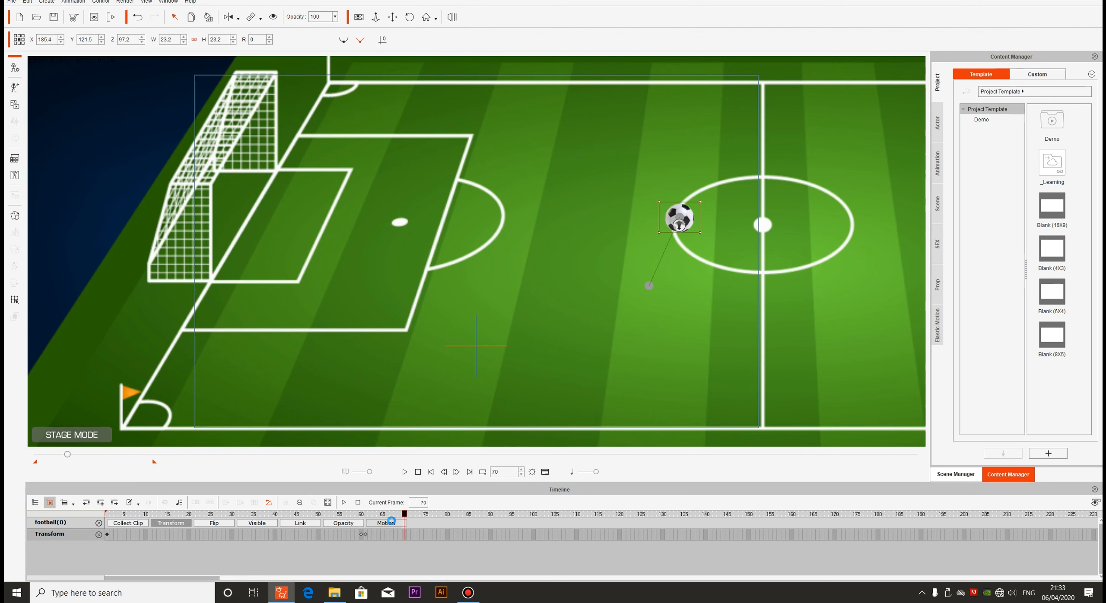
{"action": "key", "text": "ctrl+z"}
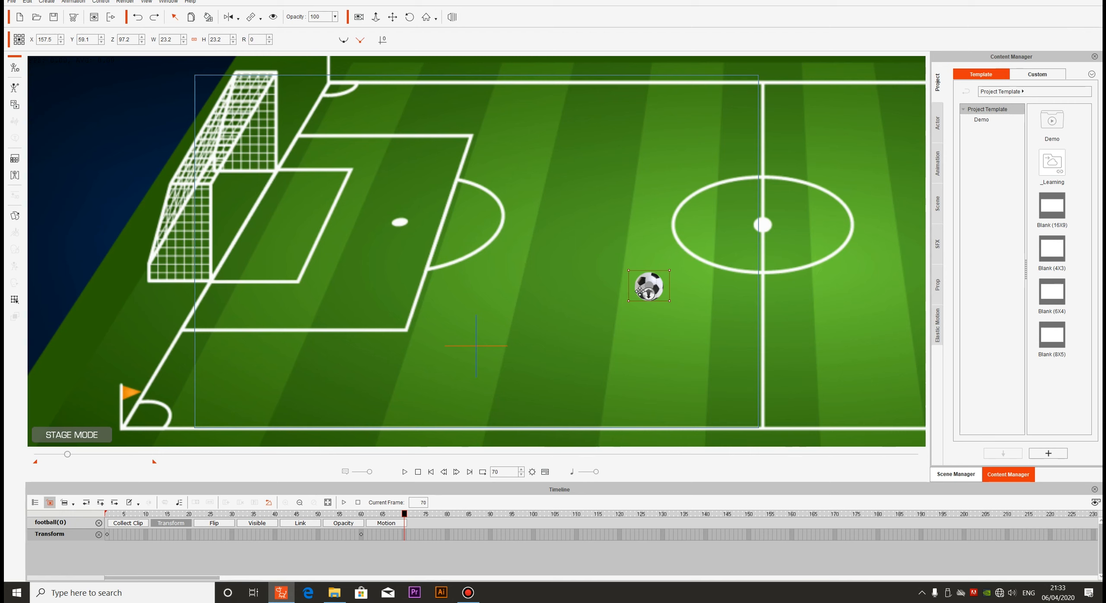
Move the second football to about X 186.2, Y 112.1 at frame 70 and return to the first frame
{"action": "left_click_drag", "start_coordinate": [639, 291], "coordinate": [687, 222]}
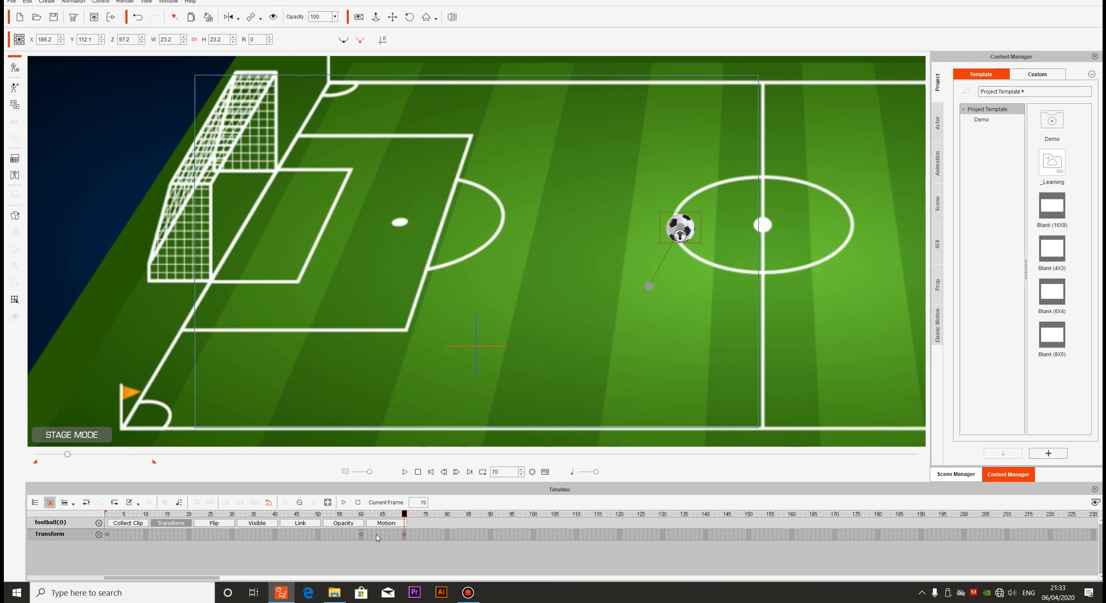
{"action": "left_click_drag", "start_coordinate": [404, 514], "coordinate": [14, 518]}
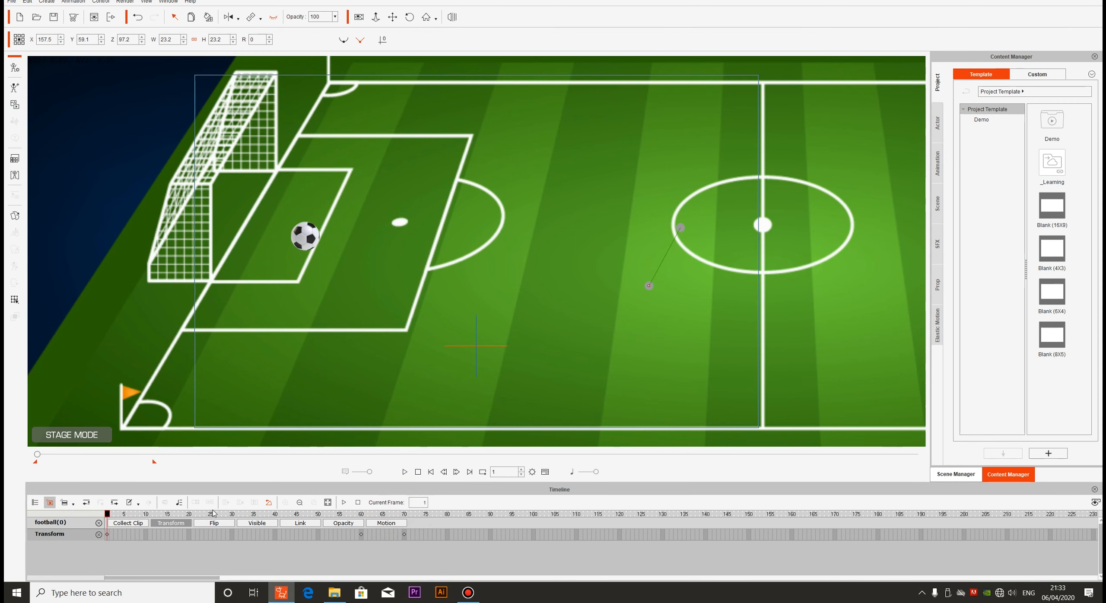
Play the animation from the first frame and review the handover between the two footballs around frames 53 to 74
{"action": "left_click", "coordinate": [404, 471]}
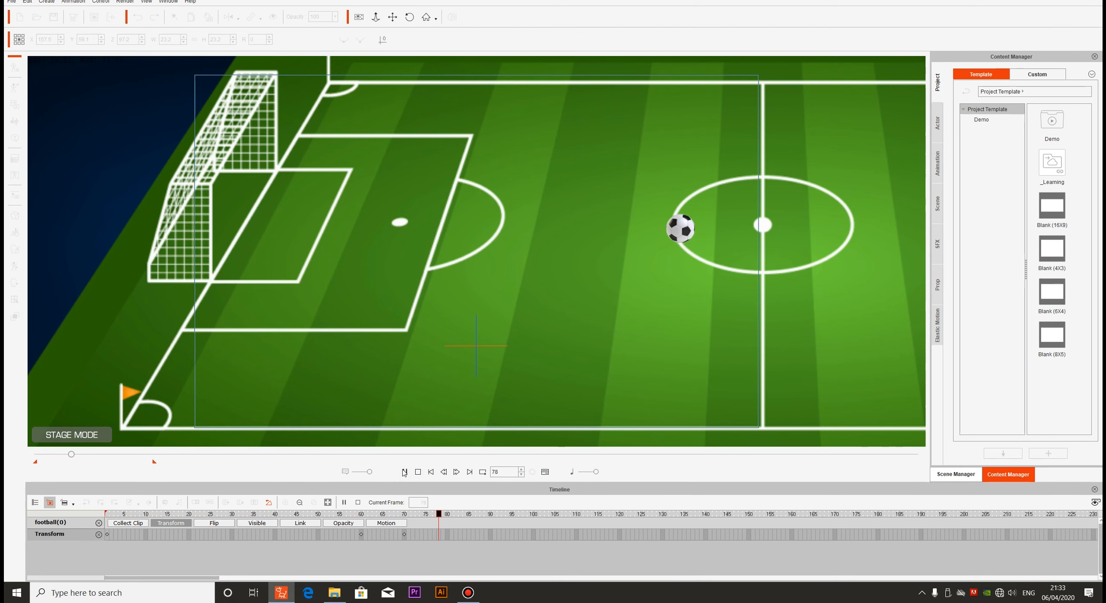
{"action": "left_click", "coordinate": [654, 518]}
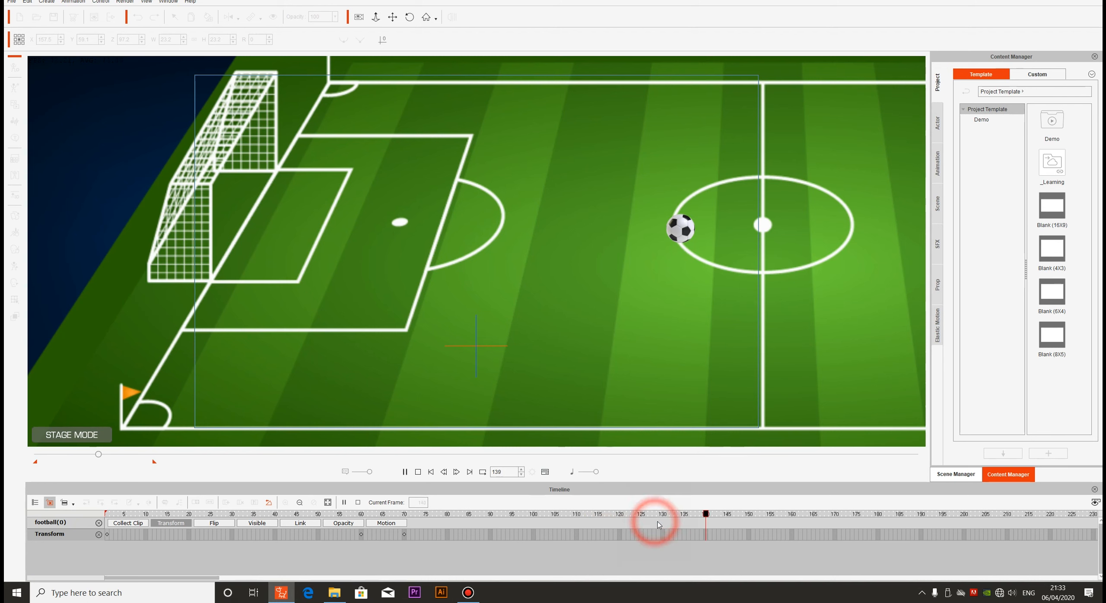
{"action": "left_click", "coordinate": [669, 514]}
{"action": "left_click_drag", "start_coordinate": [670, 514], "coordinate": [81, 519]}
{"action": "key", "text": "space"}
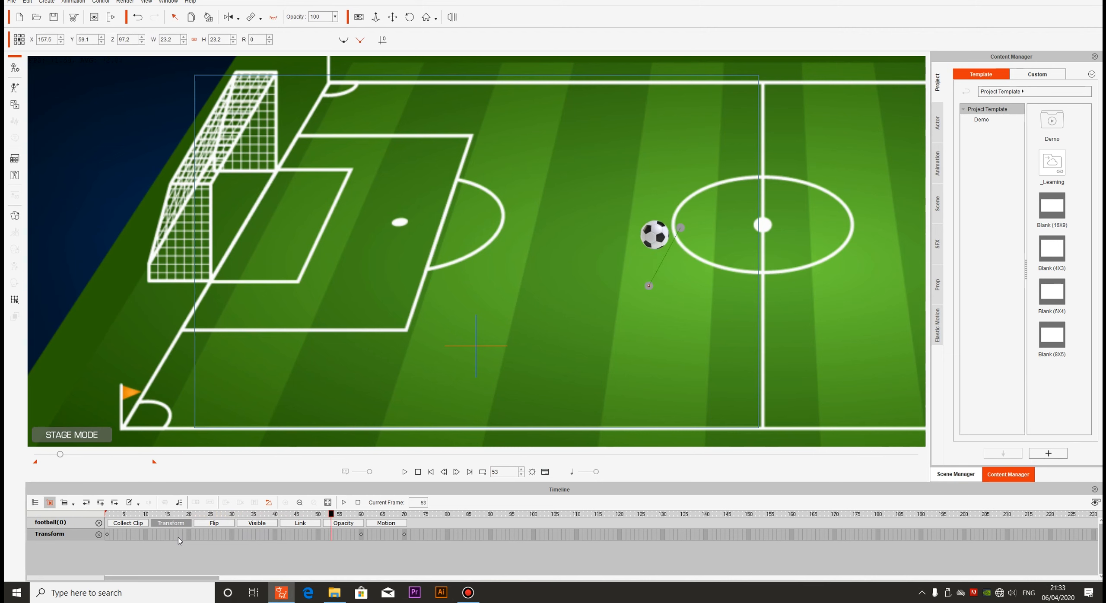
{"action": "key", "text": "space"}
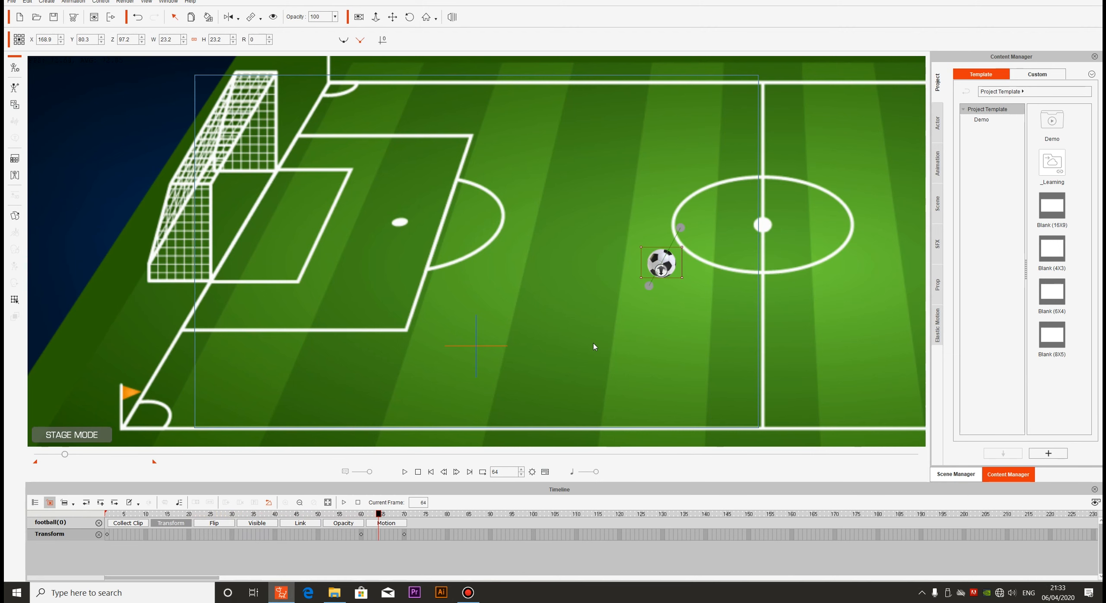
{"action": "key", "text": "space"}
{"action": "key", "text": "space"}
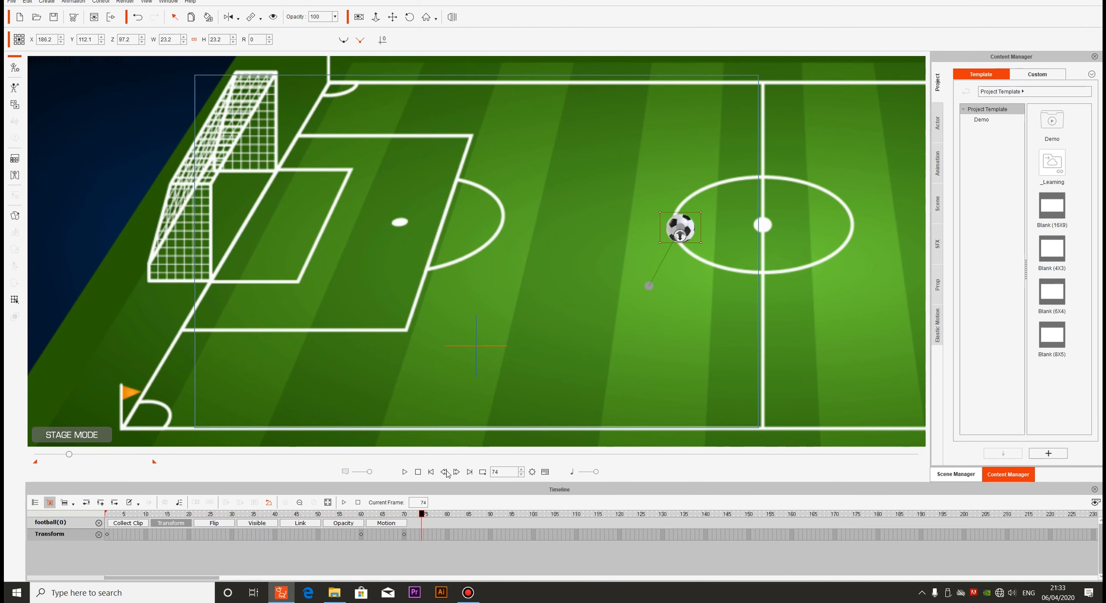